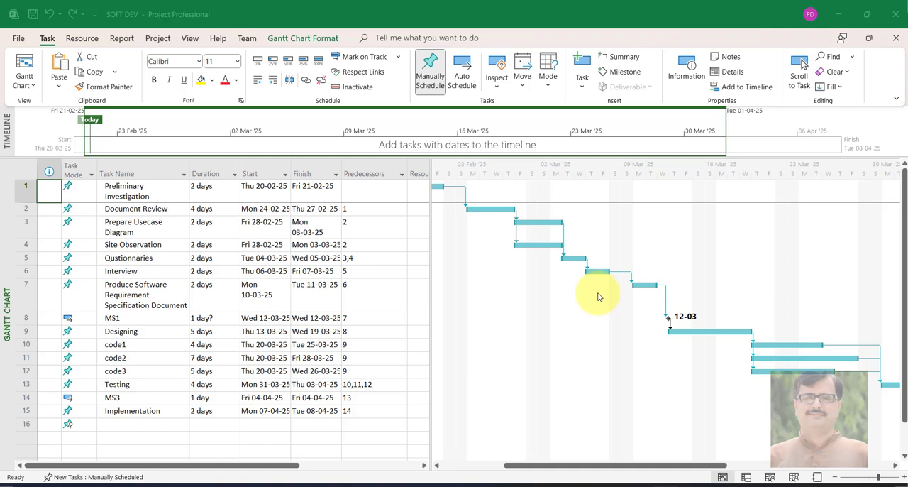
Widen the Gantt chart area and examine the parallel bars of Prepare Usecase Diagram, Site Observation, code1, code2 and code3
drag(430, 249, 385, 237)
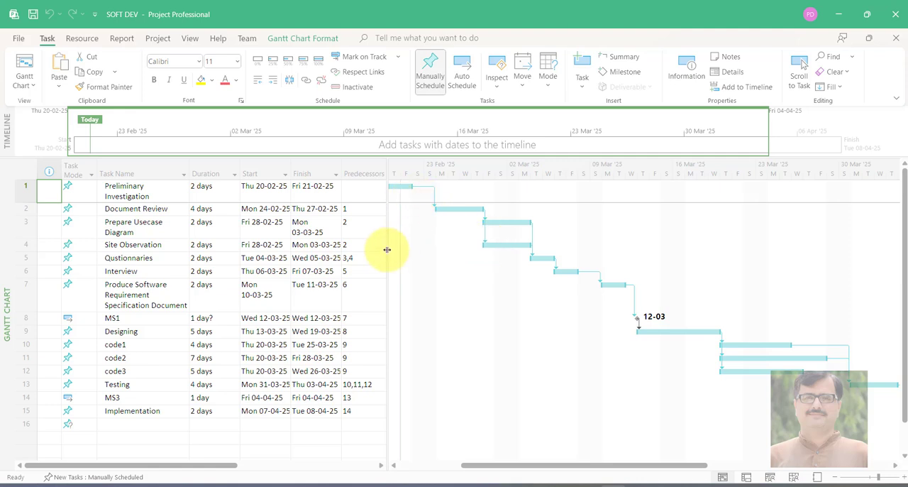
drag(387, 250, 377, 246)
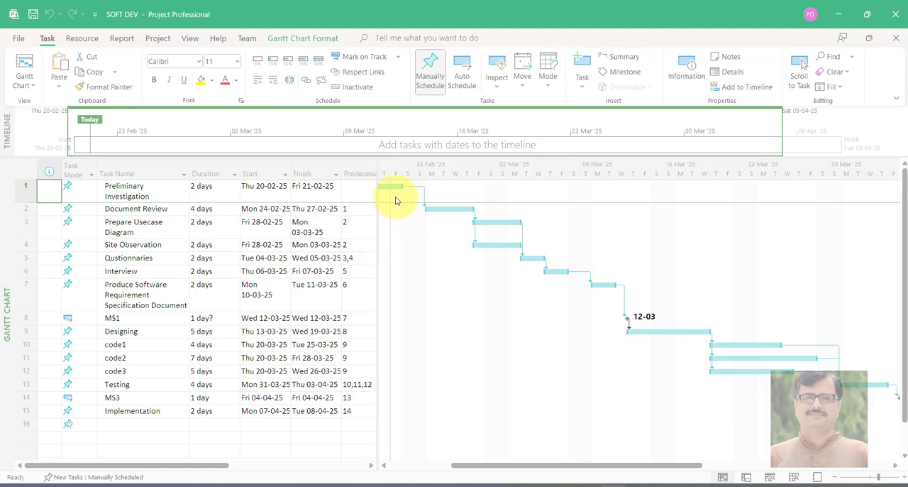
click(485, 223)
click(144, 233)
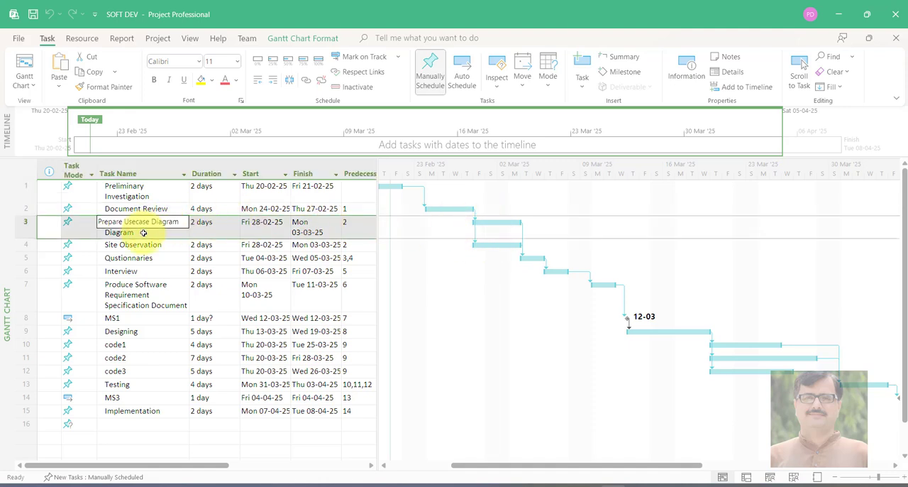
click(478, 244)
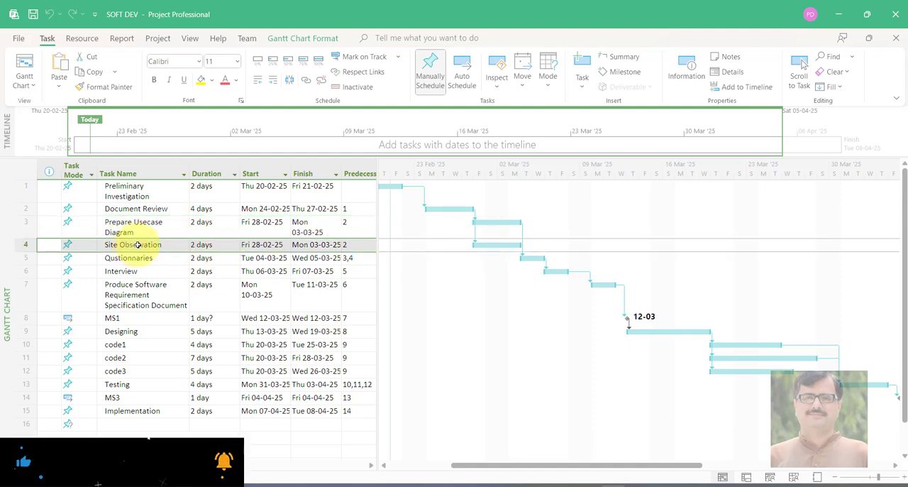
click(745, 345)
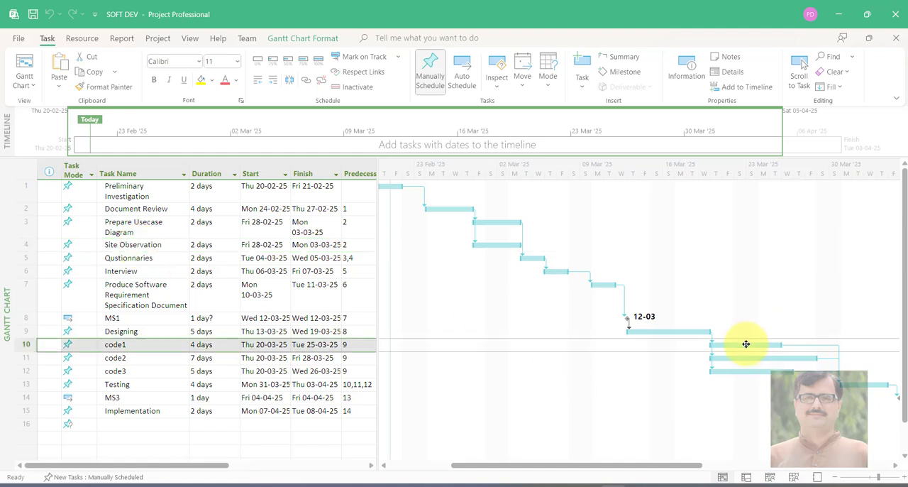
click(102, 359)
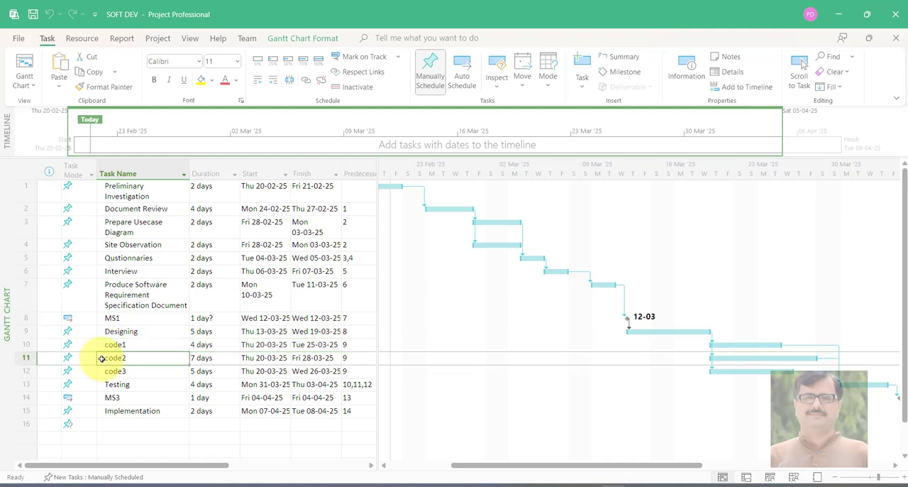
click(738, 358)
click(735, 370)
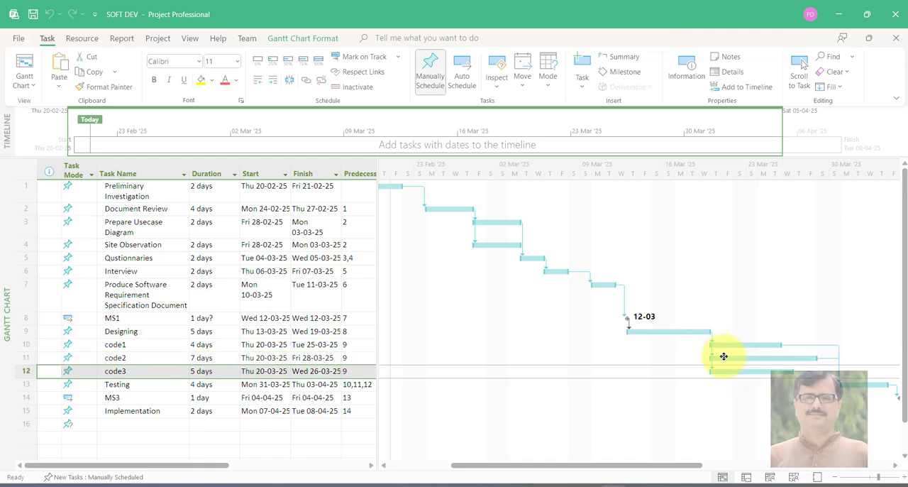
mouse_move(723, 356)
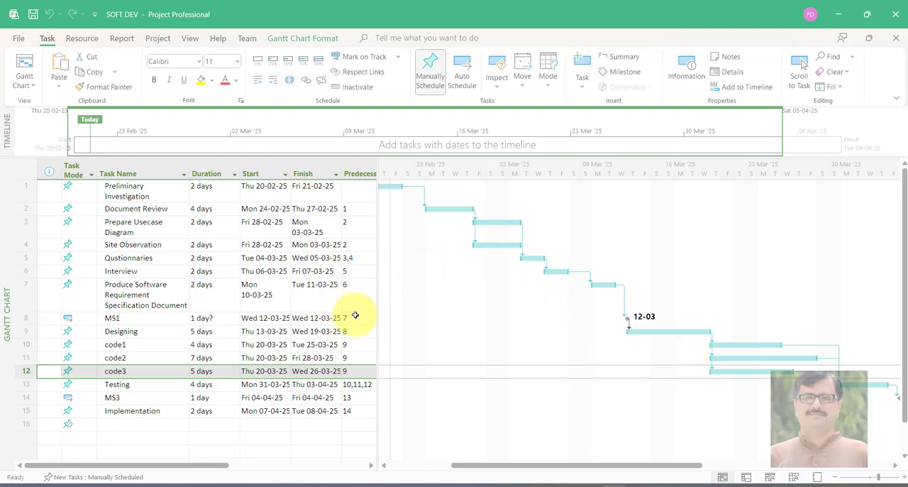
Examine the task sequence from Preliminary Investigation through Produce Software Requirement Specification Document to the MS1 milestone
click(393, 185)
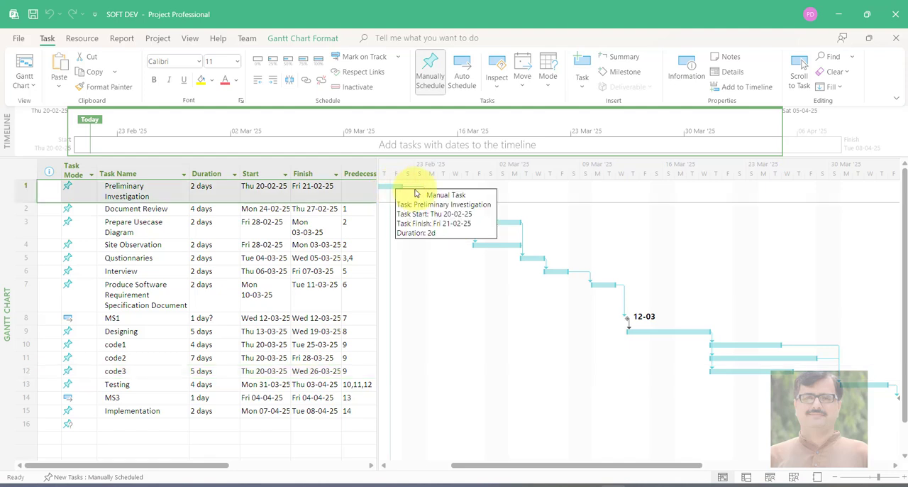
click(450, 208)
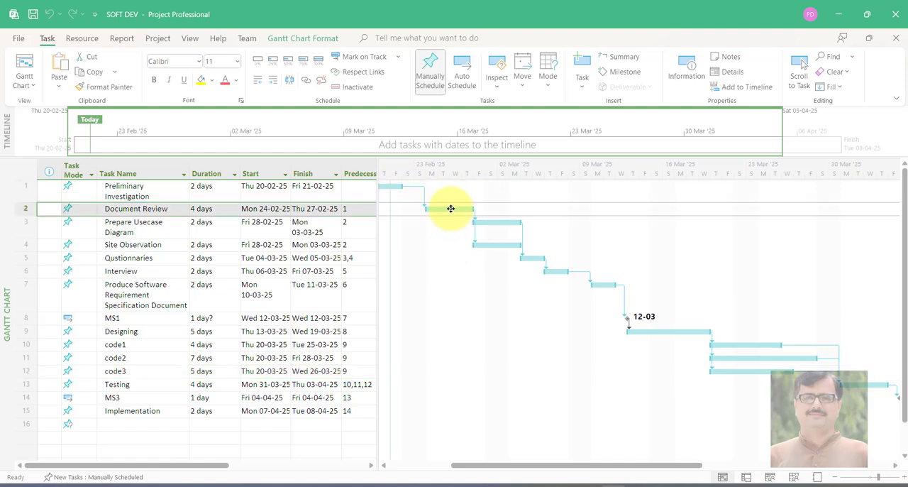
click(489, 222)
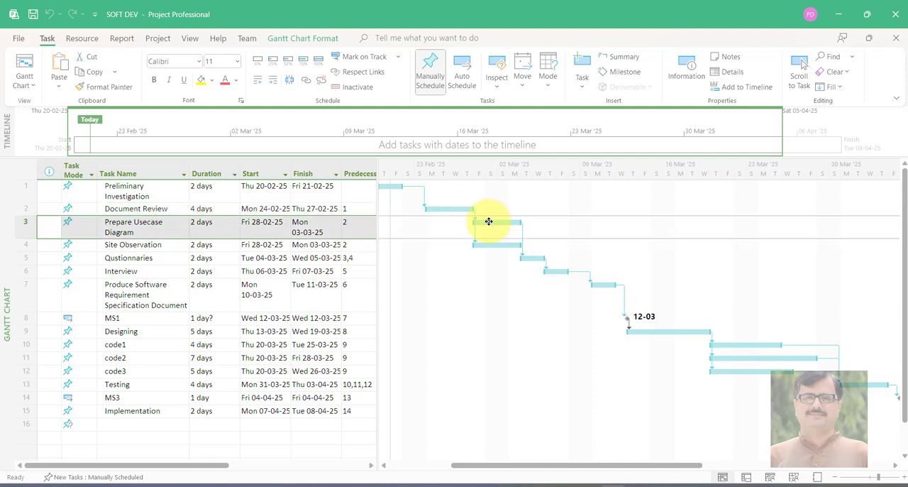
click(490, 244)
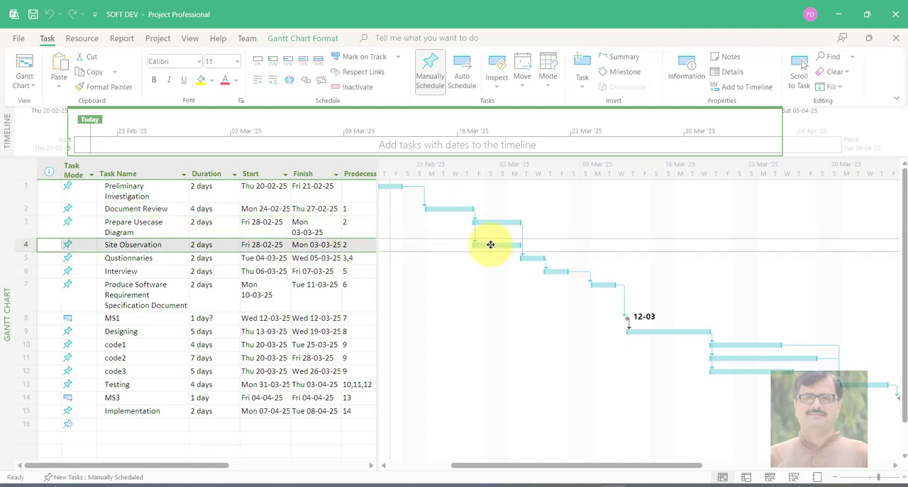
click(535, 258)
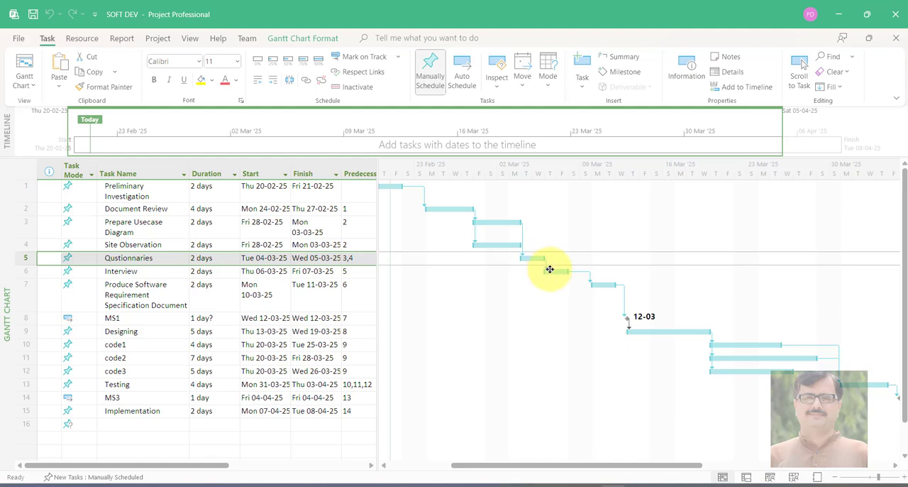
click(551, 271)
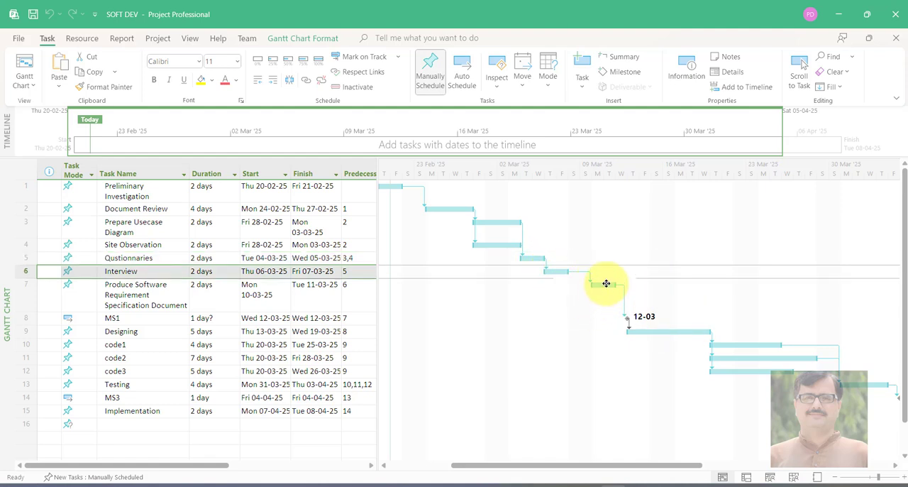
click(606, 283)
mouse_move(605, 283)
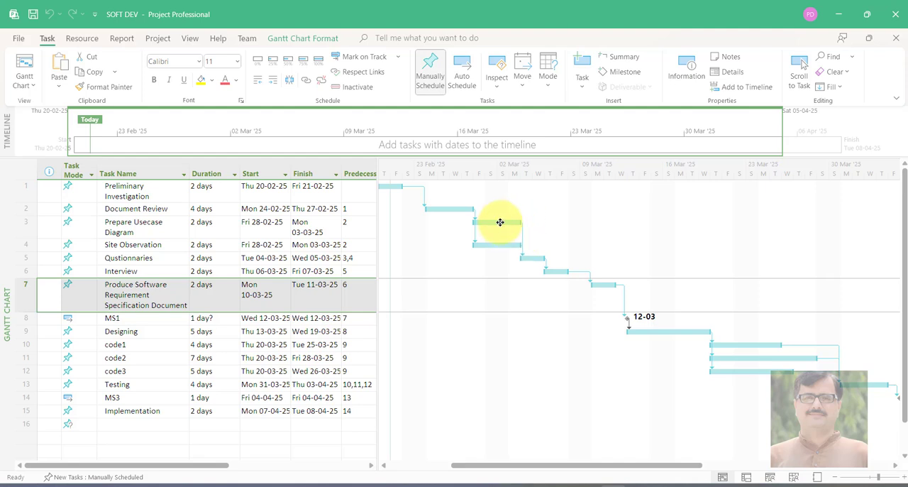
click(111, 319)
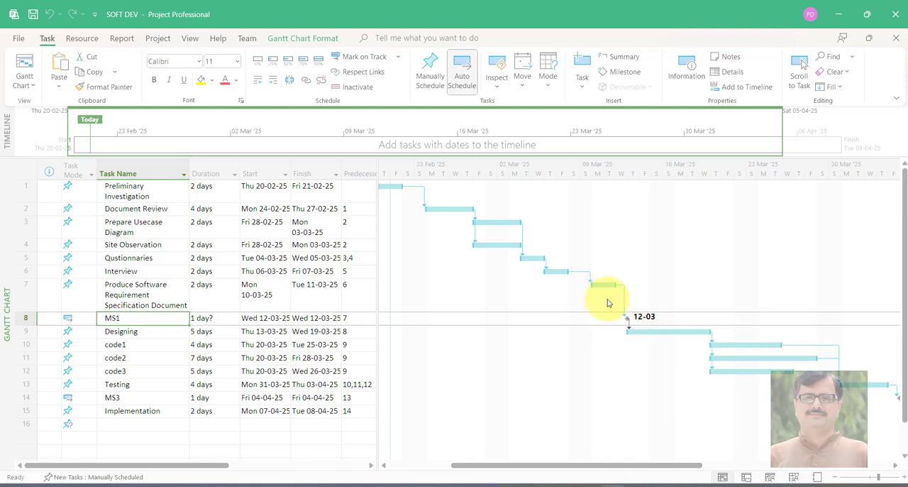
click(115, 293)
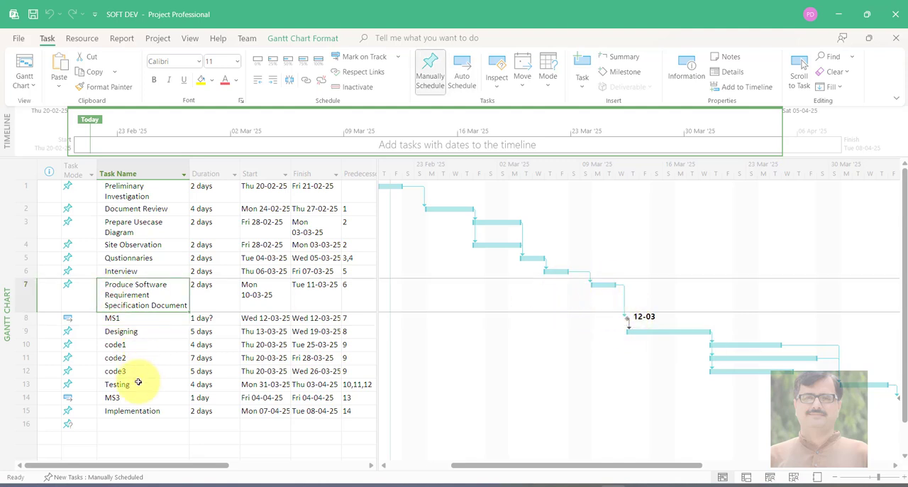
click(177, 294)
click(134, 320)
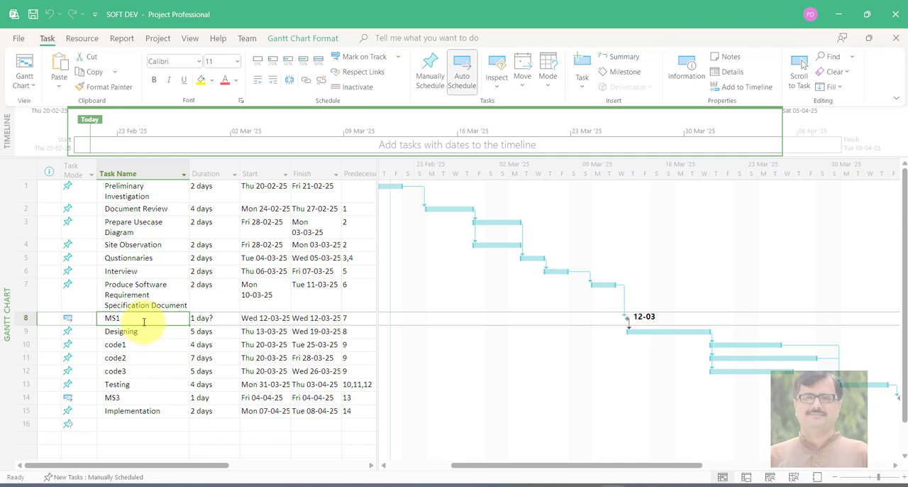
Rename the MS3 milestone after the Testing task as MS2
double_click(122, 397)
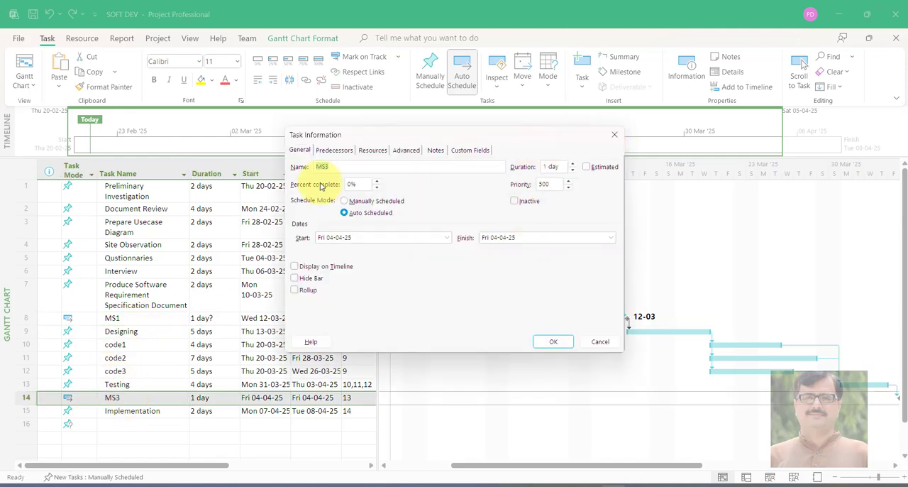
click(349, 166)
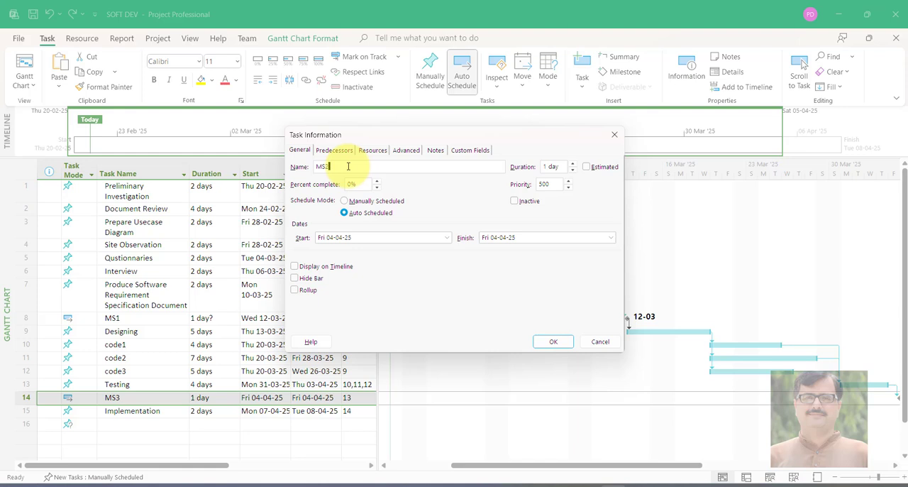
text(2)
click(551, 342)
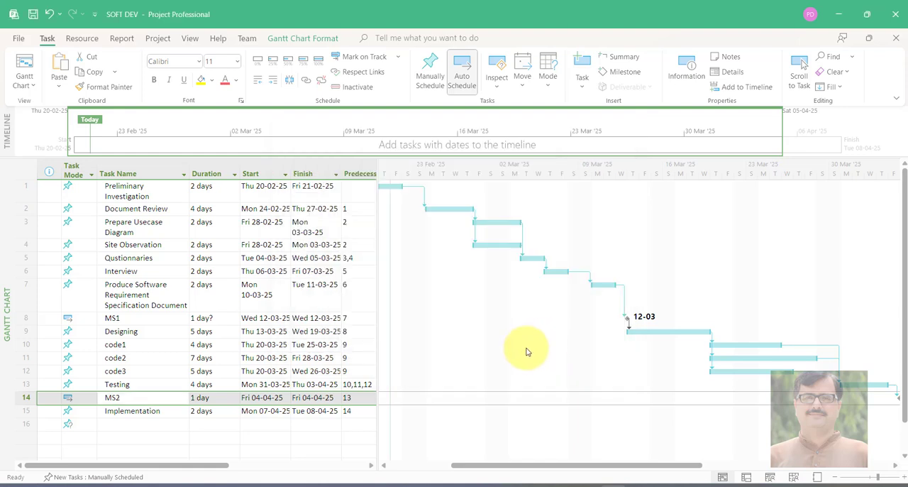
Examine the Designing, code1, code2, code3 and Testing tasks and the end of the schedule in the chart
click(123, 333)
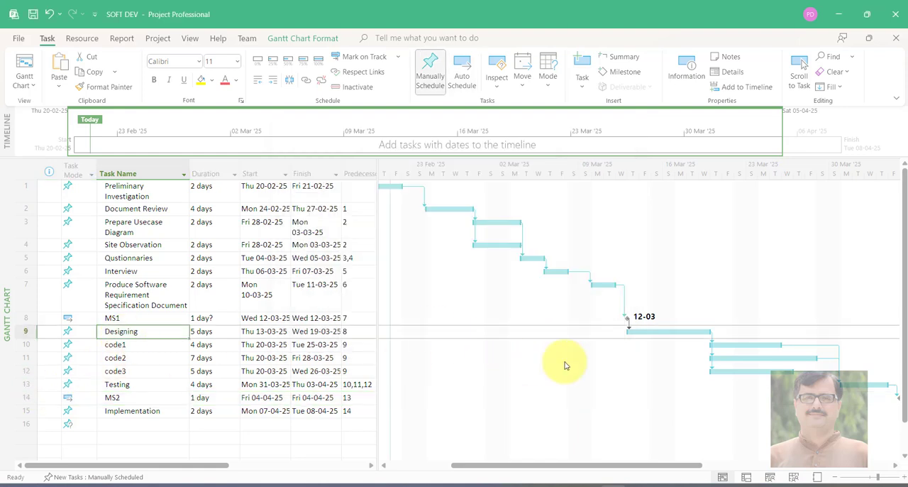
click(157, 347)
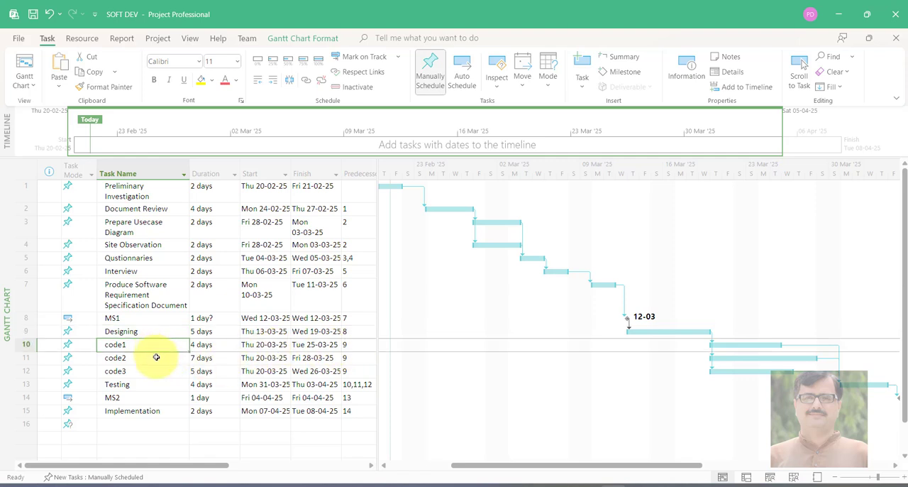
click(156, 357)
click(158, 372)
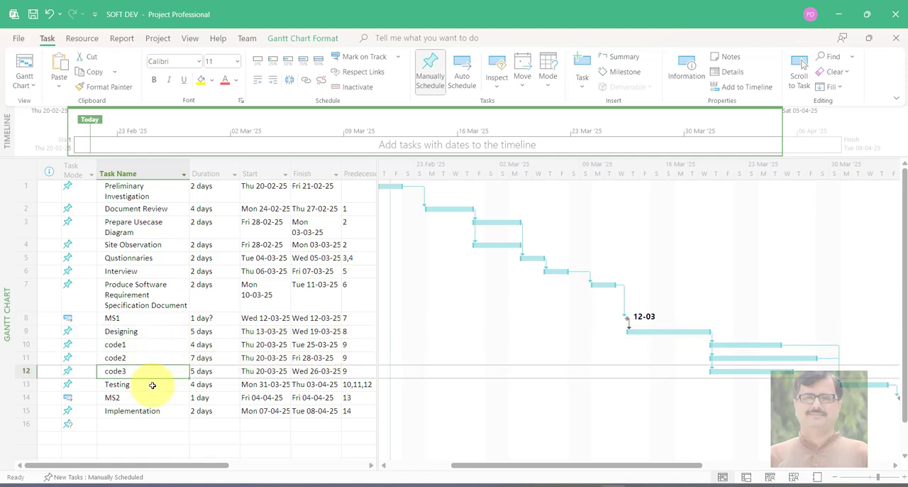
click(152, 383)
click(861, 385)
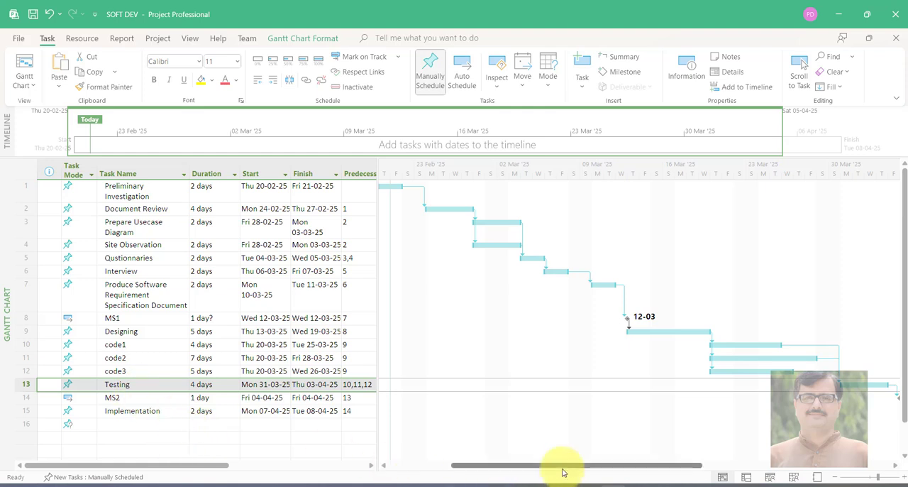
drag(562, 470, 671, 463)
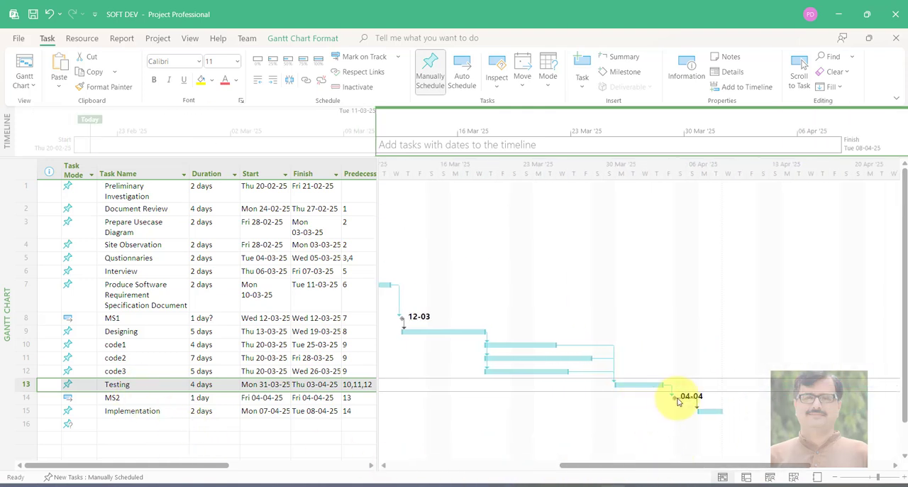
Compare the advanced milestone settings of the Testing and MS2 tasks, and select the Implementation task
click(135, 388)
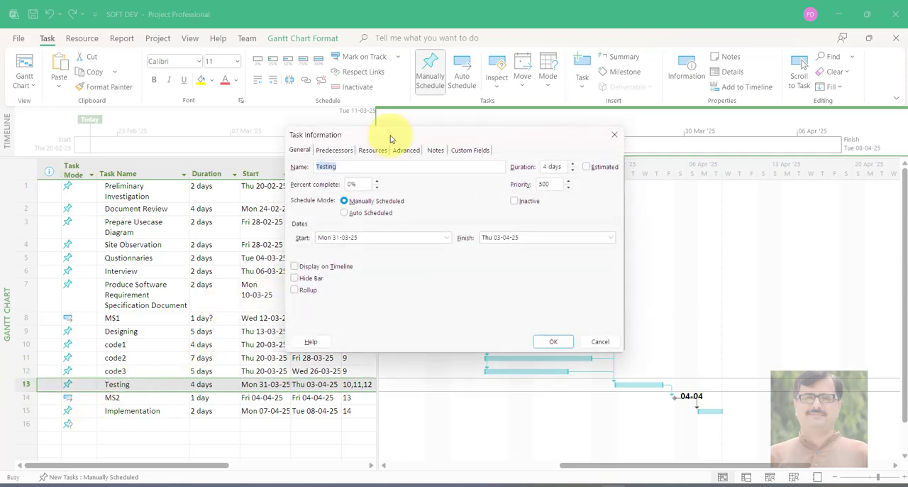
click(407, 150)
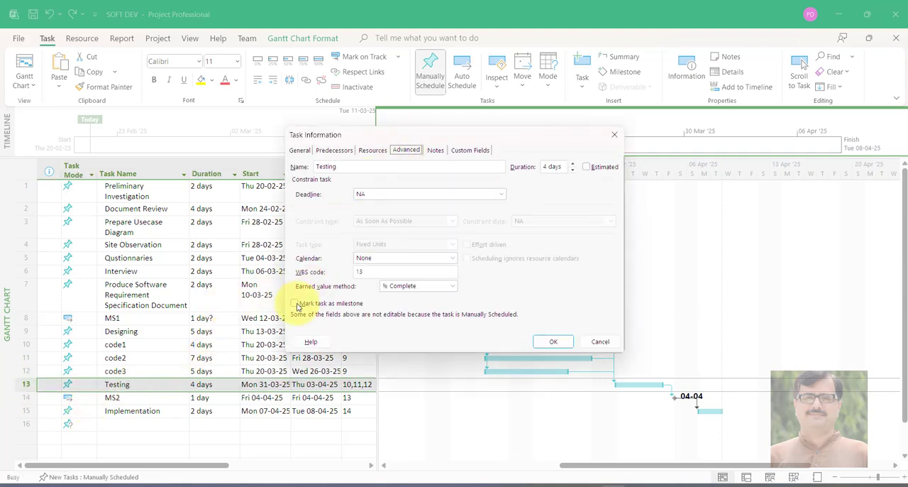
click(589, 342)
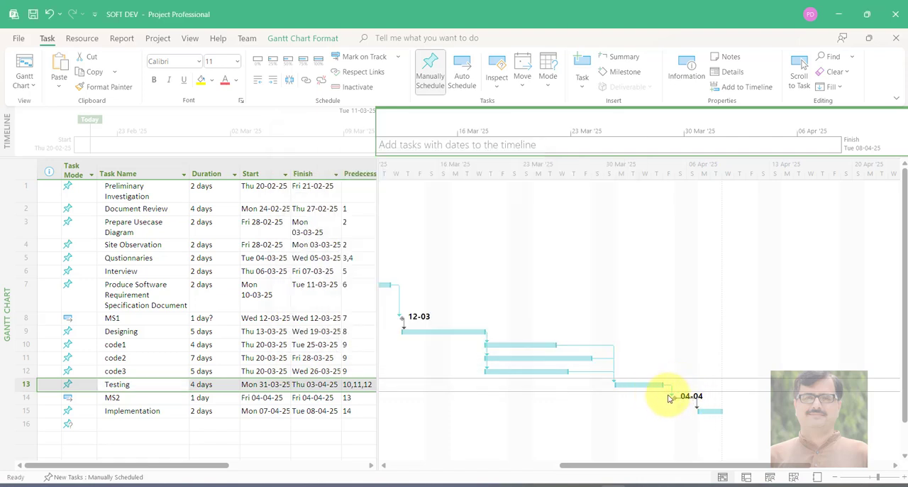
click(133, 397)
double_click(134, 398)
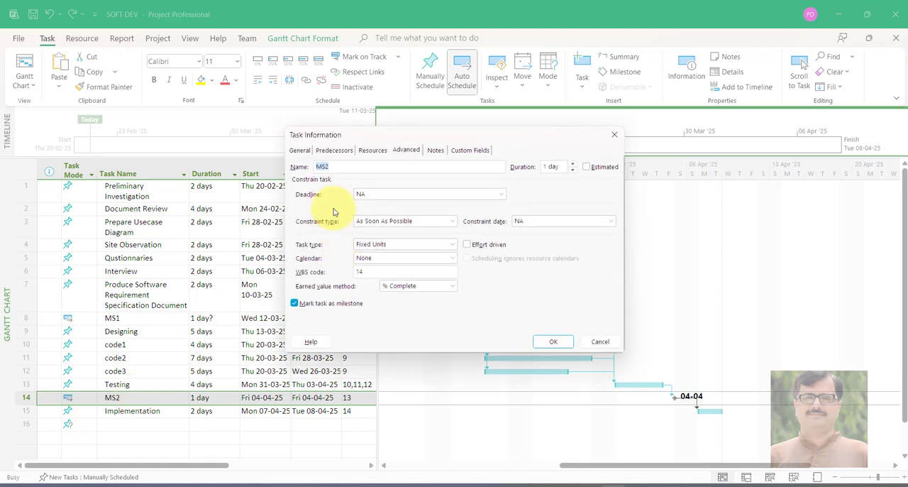
click(554, 341)
click(160, 415)
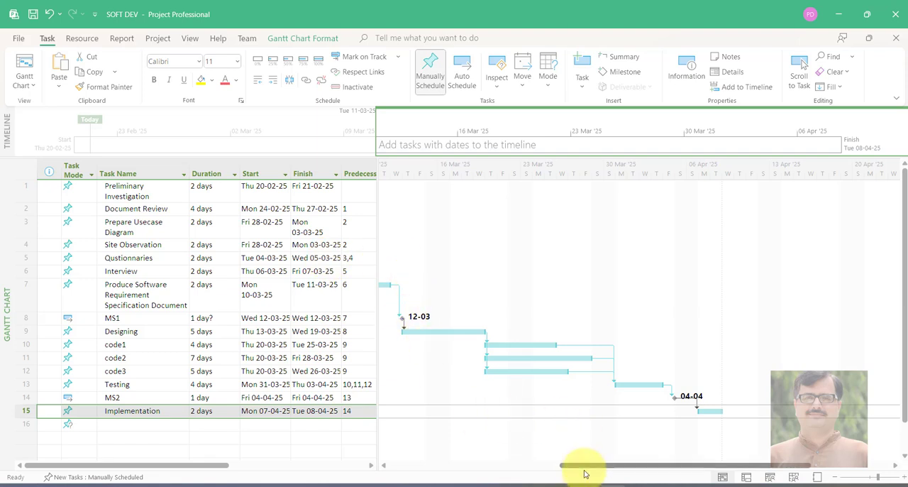
Switch the project from the Gantt chart to the built-in Resource Usage view
drag(587, 465, 442, 465)
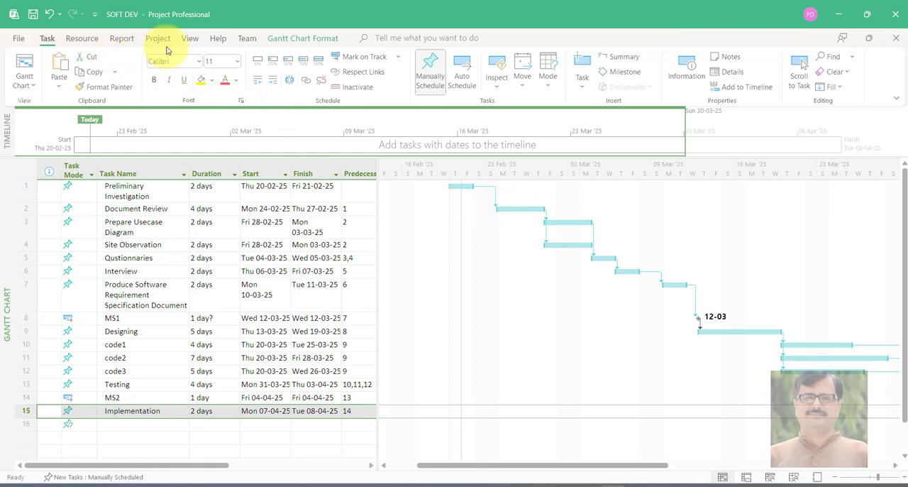
click(197, 42)
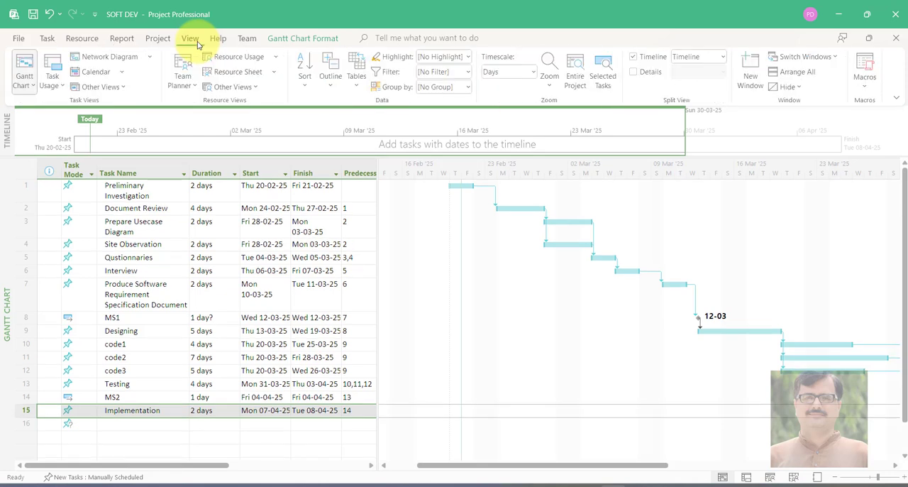
click(275, 58)
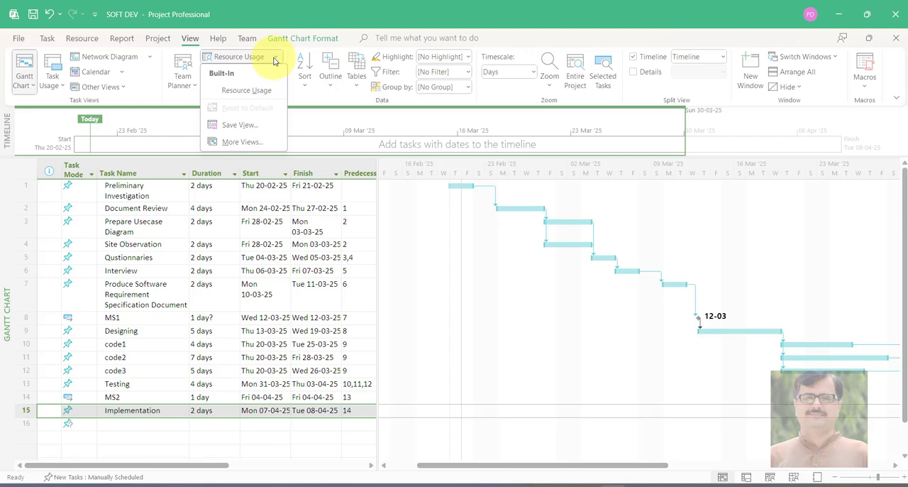
click(248, 91)
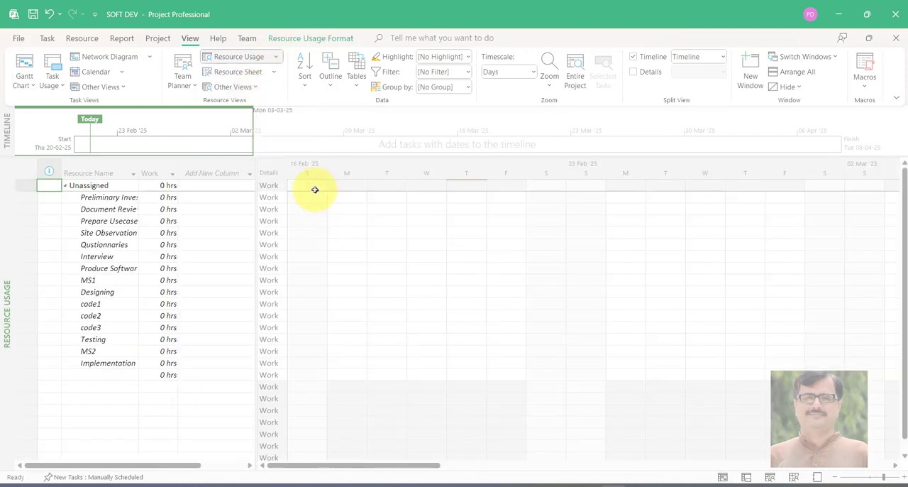
Switch the project to the built-in Resource Sheet view and select the first empty resource name cell
click(272, 75)
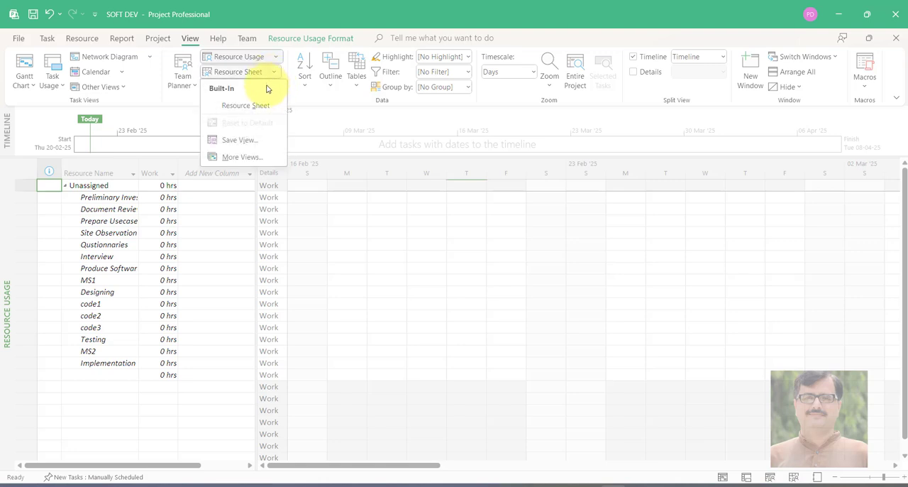
click(264, 105)
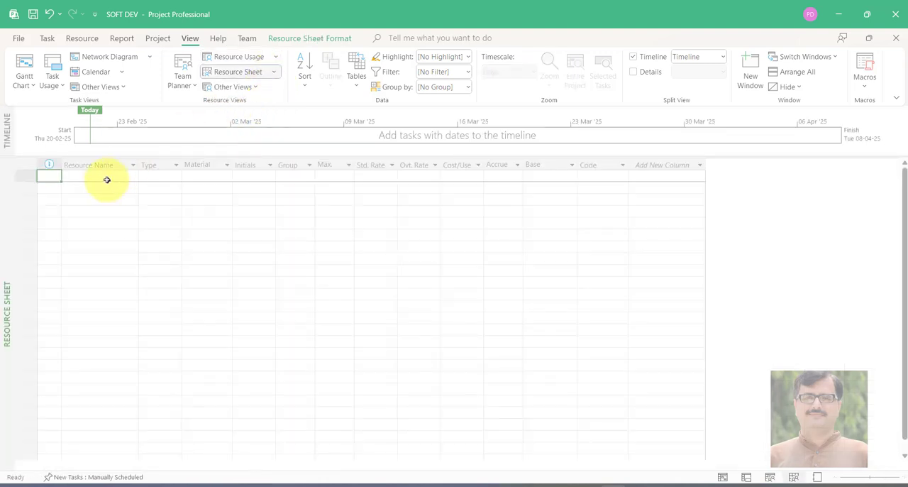
click(107, 179)
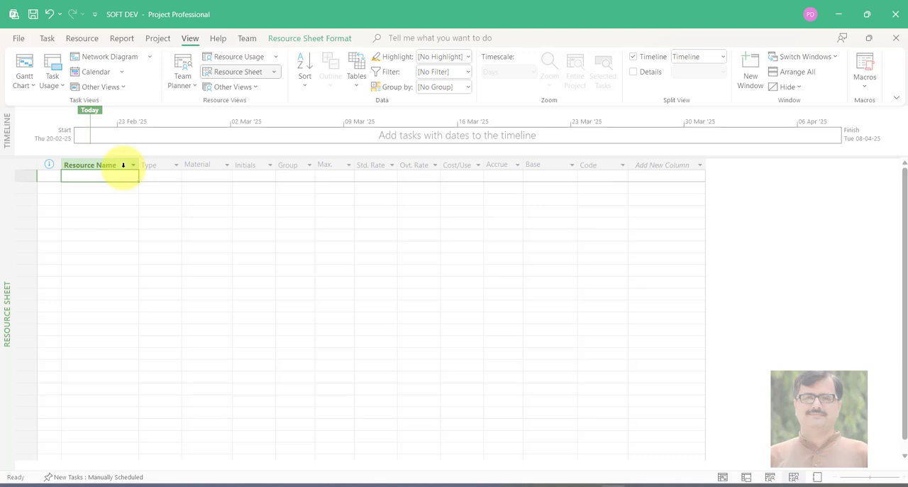
double_click(100, 177)
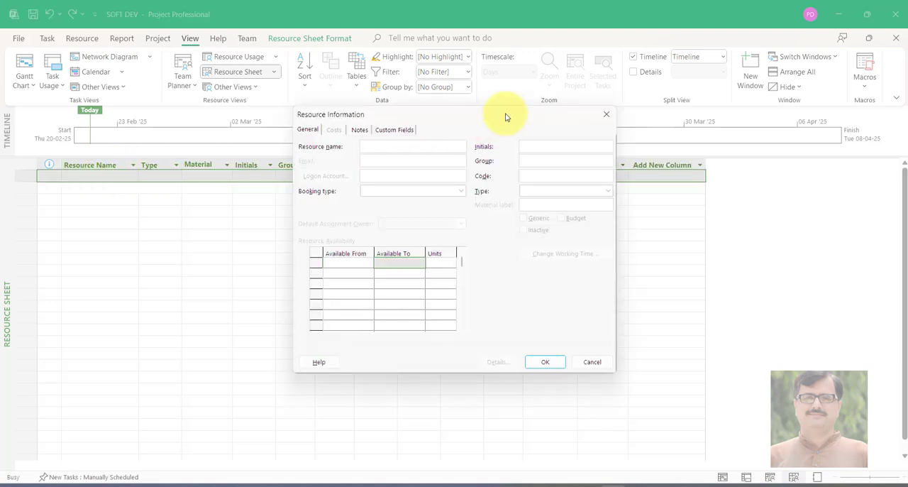
click(607, 114)
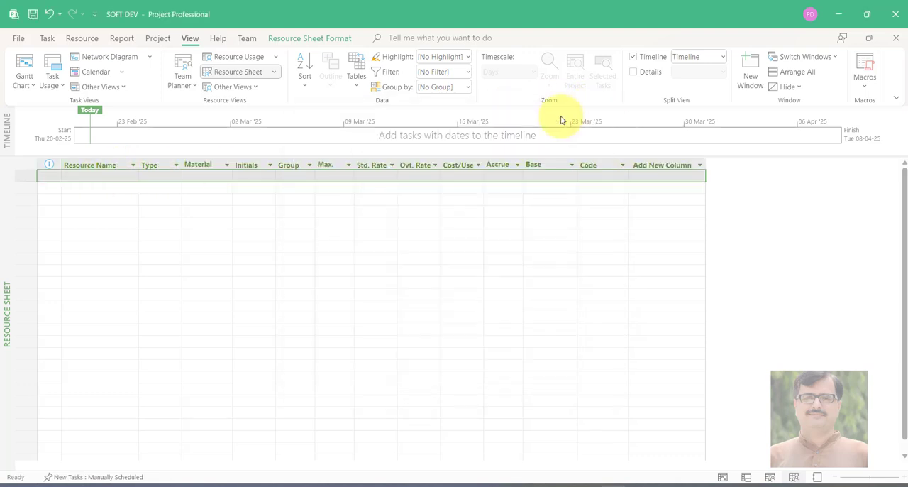
click(108, 181)
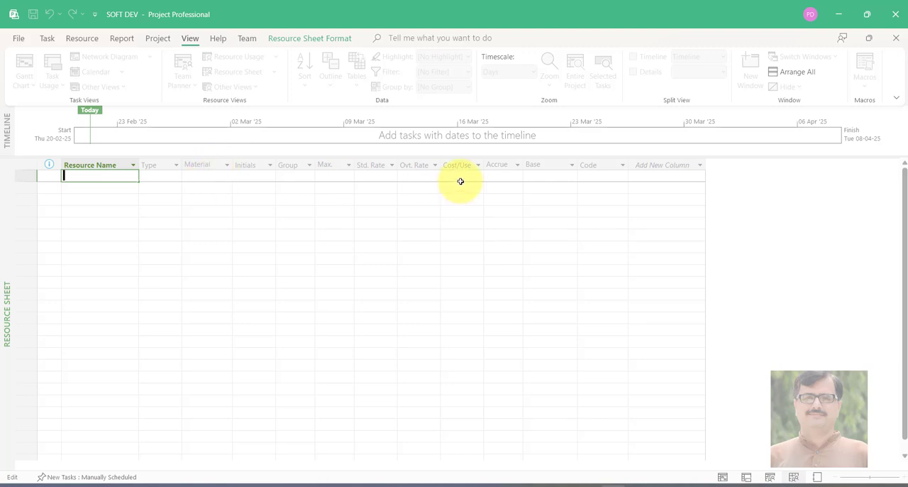
click(421, 177)
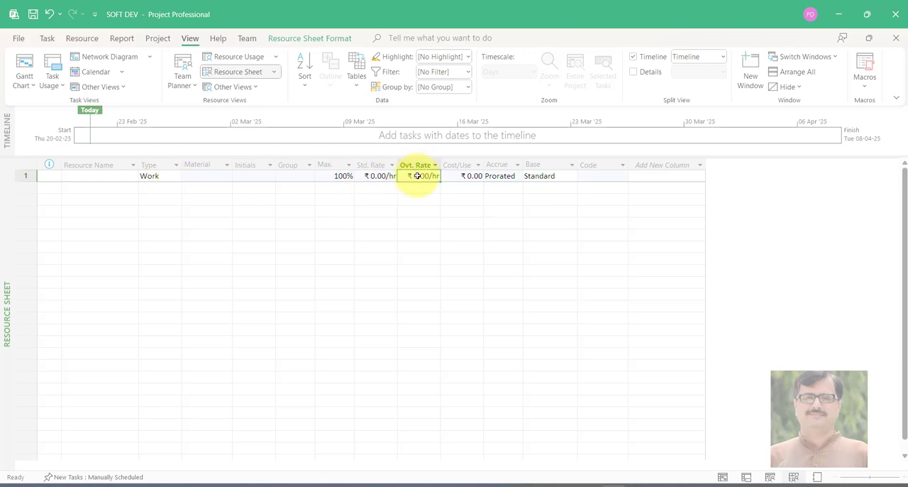
Enter the full names of the first two team members as work resources in rows 1 and 2
click(122, 175)
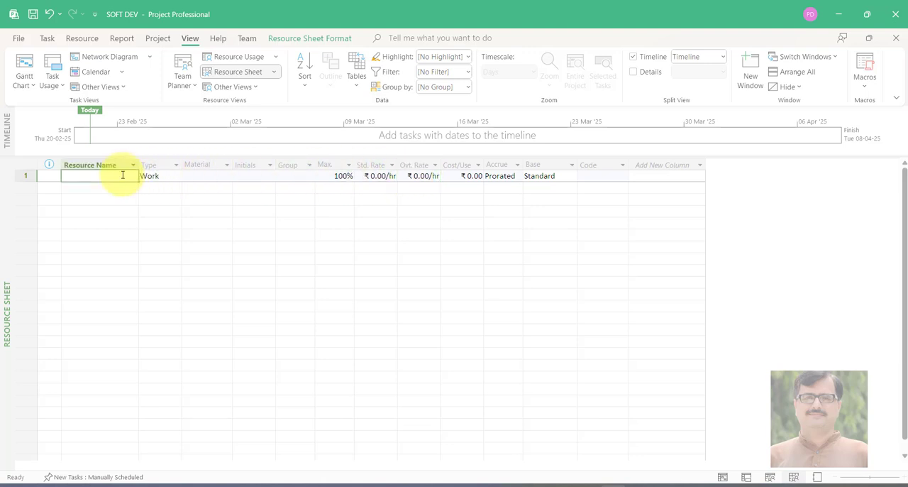
click(122, 175)
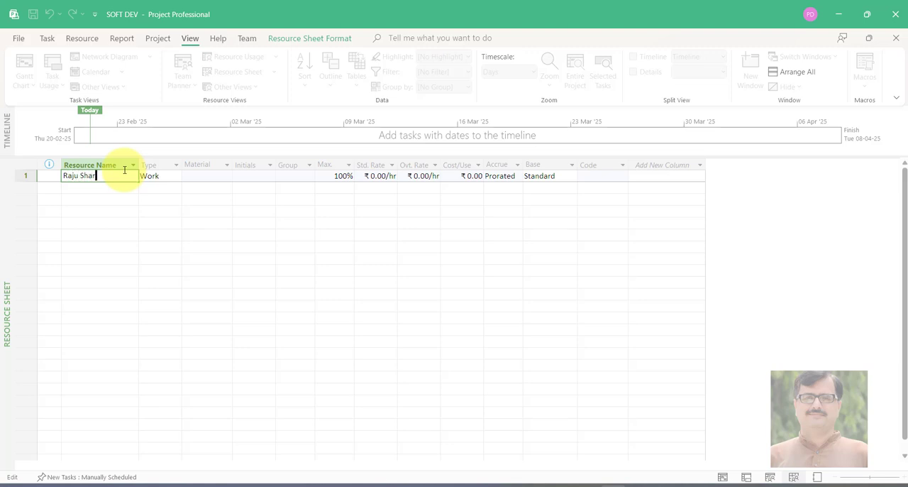
text(Raju Sharma)
key(Return)
text(Niya)
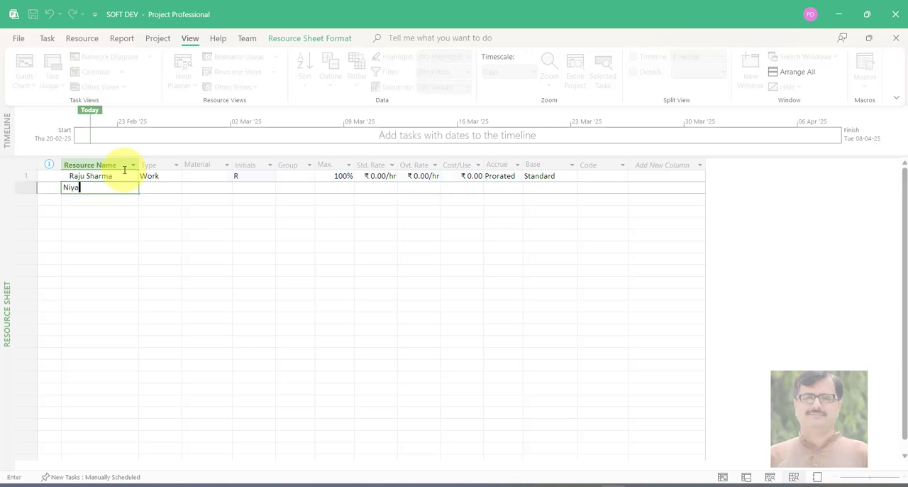
text( Sharma)
key(Return)
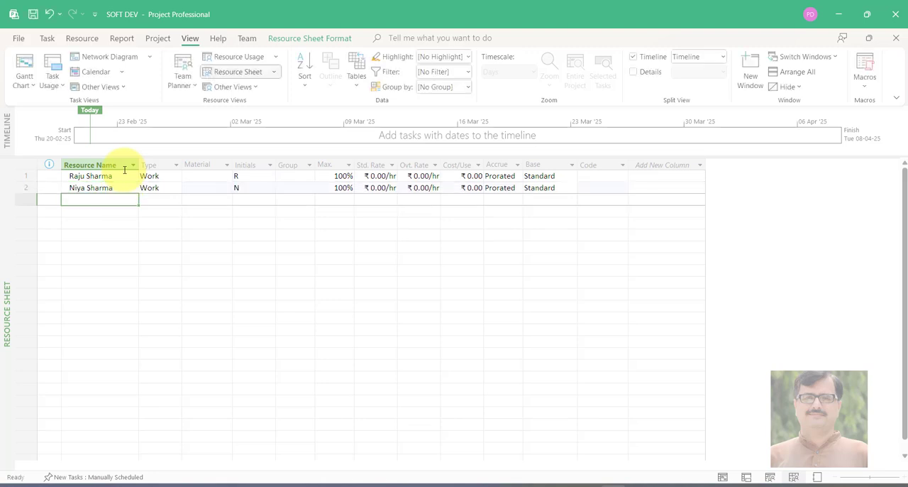
Add the third and fourth team members' full names as work resources in rows 3 and 4
text(Pinku C)
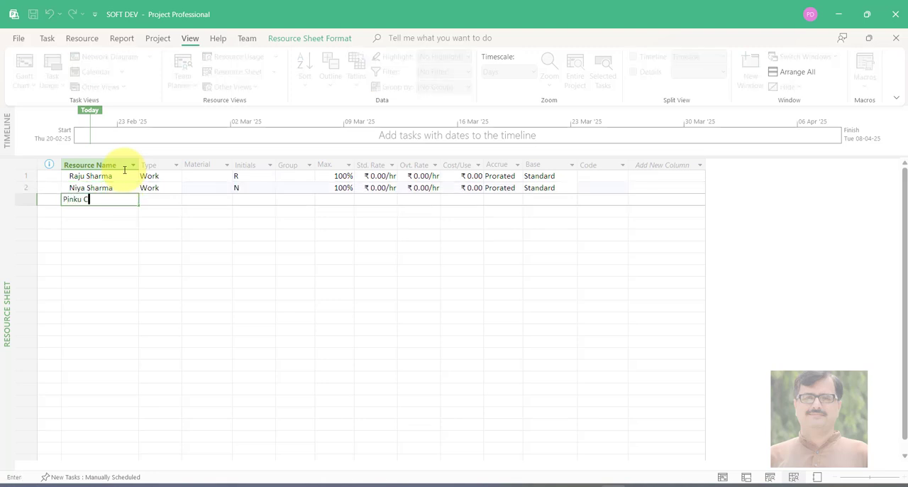
text(haturvedi)
key(Return)
text(So)
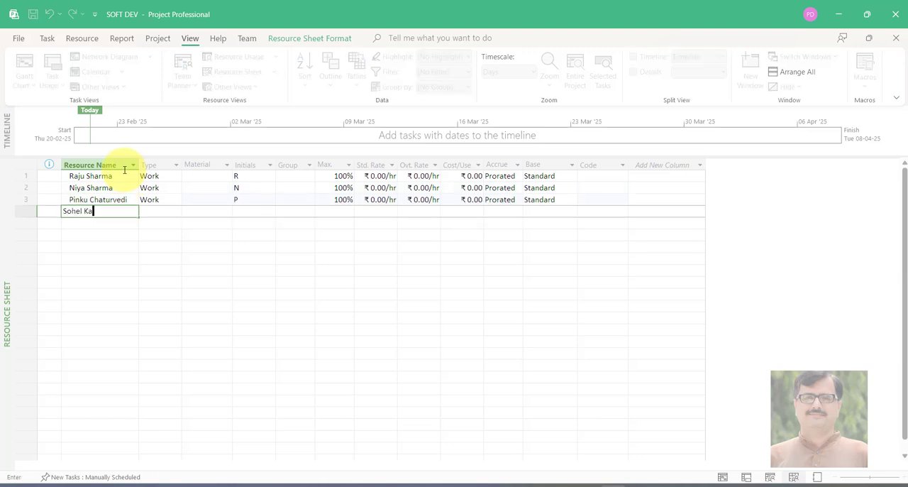
text(hel Khanna)
key(Return)
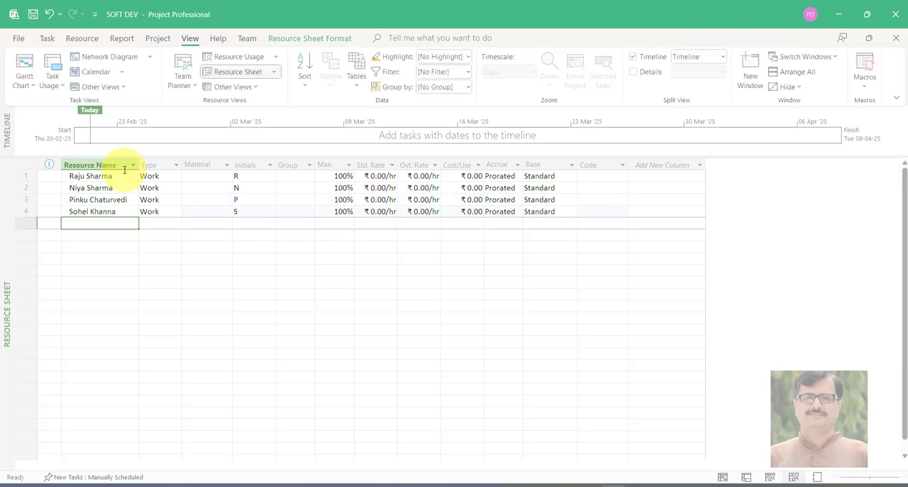
Add three more team members' full names as work resources in rows 5 to 7
text(Tk)
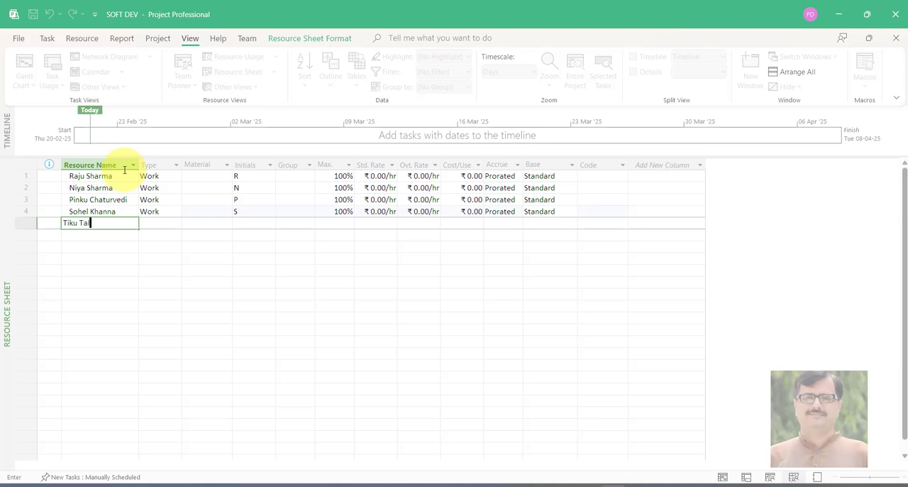
key(Return)
text(Javed Jafri)
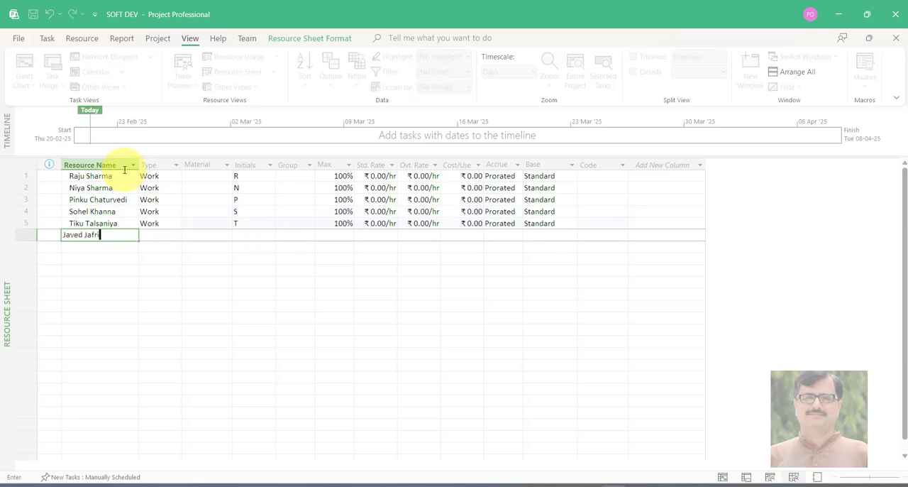
key(Return)
text(Pankaj L)
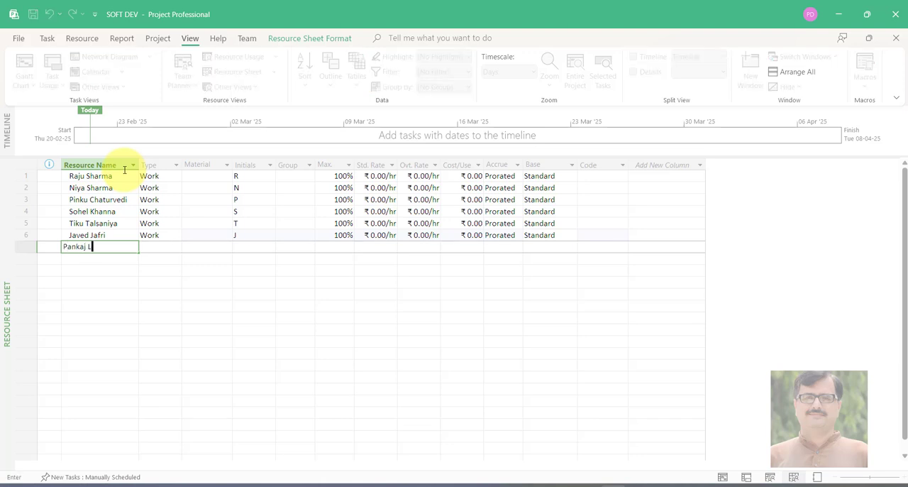
text(aheri)
key(Return)
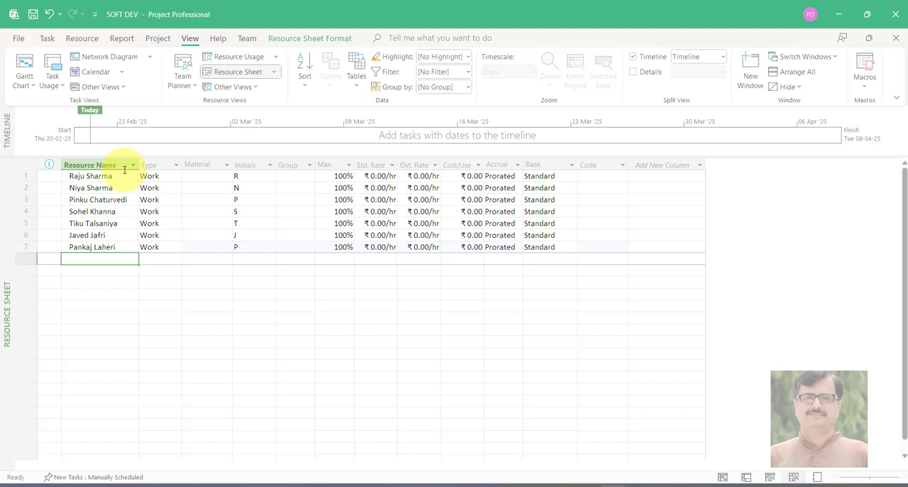
Complete the resource list with the last three team members' full names in rows 8 to 10
text(Som Patel)
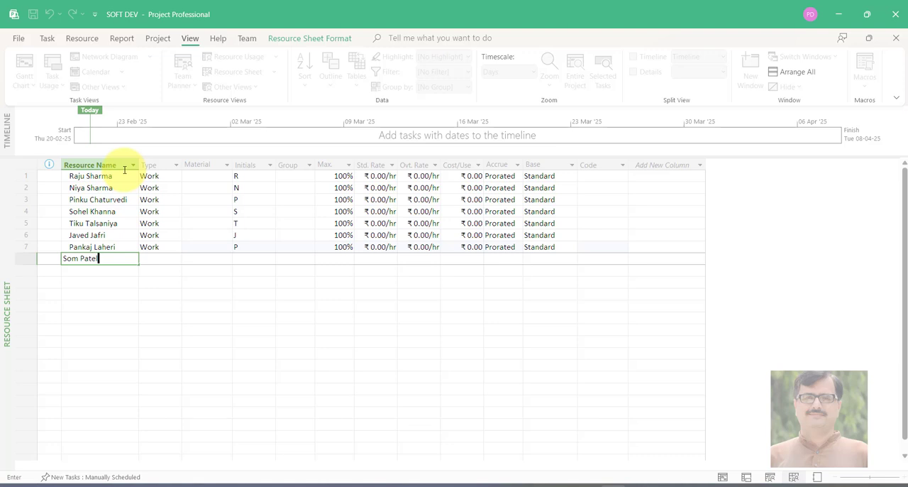
key(Return)
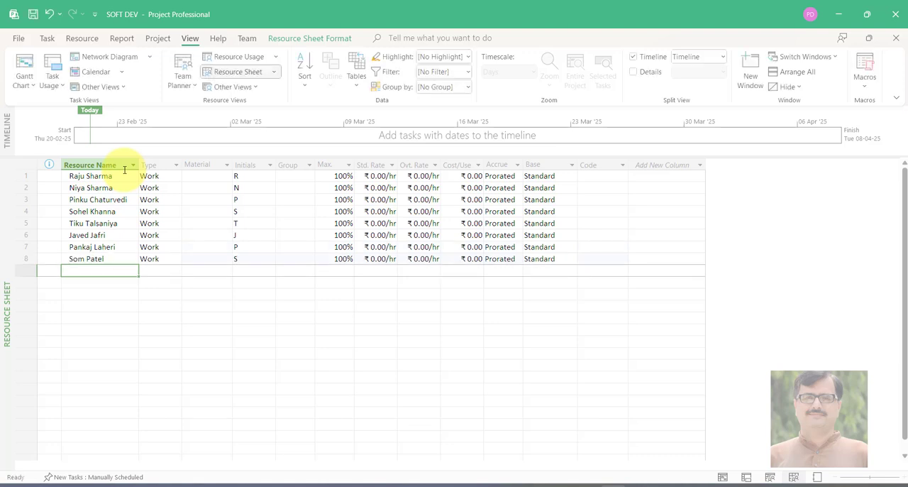
text(Rekha Joshi)
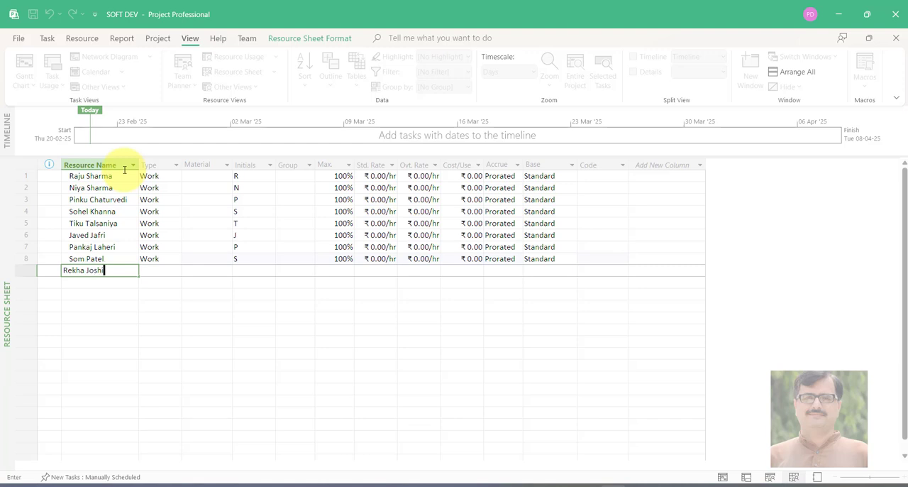
key(Return)
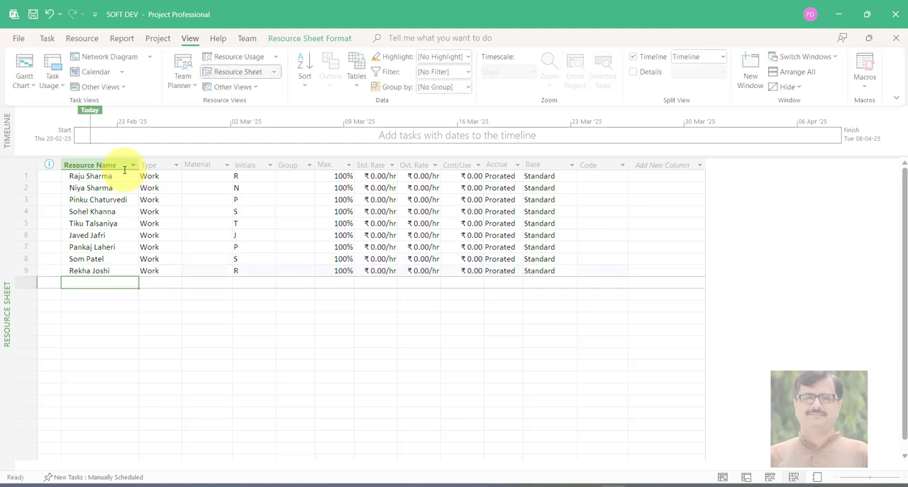
text(Chanda Bh)
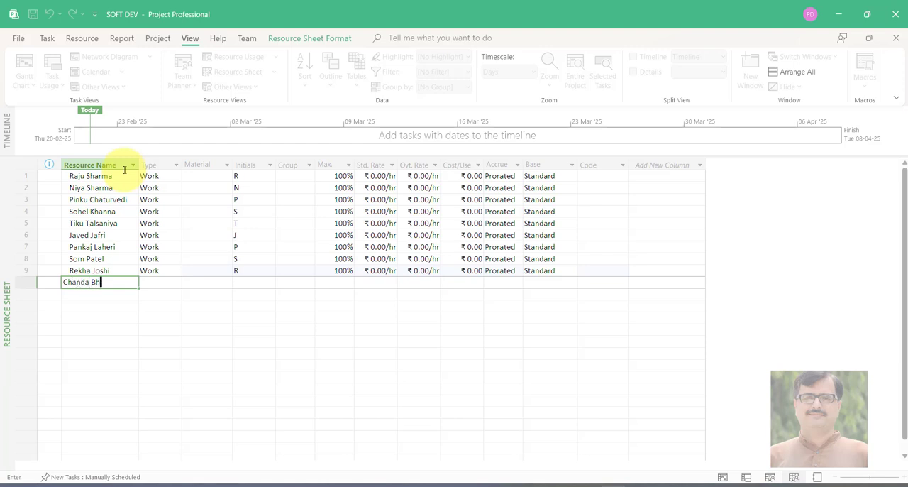
text(agchandani)
key(Return)
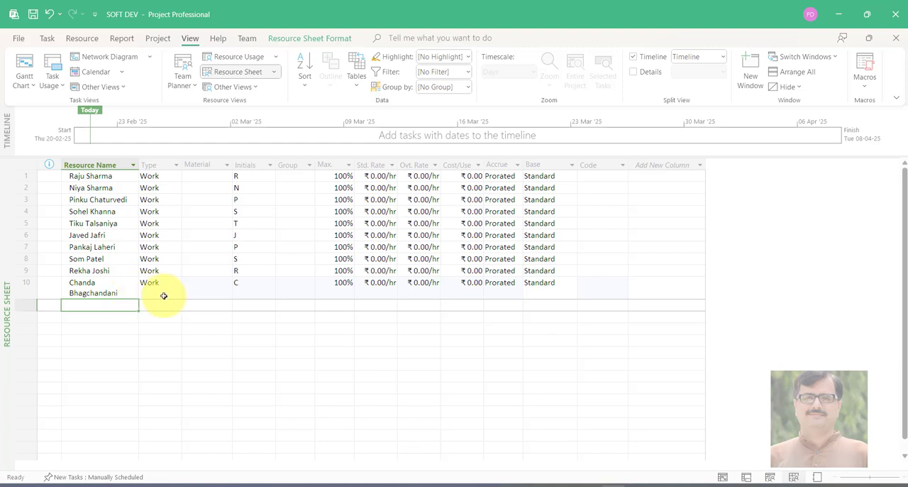
click(113, 285)
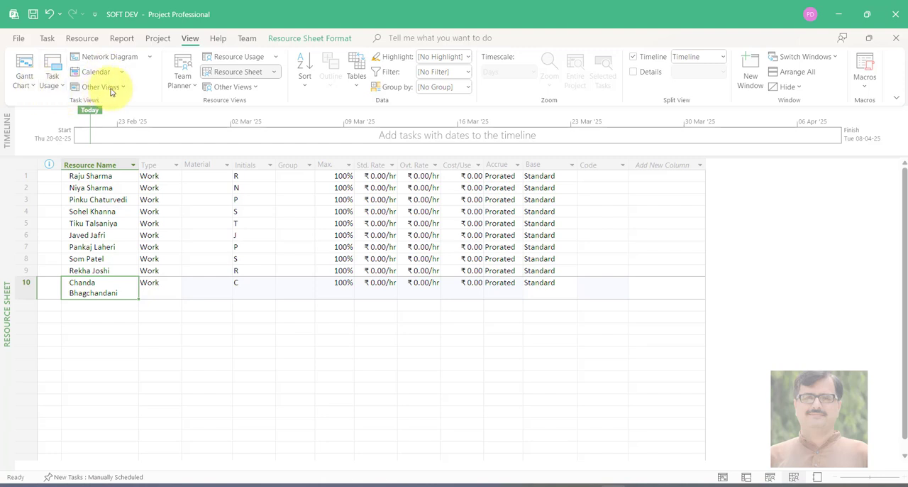
Switch the project back to the built-in Gantt Chart view
click(20, 35)
click(16, 41)
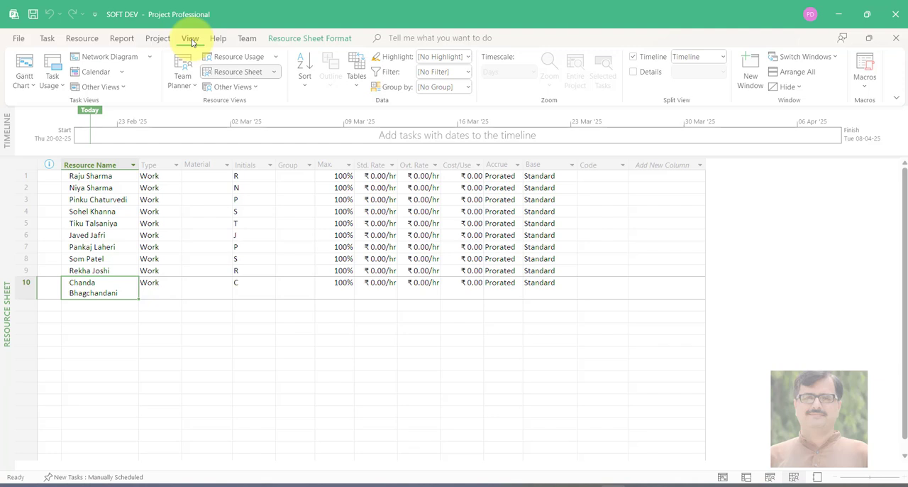
click(26, 79)
click(36, 117)
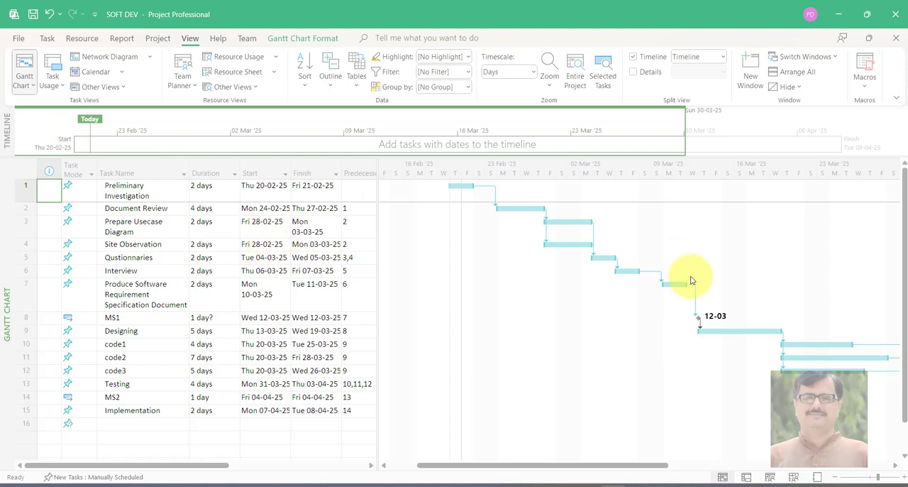
Assign the resource from row 9 of the resource sheet to the Preliminary Investigation task, and select the Document Review task
double_click(457, 186)
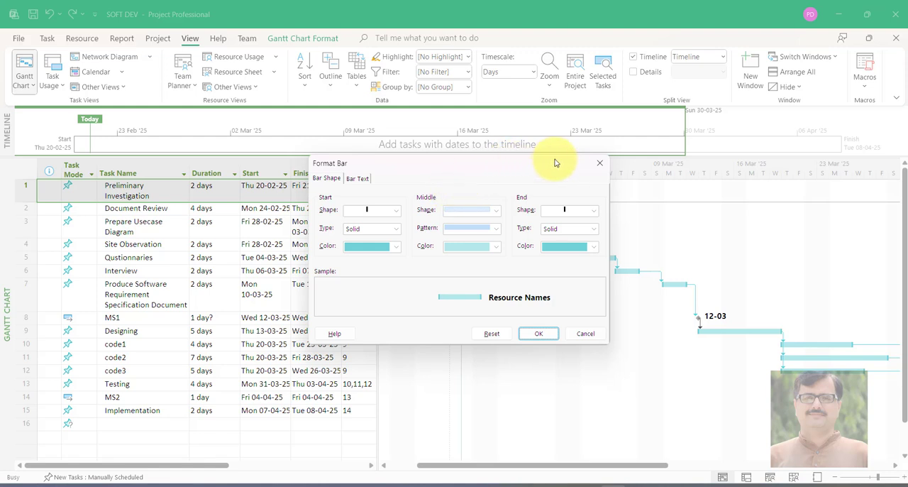
click(600, 163)
double_click(183, 190)
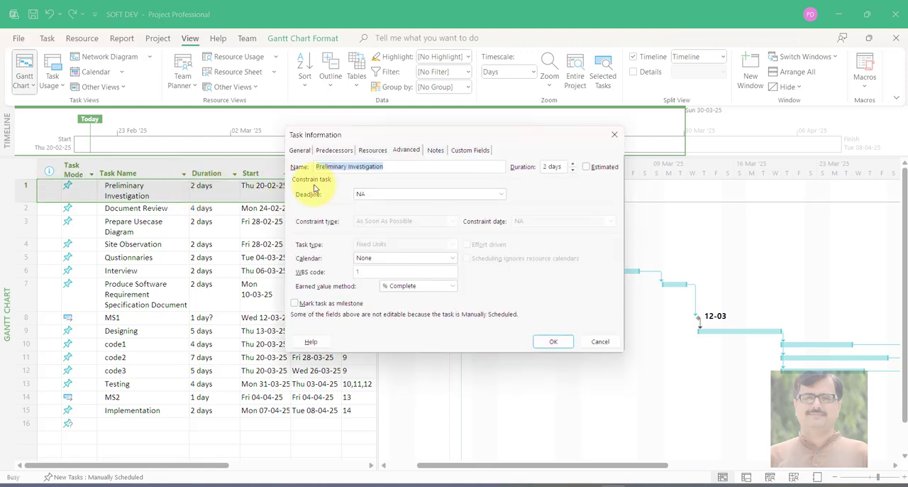
click(373, 150)
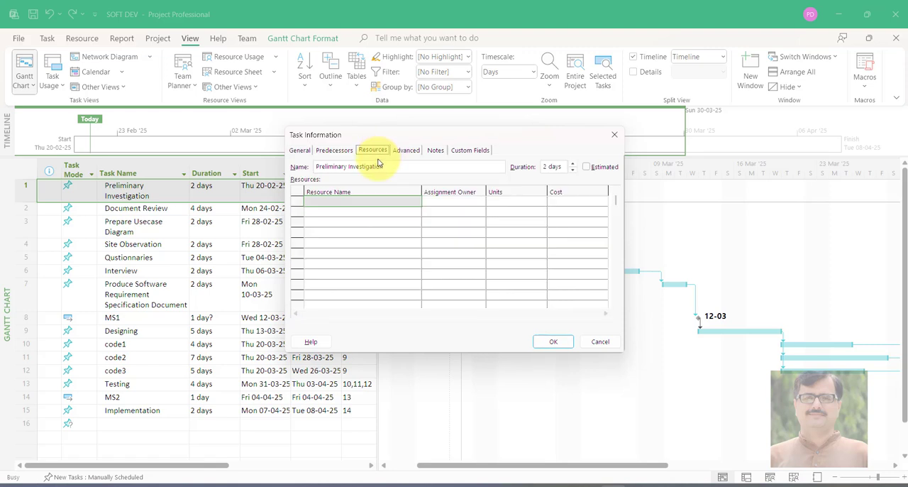
click(355, 202)
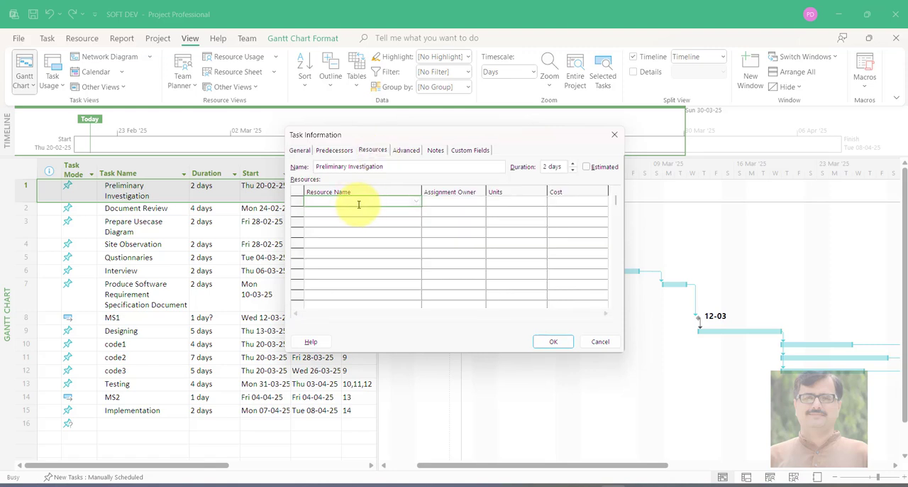
click(415, 201)
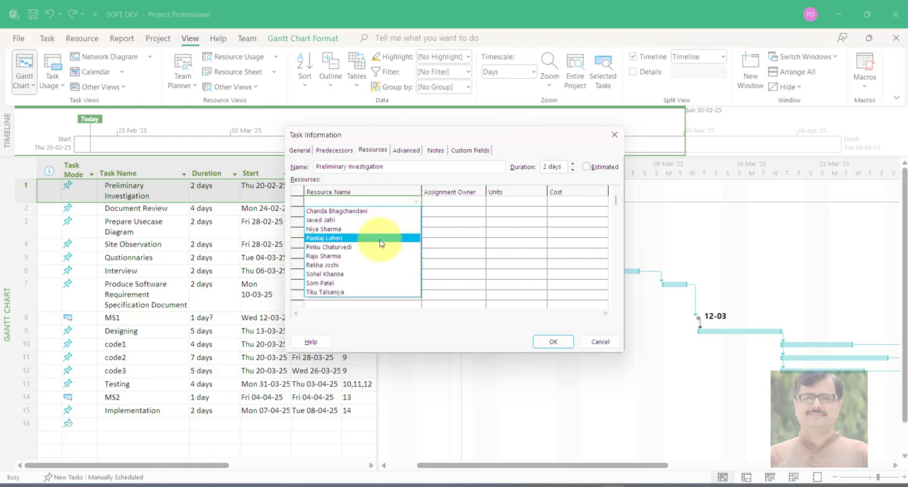
click(370, 265)
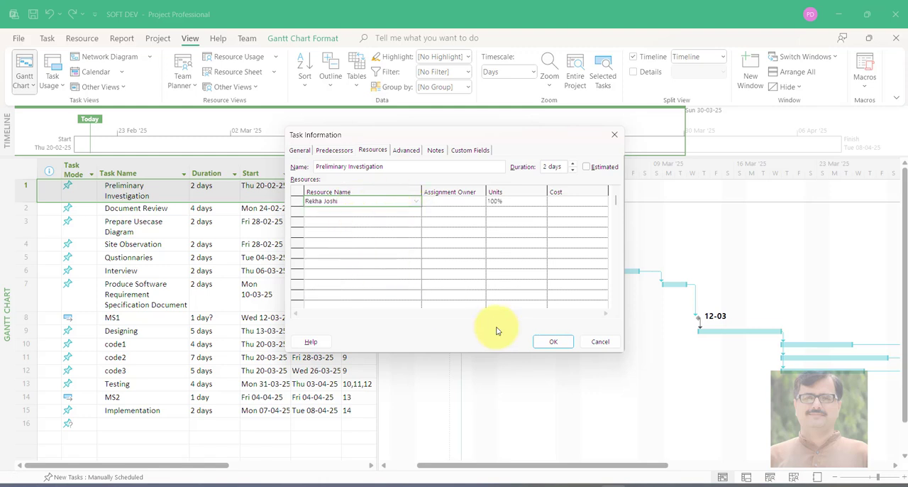
click(559, 343)
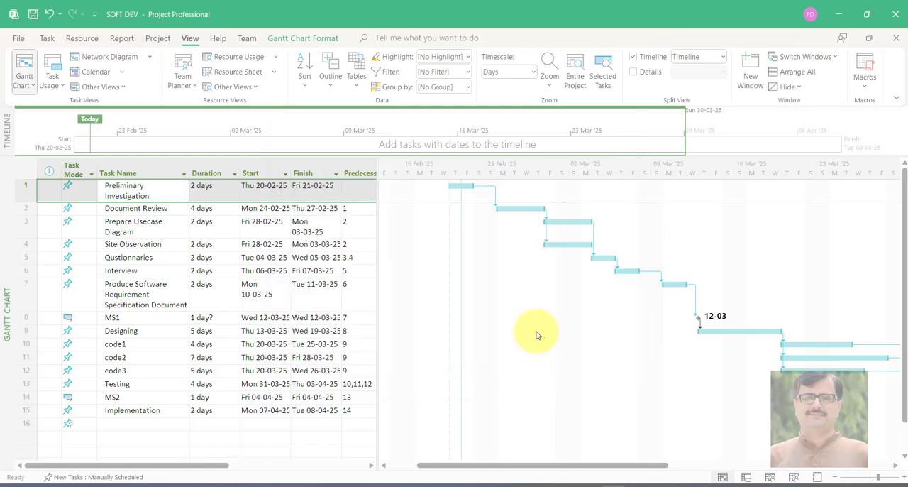
click(159, 210)
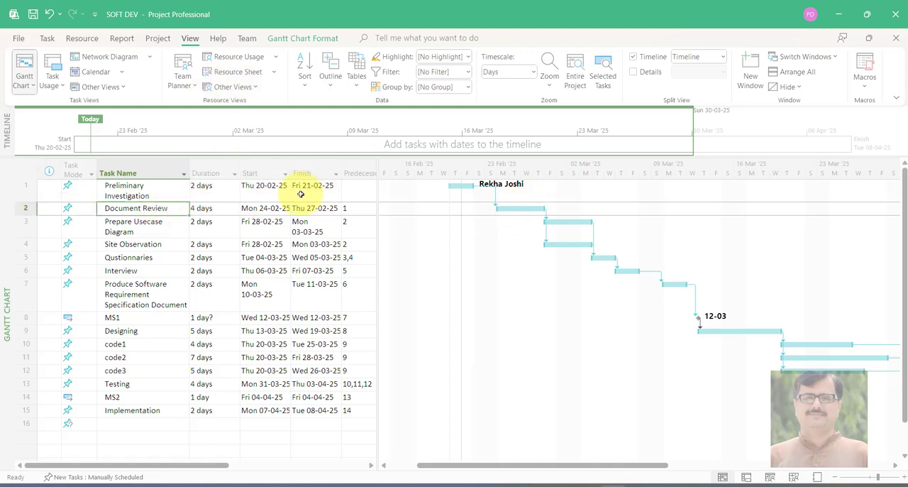
Assign the first resource in the alphabetical resource list to the Document Review task
double_click(164, 209)
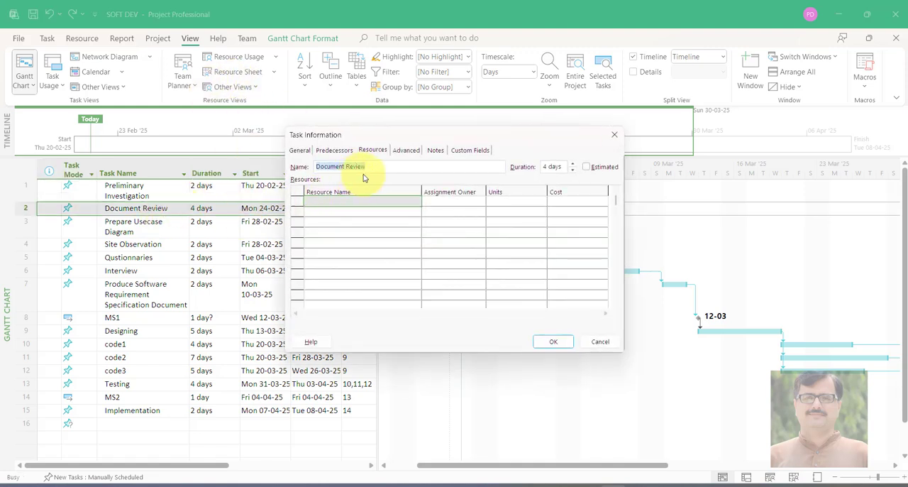
click(383, 199)
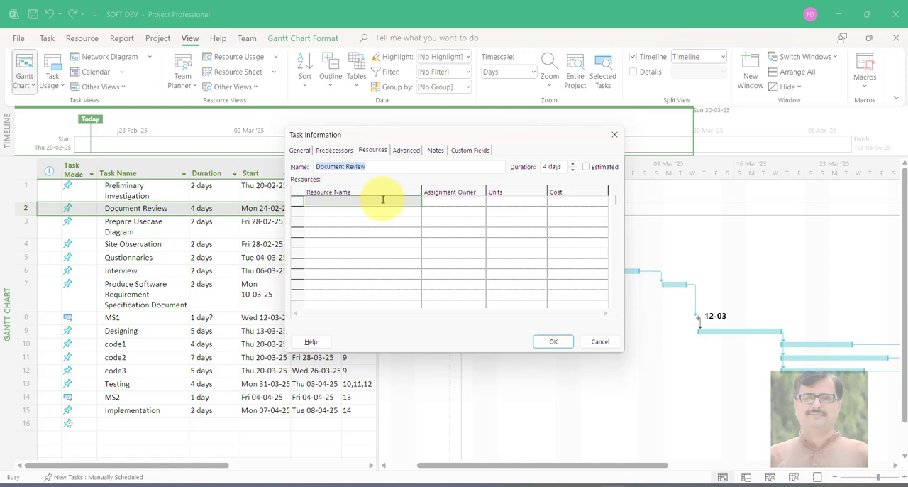
click(373, 151)
click(403, 200)
click(419, 203)
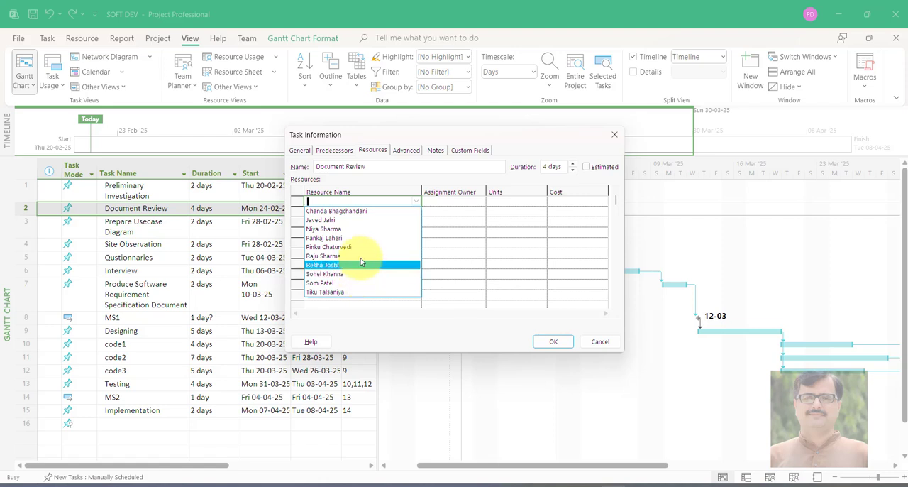
click(337, 210)
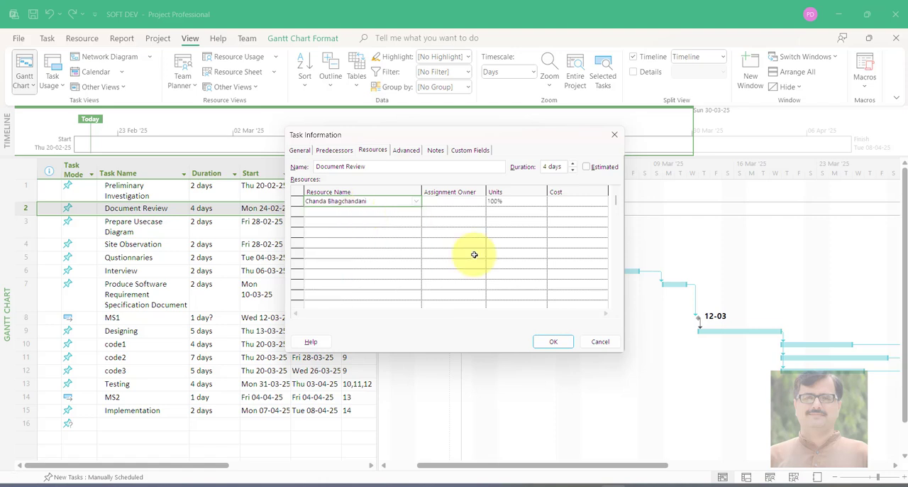
click(553, 342)
Assign the third resource in the alphabetical resource list to the Prepare Usecase Diagram task
double_click(114, 225)
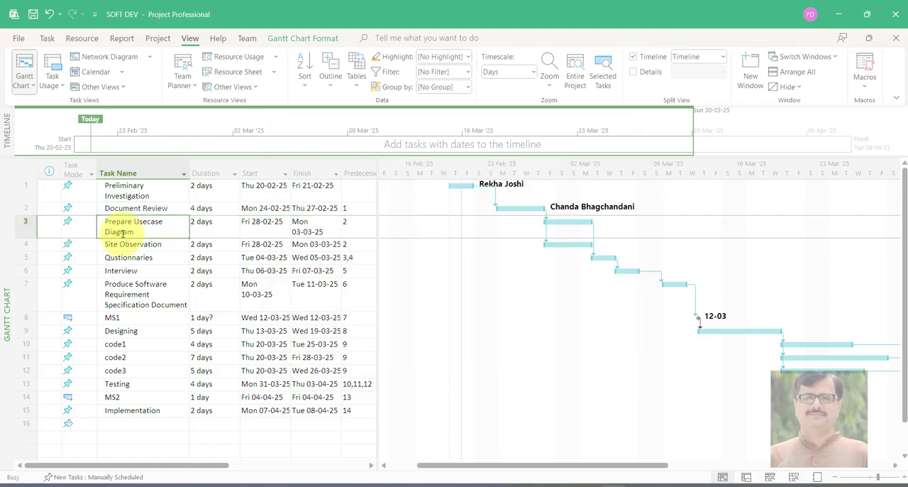
click(403, 200)
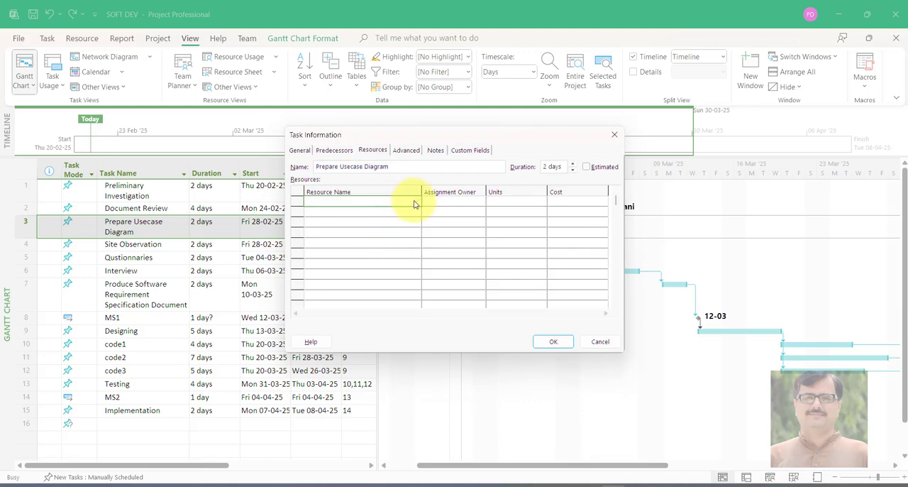
click(415, 204)
click(399, 234)
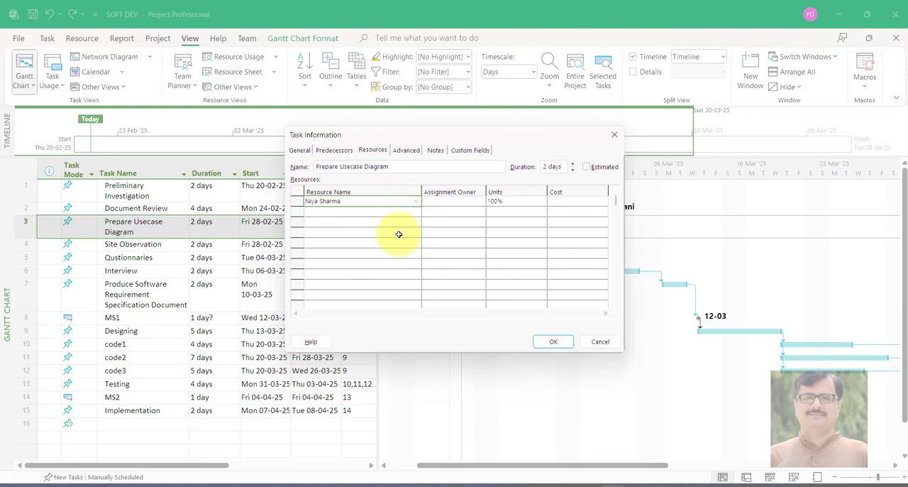
click(557, 342)
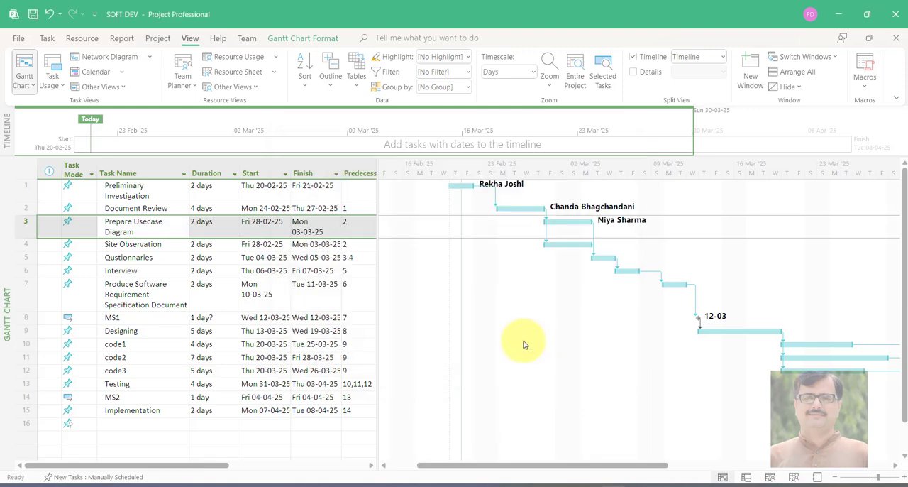
Assign the fourth resource in the alphabetical resource list to the Site Observation task
click(149, 248)
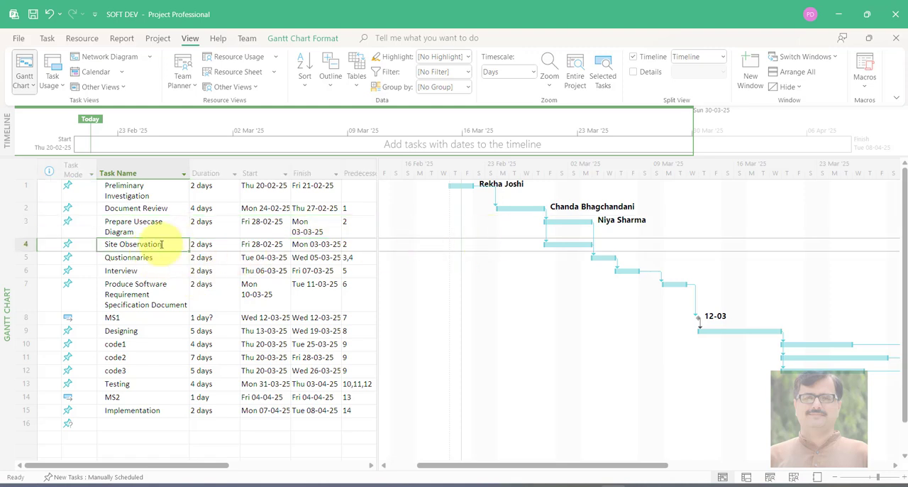
double_click(161, 243)
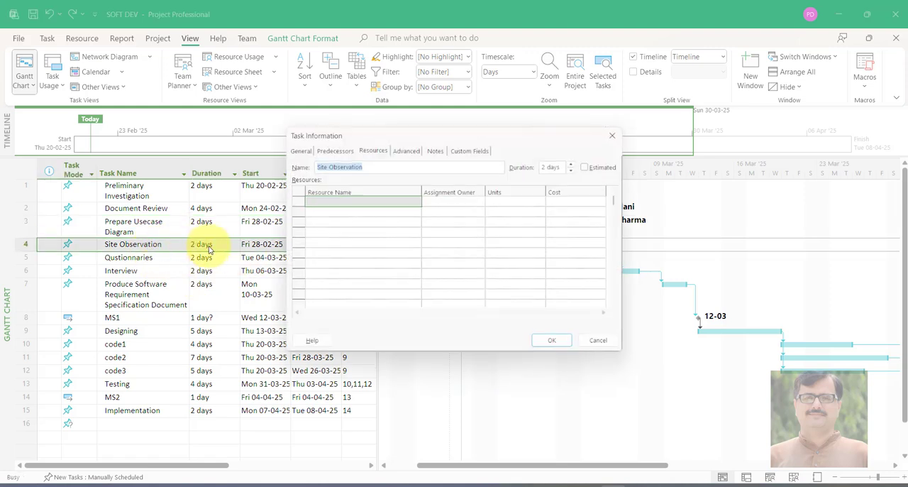
click(414, 203)
click(371, 228)
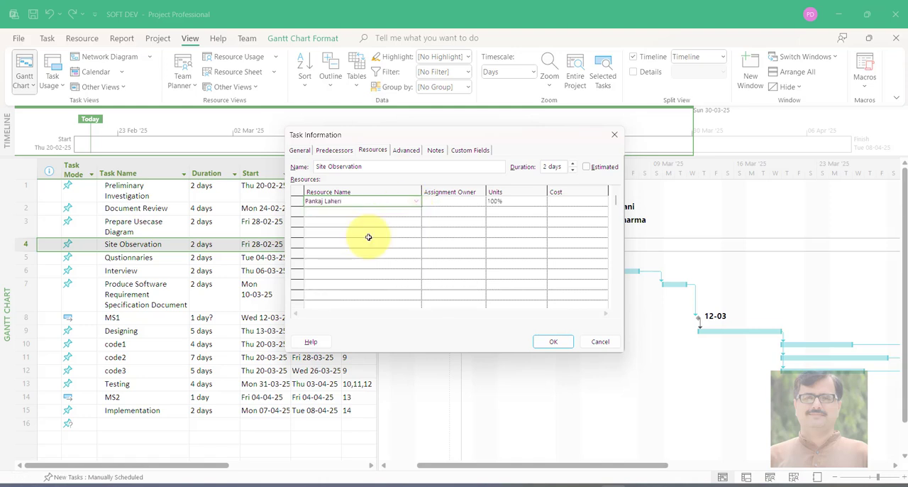
click(537, 341)
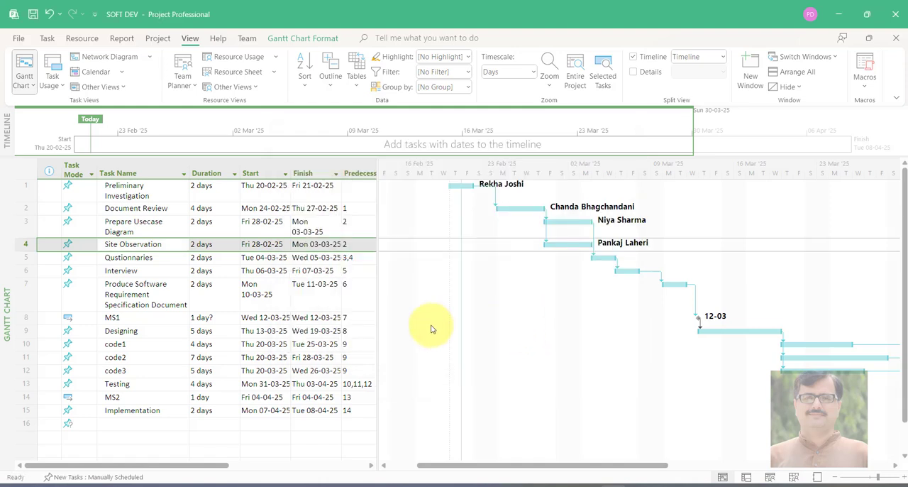
Assign the fifth resource in the alphabetical resource list to the Qustionnaries task
double_click(128, 256)
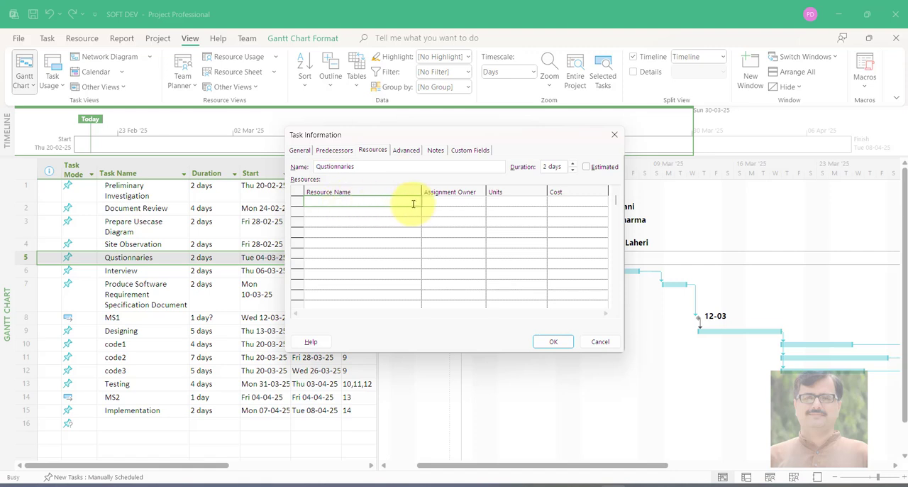
click(413, 204)
click(401, 253)
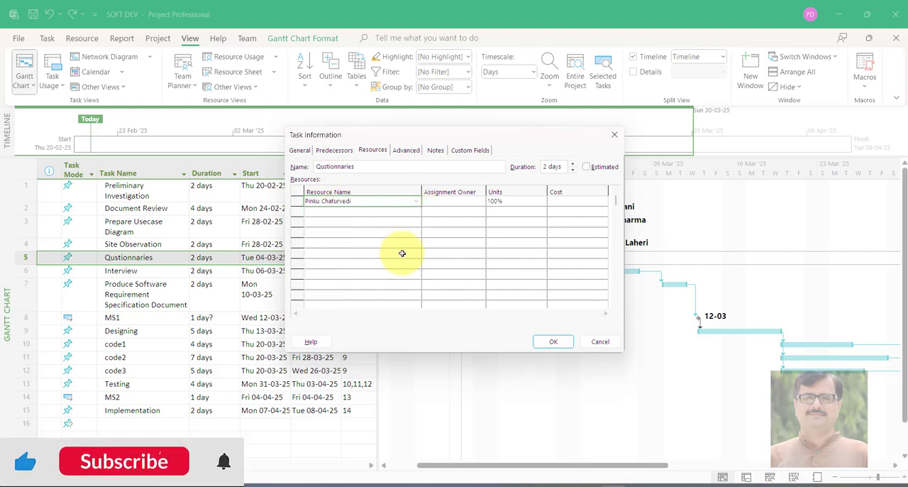
click(553, 341)
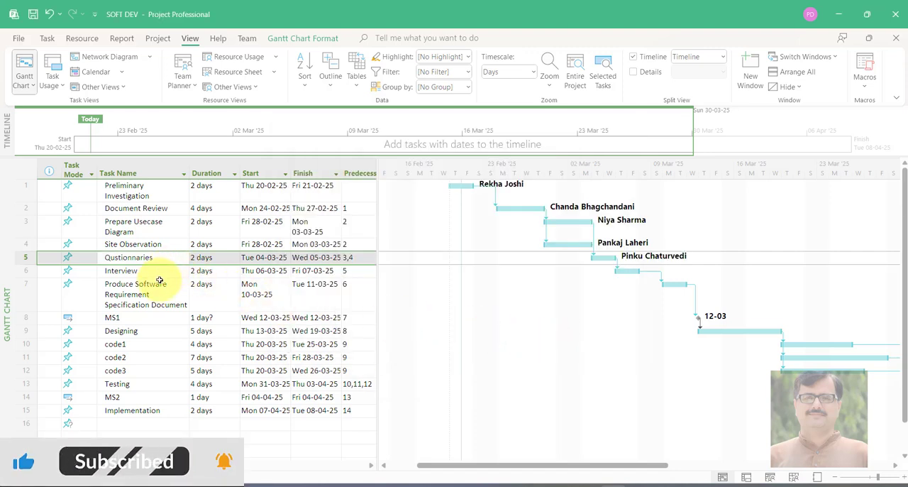
Assign the sixth resource in the alphabetical resource list to the Interview task
double_click(119, 271)
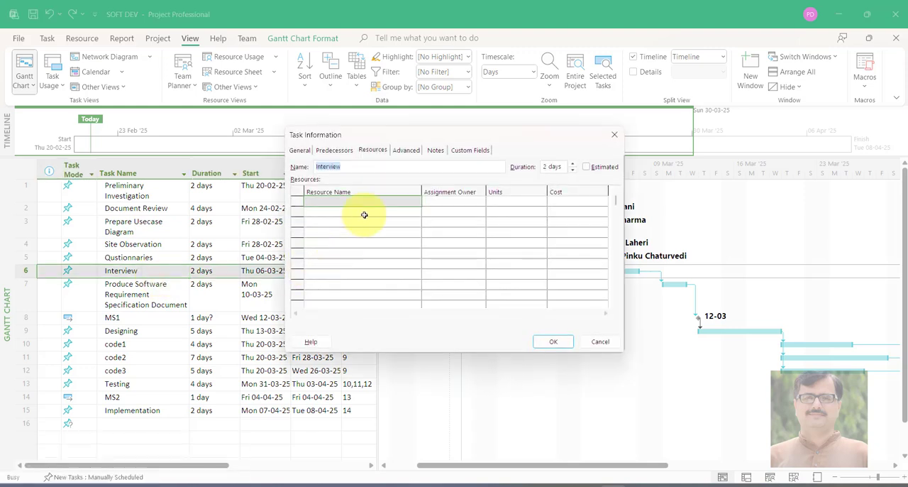
click(365, 207)
click(372, 203)
click(423, 202)
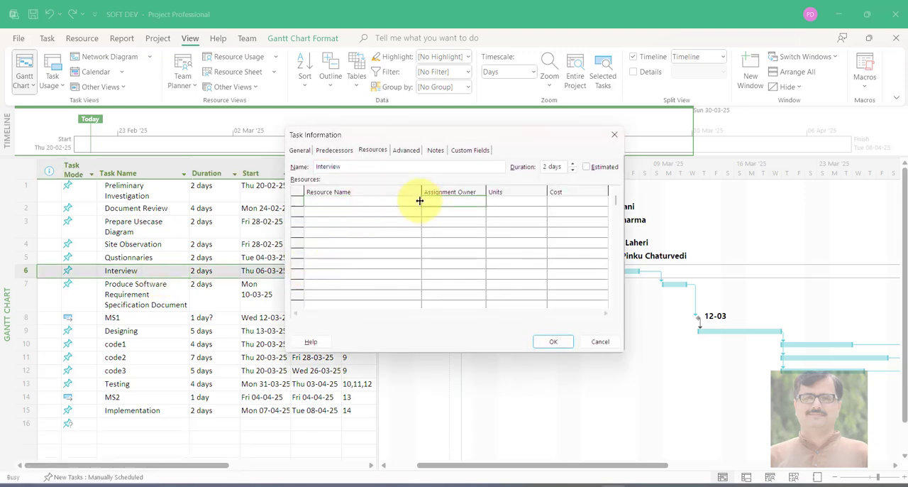
click(417, 201)
click(417, 200)
click(383, 257)
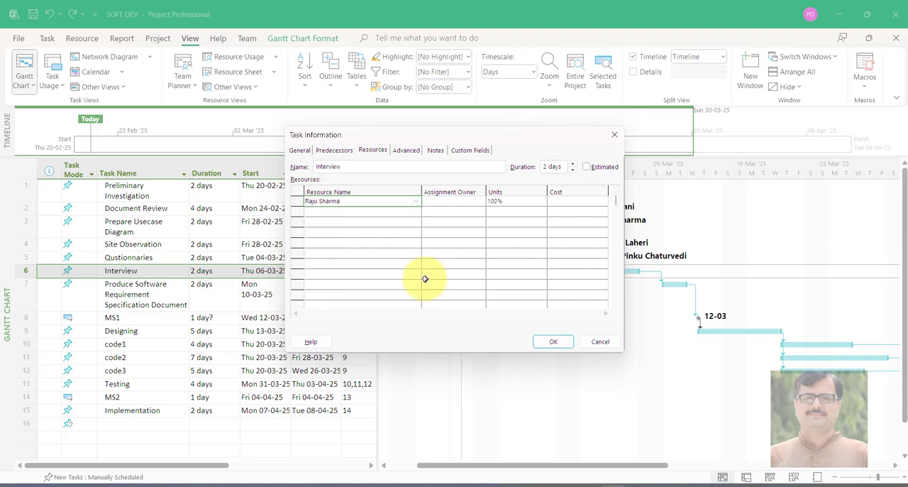
click(548, 341)
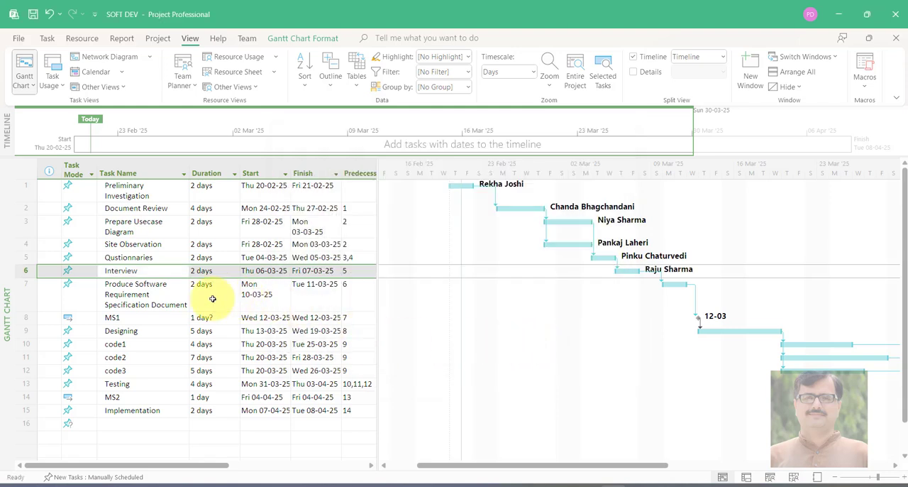
Assign the eighth resource in the alphabetical resource list to the Produce Software Requirement Specification Document task
double_click(175, 293)
click(418, 200)
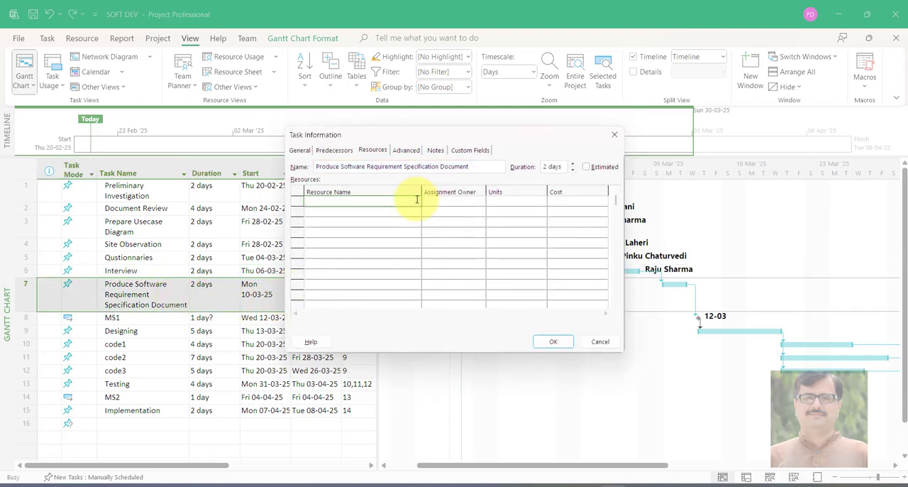
click(417, 200)
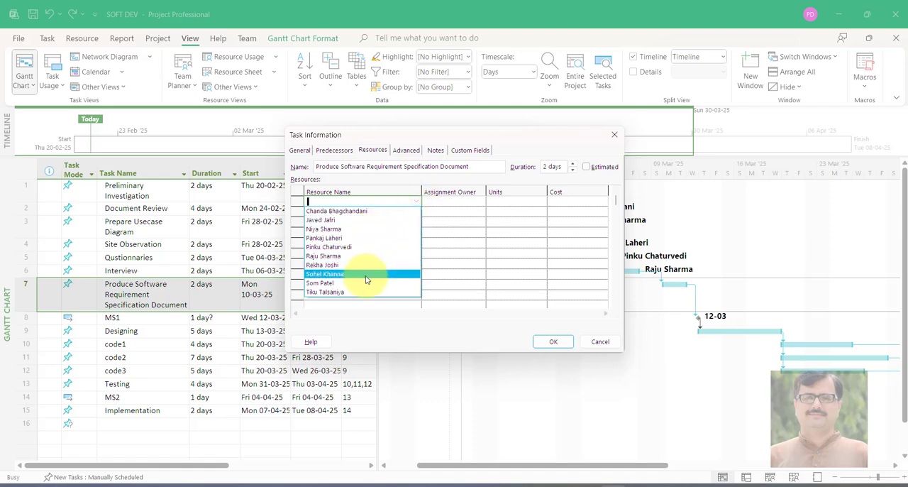
click(366, 279)
click(541, 341)
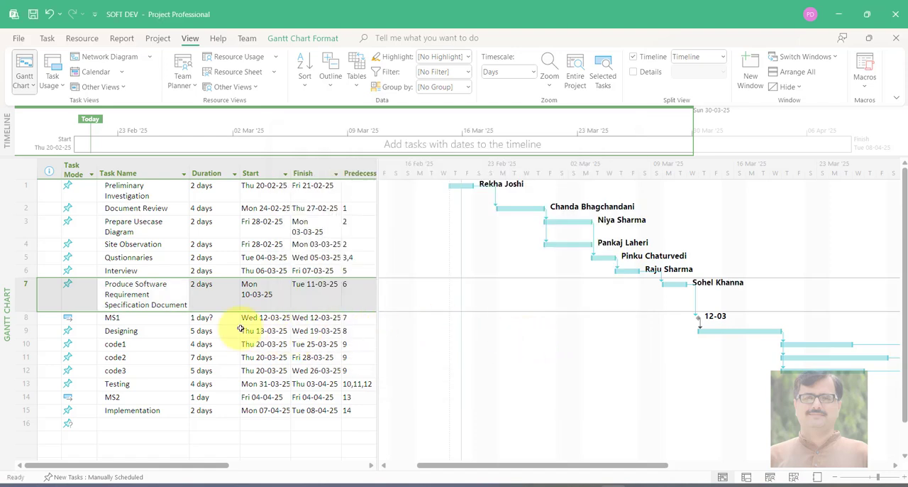
Assign the tenth and last resource in the alphabetical resource list to the MS1 milestone
double_click(144, 319)
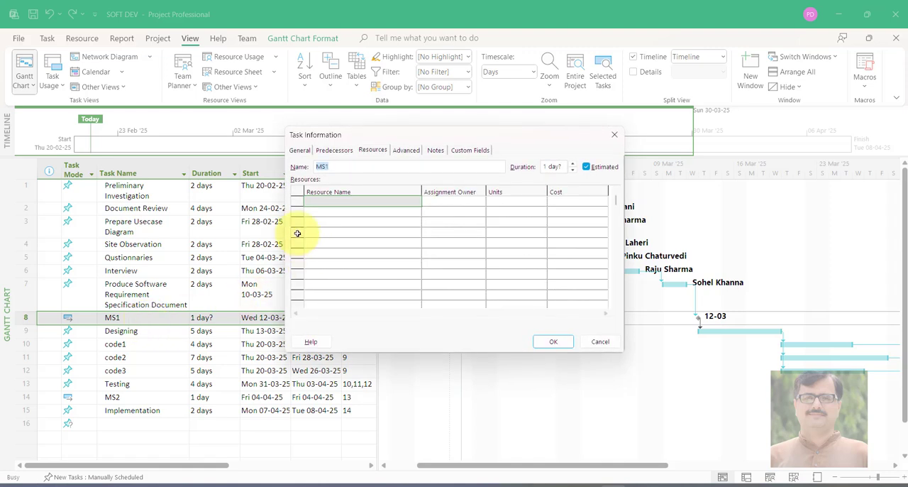
click(341, 202)
click(413, 205)
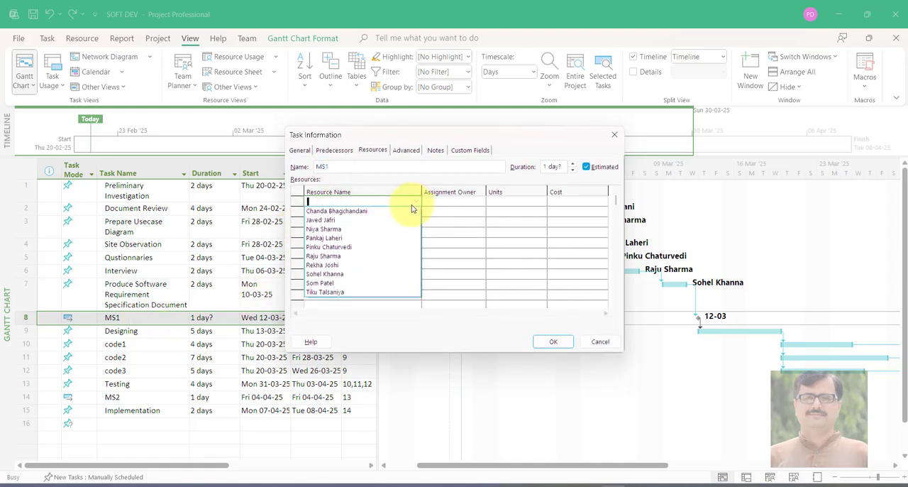
click(355, 292)
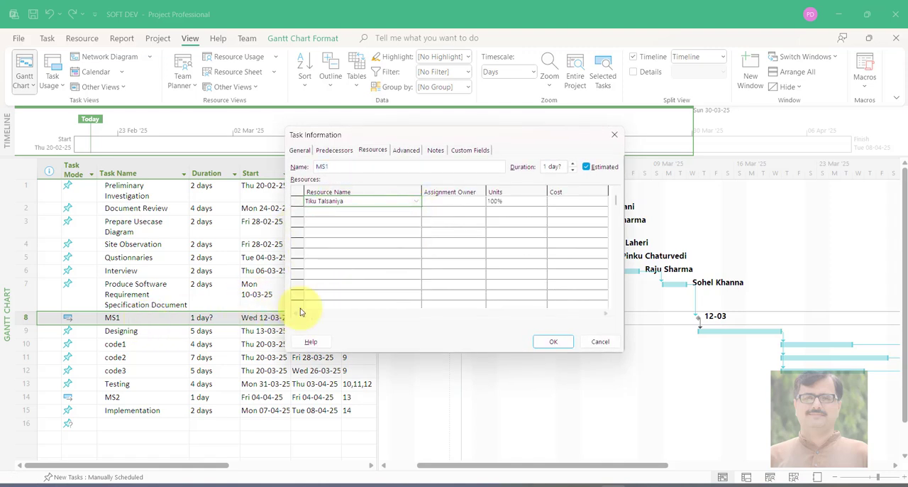
click(552, 342)
Assign the ninth resource in the alphabetical resource list to the Designing task
click(157, 330)
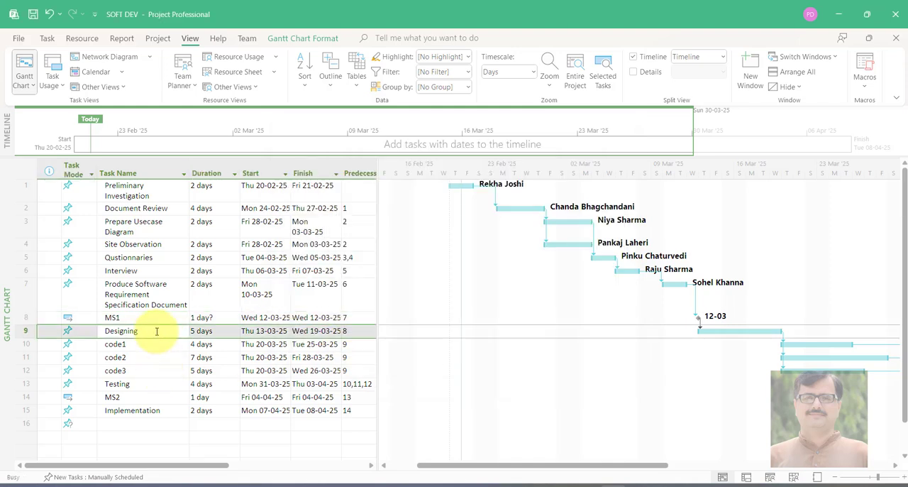
double_click(157, 331)
click(361, 202)
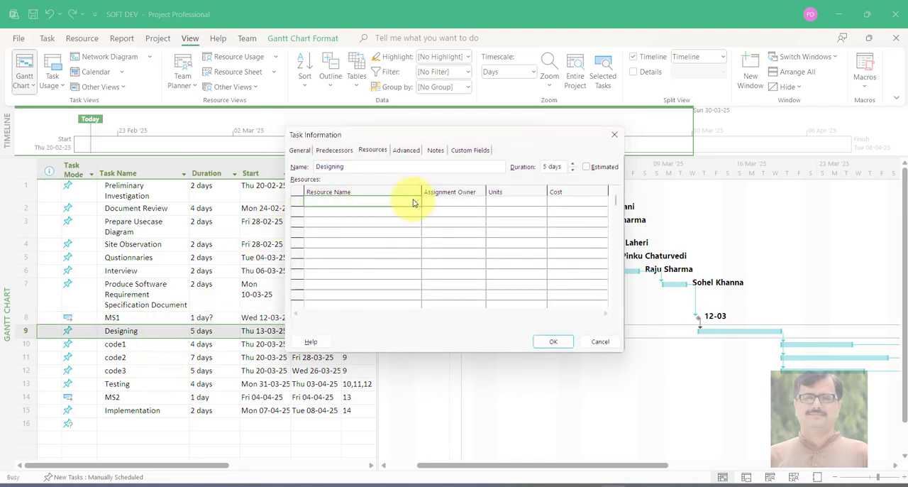
click(415, 203)
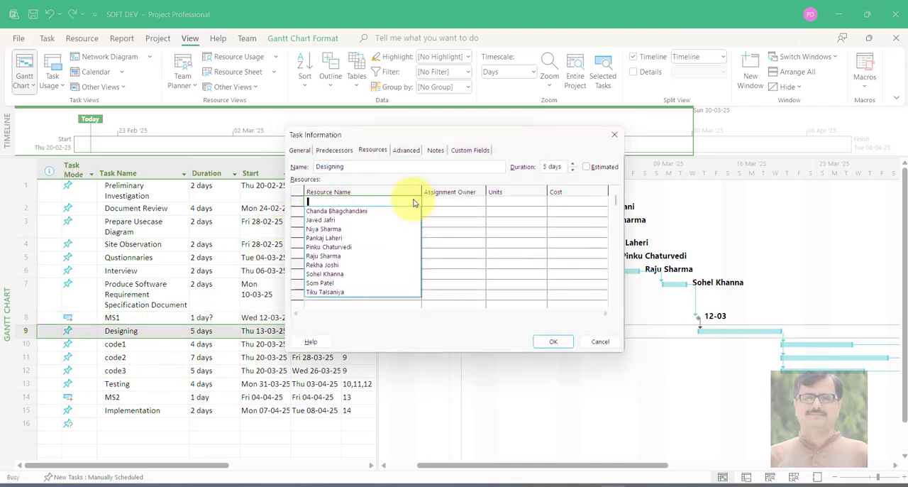
click(387, 282)
click(550, 342)
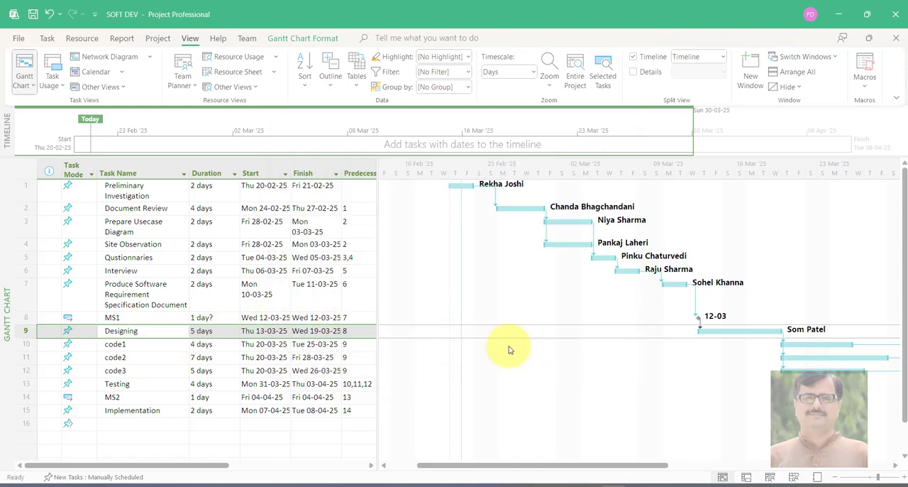
Assign the first, second and third resources in the alphabetical resource list to the code1 task
scroll(543, 381, down, 3)
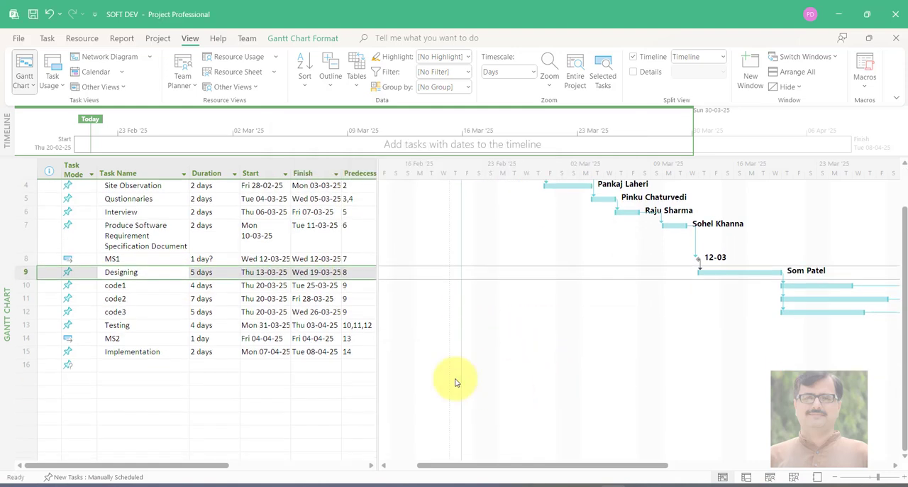
click(169, 285)
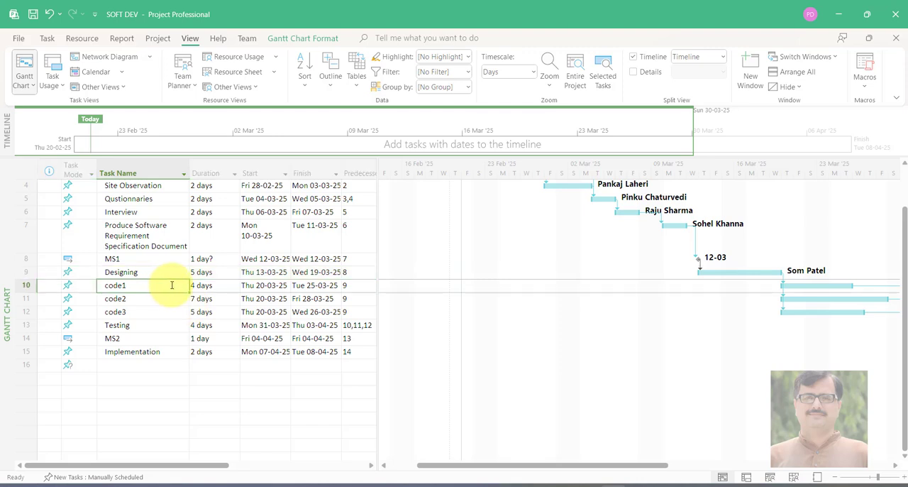
double_click(175, 285)
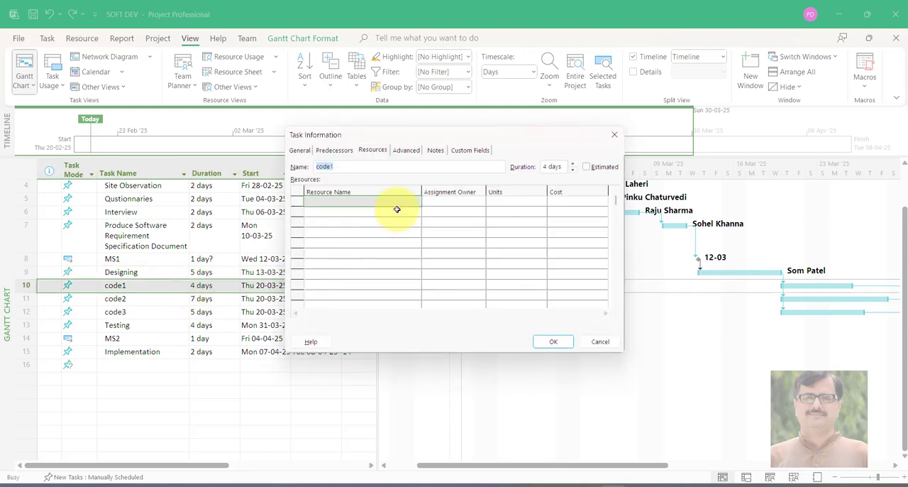
click(411, 201)
click(415, 202)
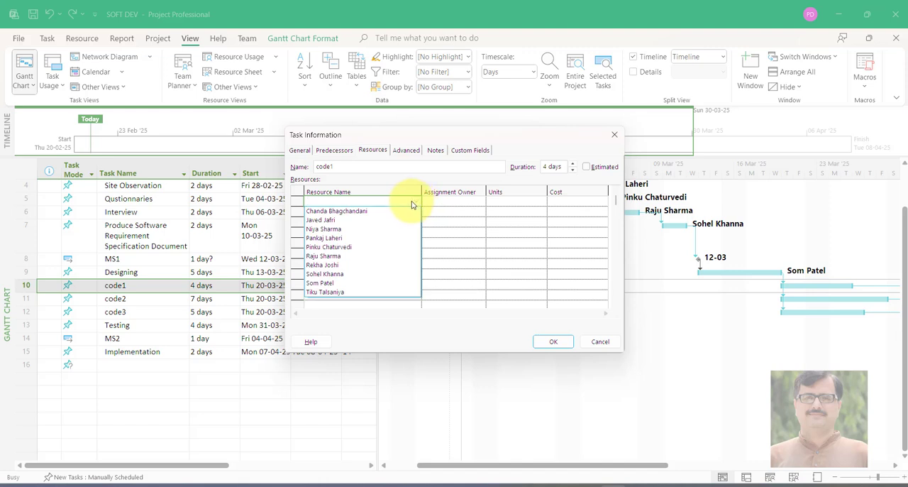
click(369, 212)
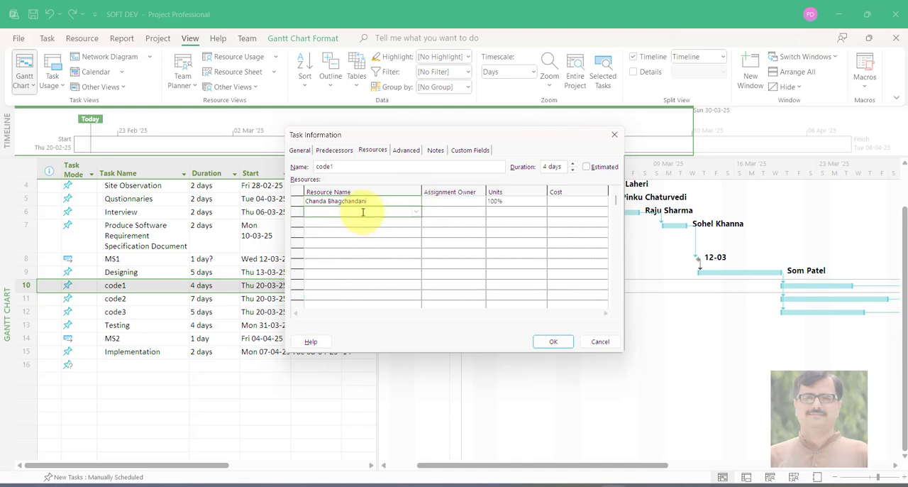
click(418, 212)
click(383, 230)
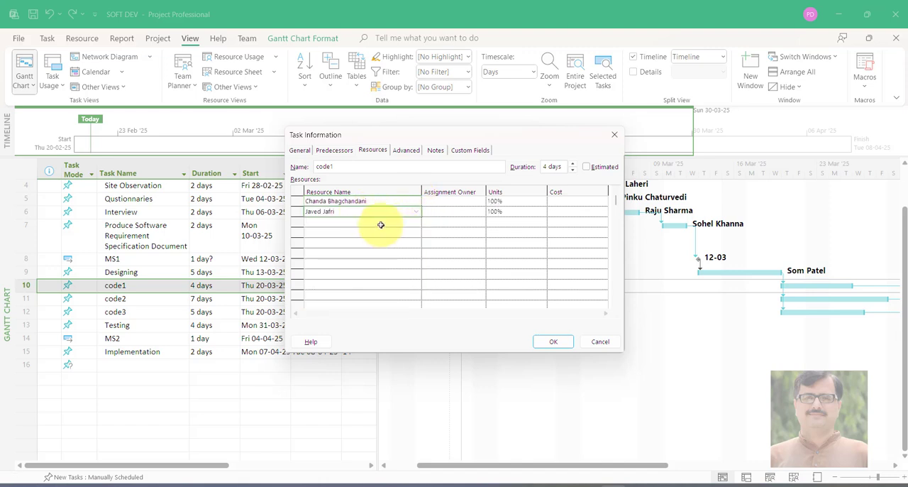
click(416, 224)
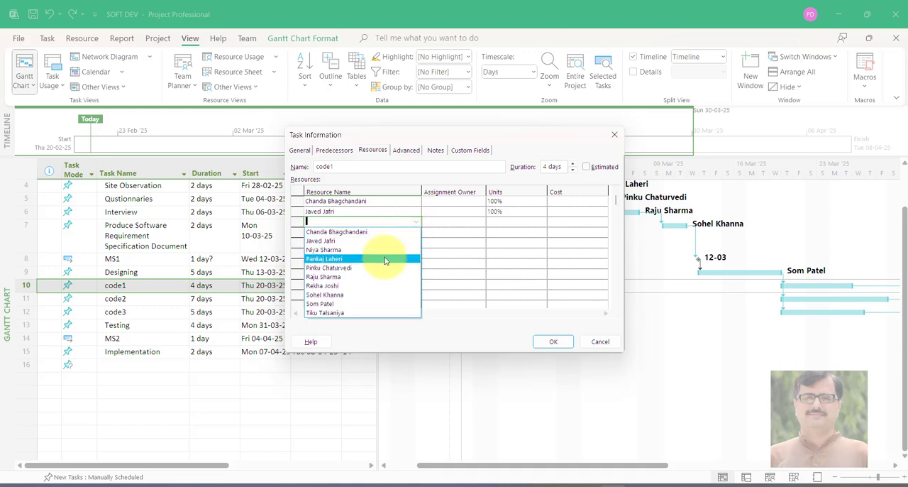
click(383, 257)
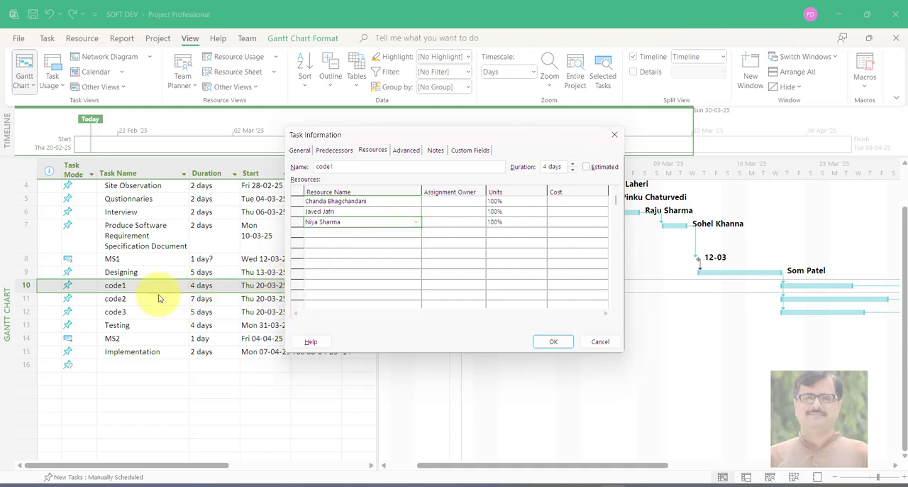
click(544, 342)
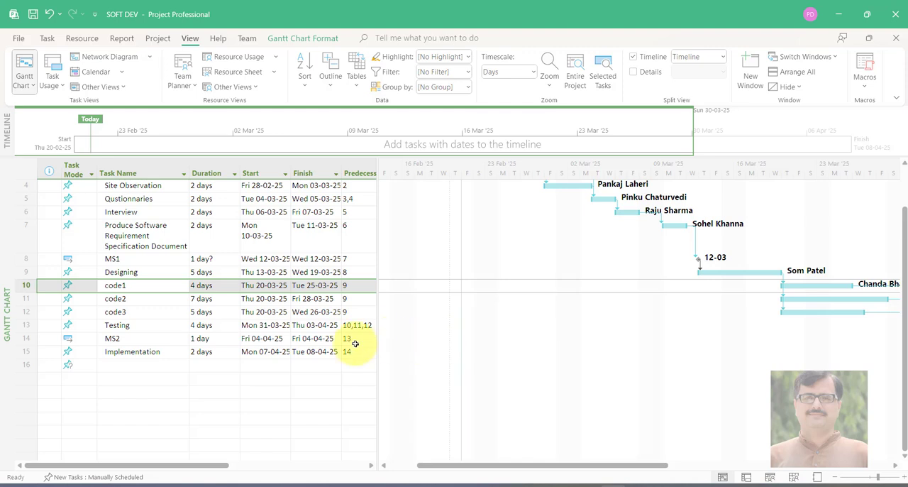
Assign the fourth, fifth and sixth resources in the alphabetical resource list to the code2 task
double_click(142, 298)
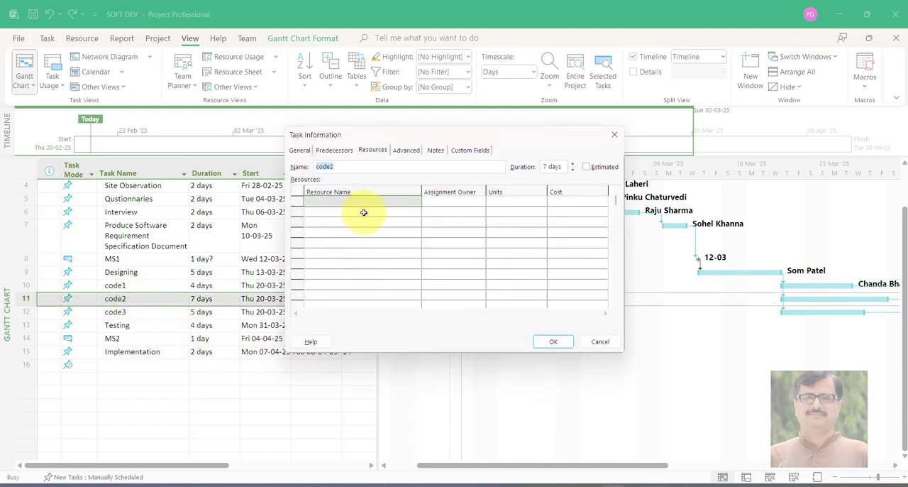
click(359, 201)
click(416, 201)
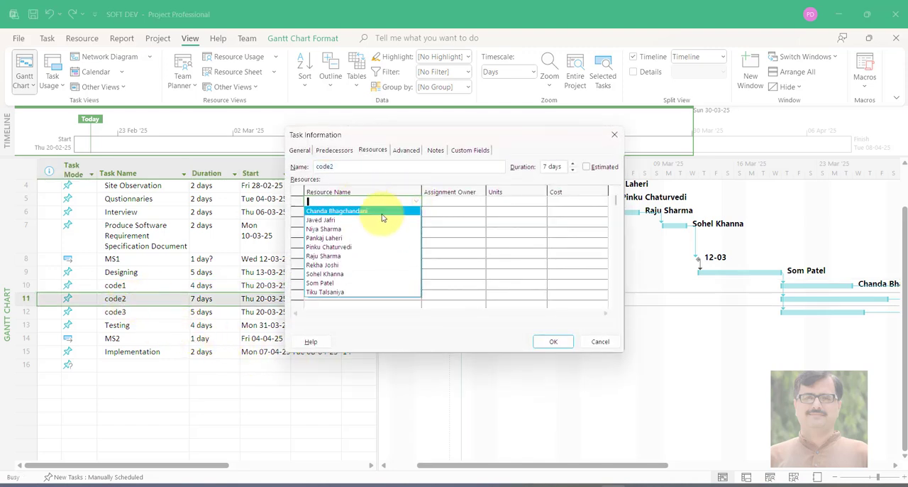
click(360, 238)
click(380, 212)
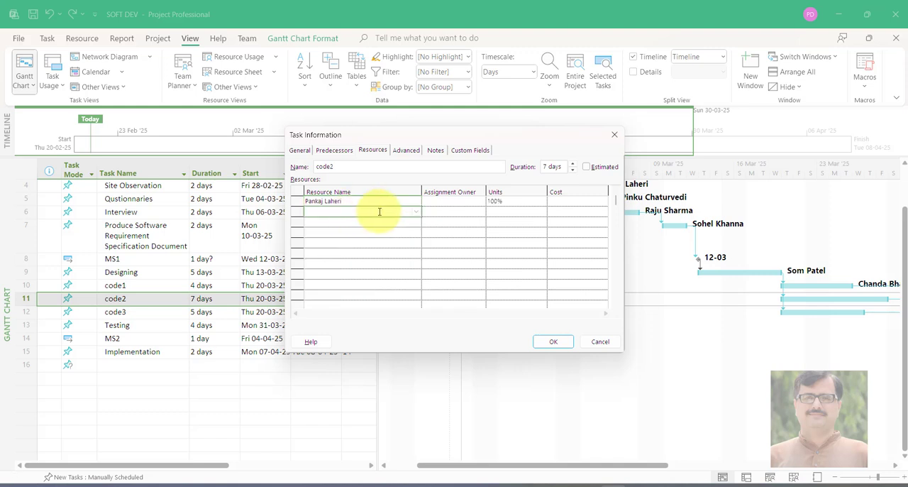
click(416, 212)
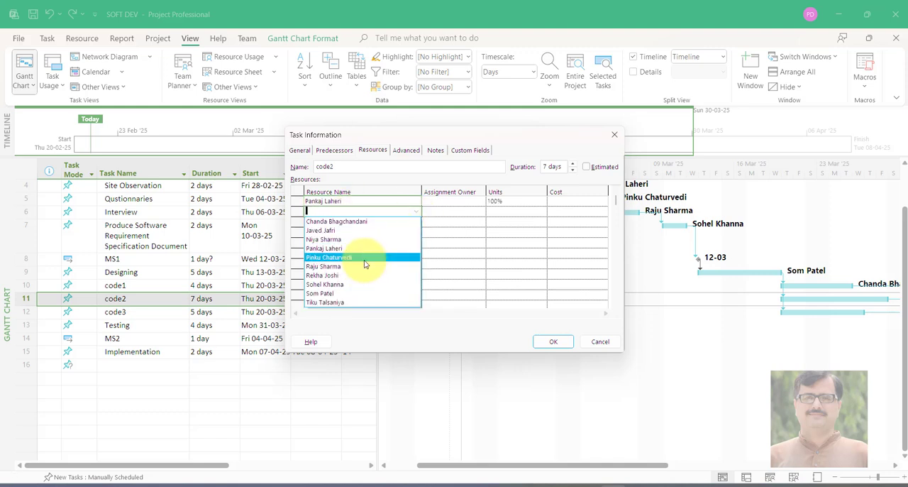
click(364, 259)
click(357, 222)
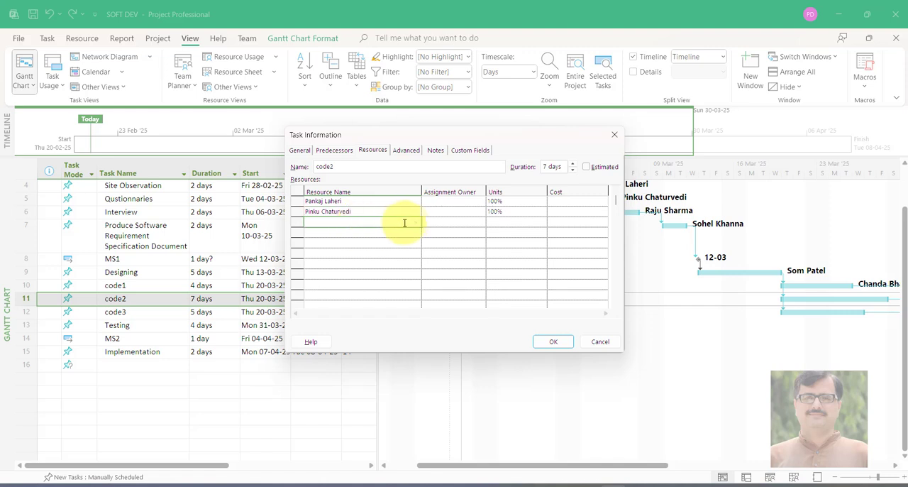
click(410, 222)
click(375, 276)
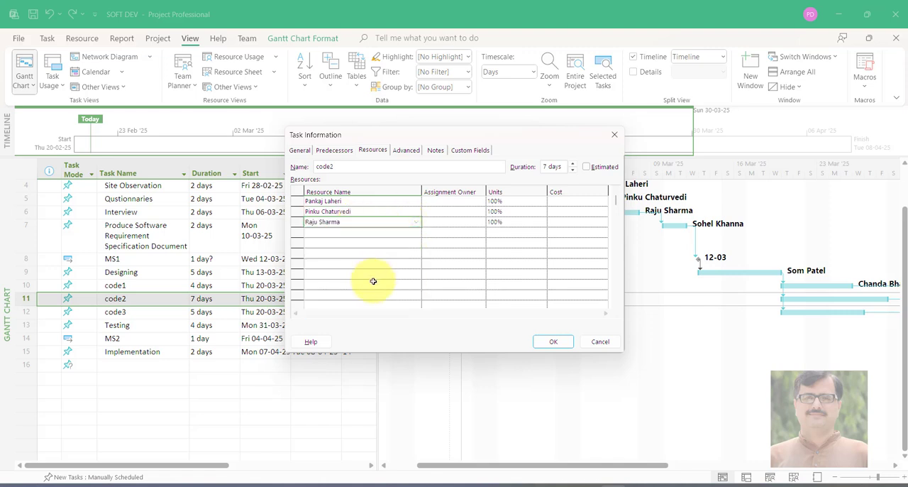
click(553, 342)
Assign the seventh, eighth and ninth resources in the alphabetical resource list to the code3 task
double_click(143, 313)
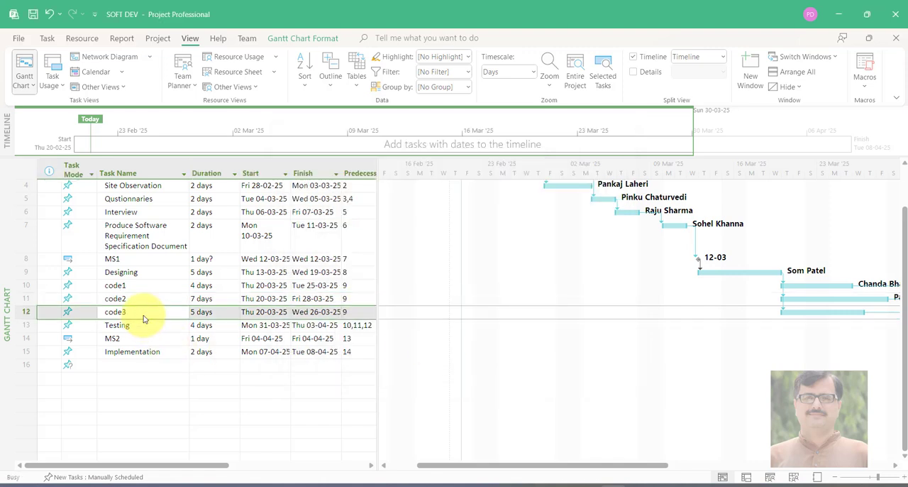
click(349, 199)
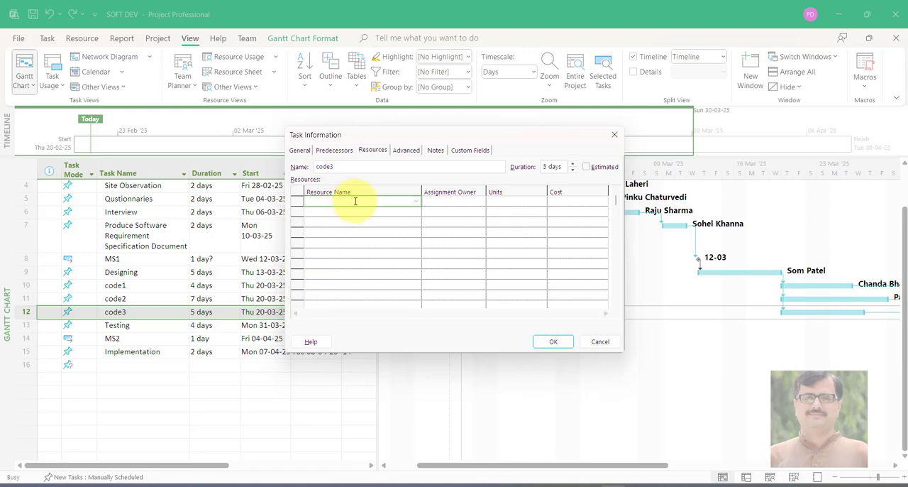
click(415, 204)
click(374, 265)
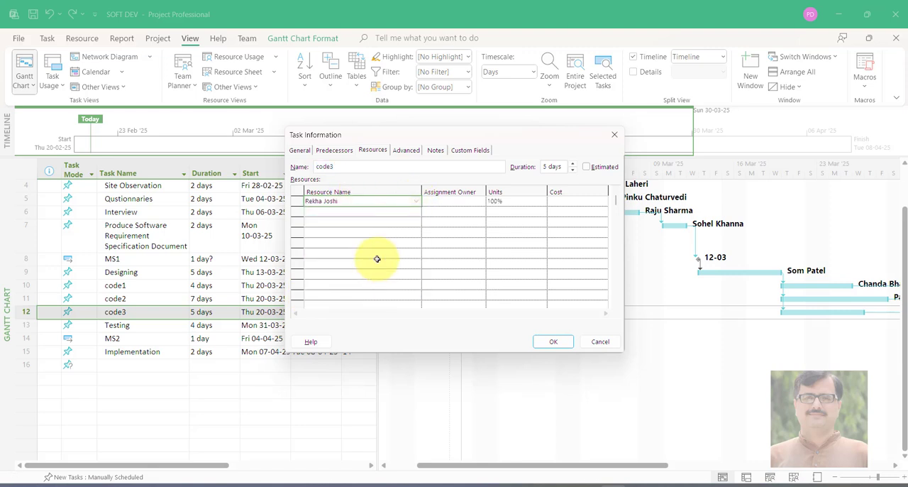
click(414, 212)
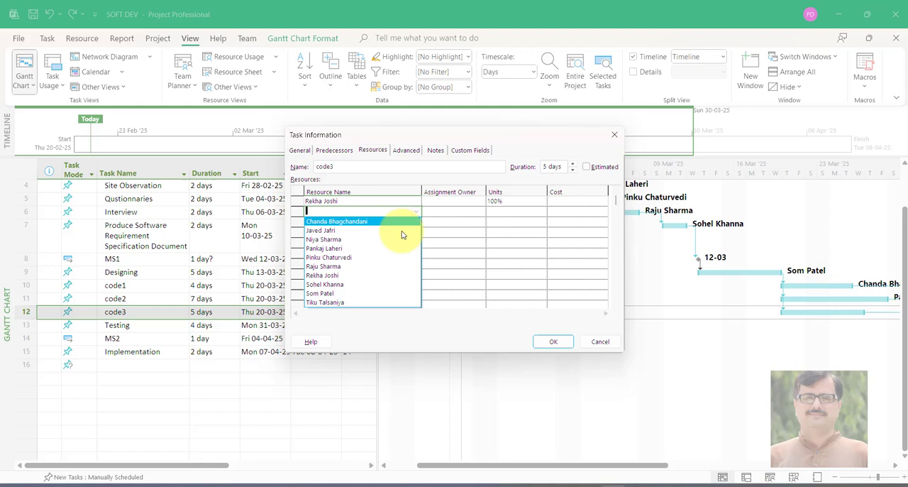
click(374, 285)
click(355, 222)
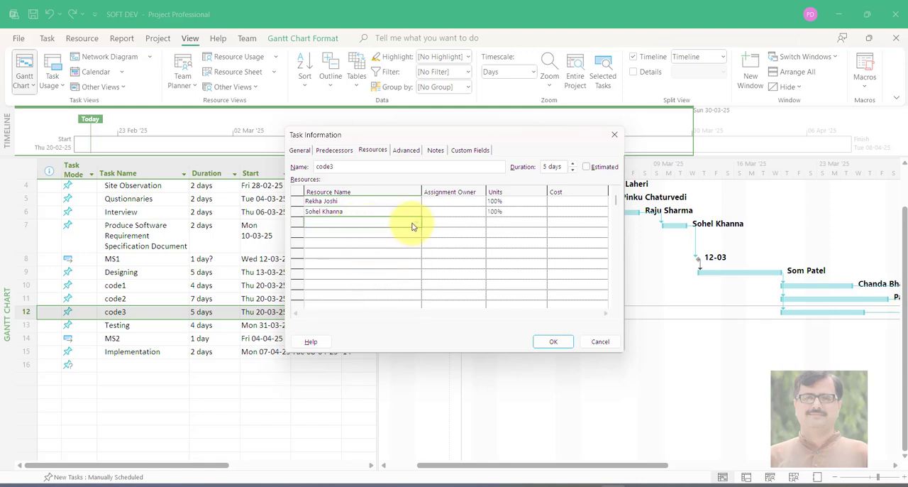
click(415, 222)
click(349, 303)
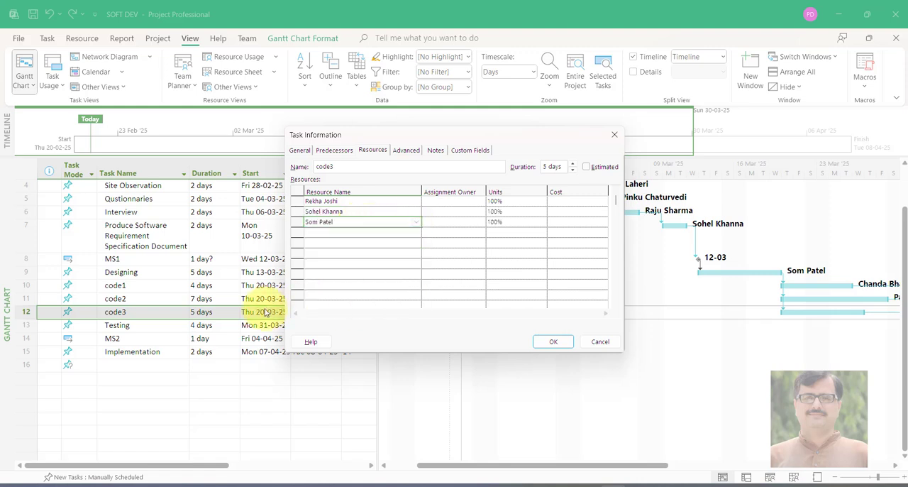
click(552, 342)
Assign the first resource in the alphabetical resource list to the Testing task
double_click(179, 325)
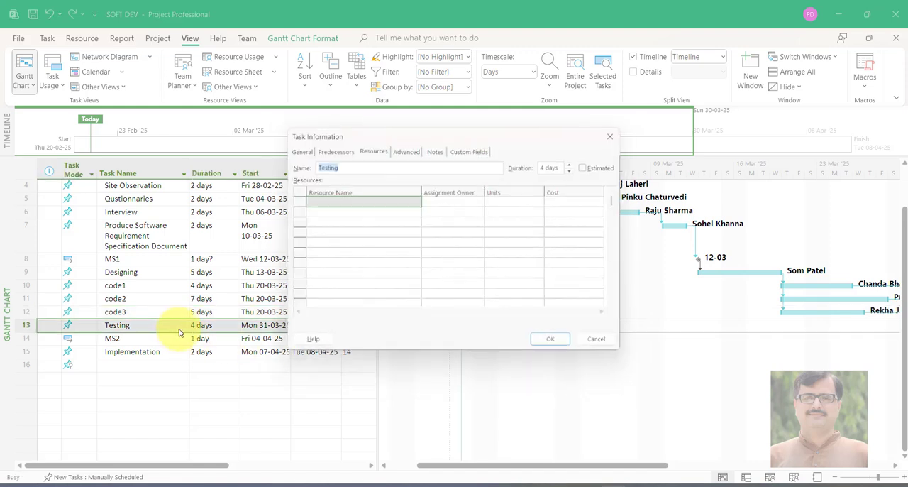
click(370, 201)
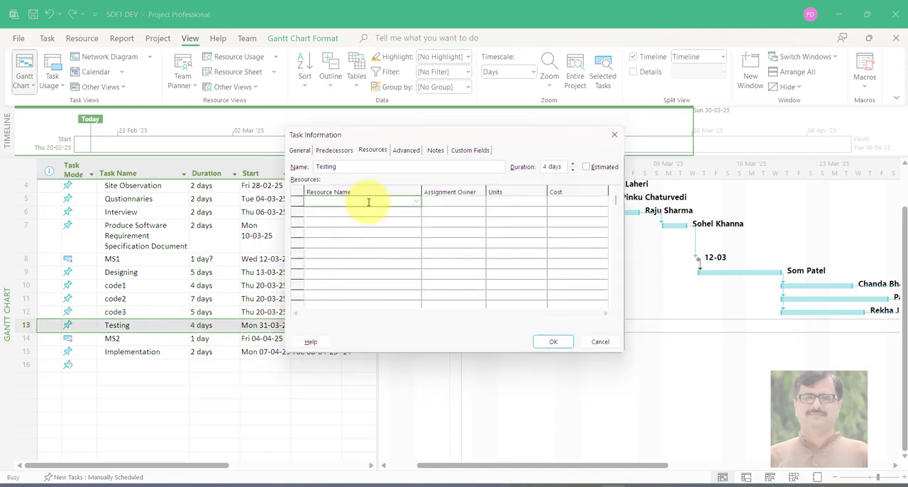
click(416, 203)
click(404, 211)
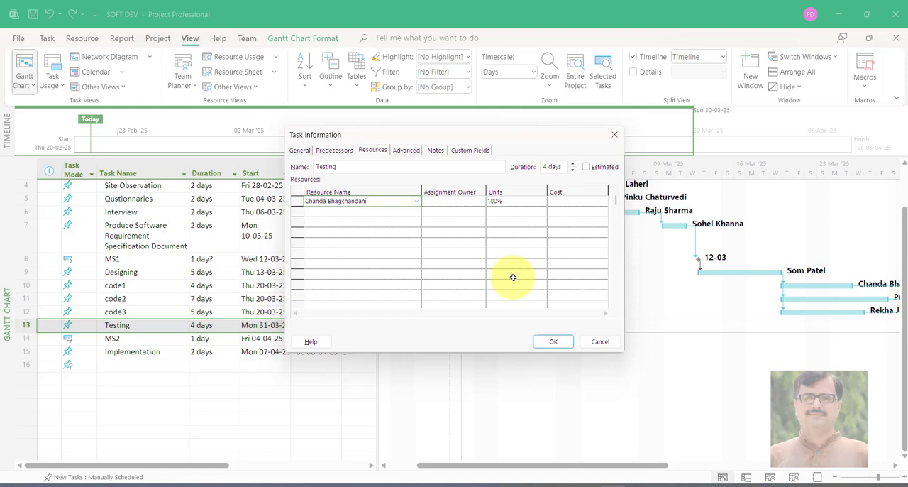
click(550, 341)
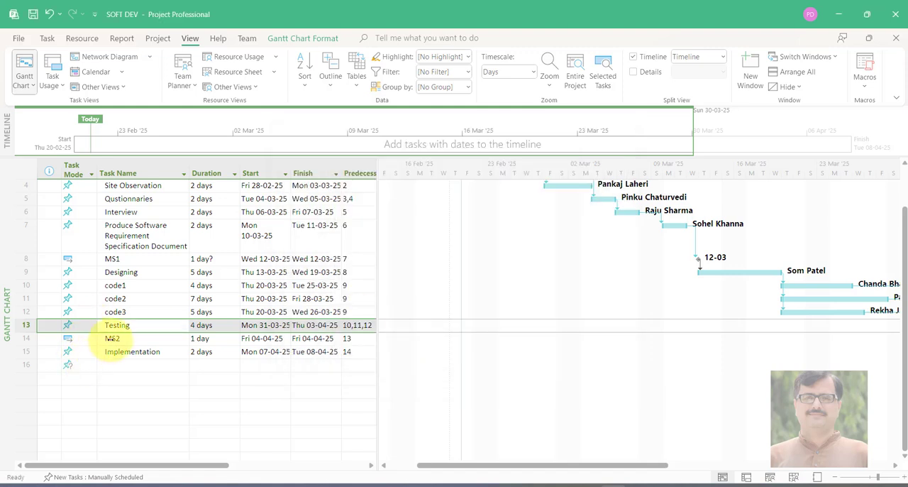
Assign the tenth and last resource in the alphabetical resource list to the MS2 milestone
double_click(111, 339)
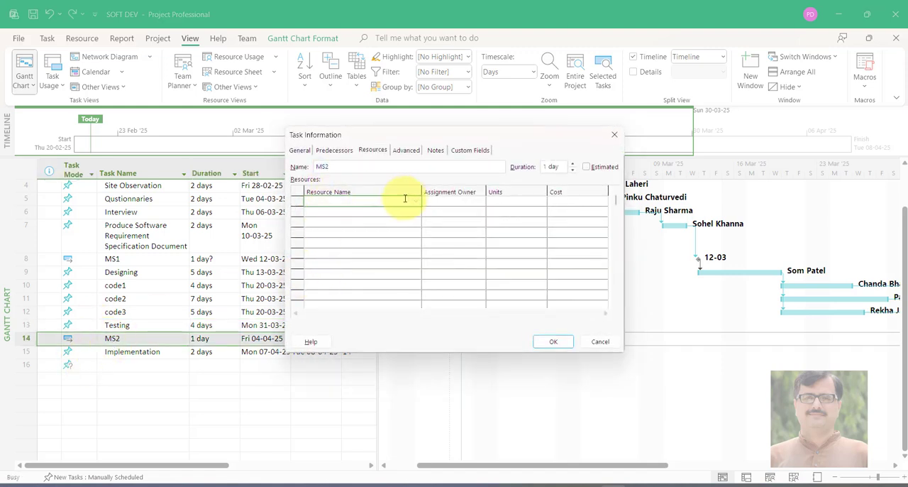
click(418, 201)
click(371, 290)
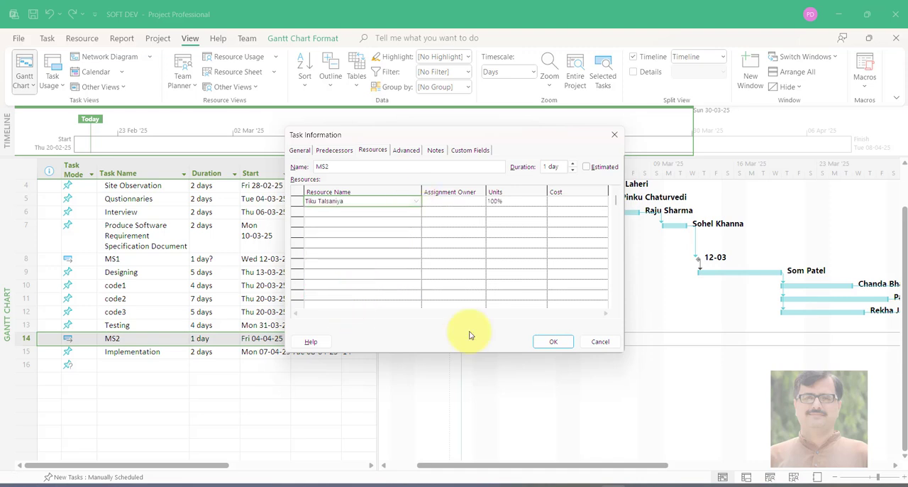
click(545, 342)
Assign the tenth and last resource in the alphabetical resource list to the Implementation task
double_click(139, 351)
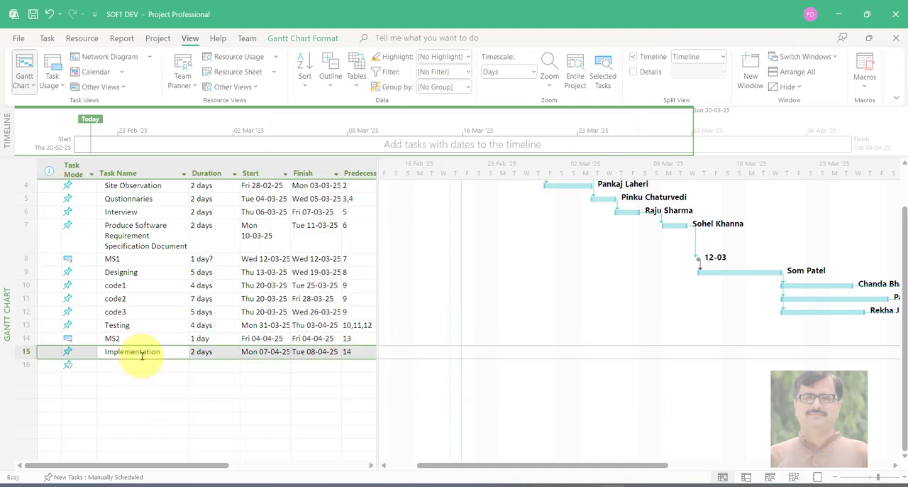
click(339, 201)
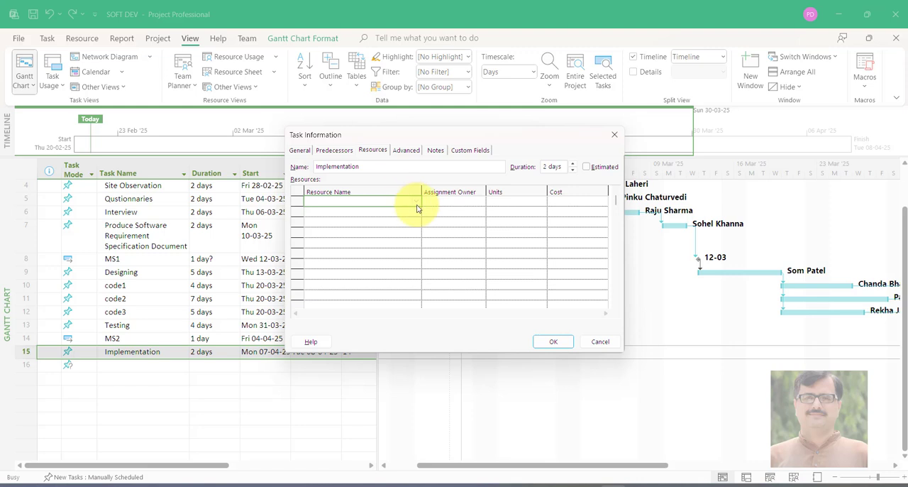
click(417, 201)
click(371, 292)
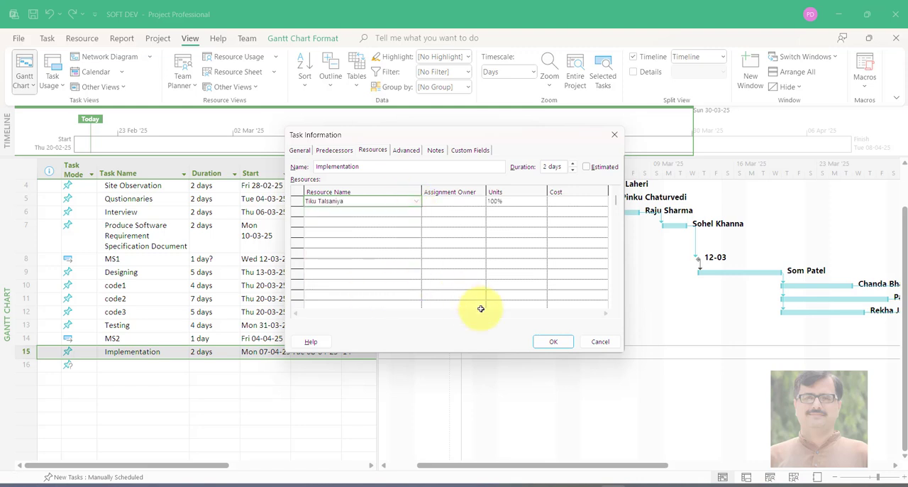
click(546, 342)
Examine the Gantt bars and resource labels of the later tasks, especially the parallel code1 and code2 tasks
drag(574, 465, 659, 314)
click(667, 287)
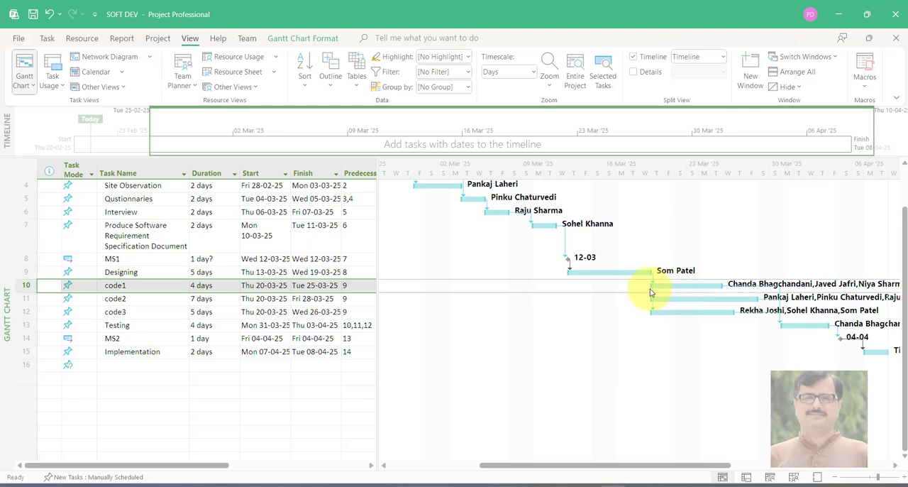
click(662, 298)
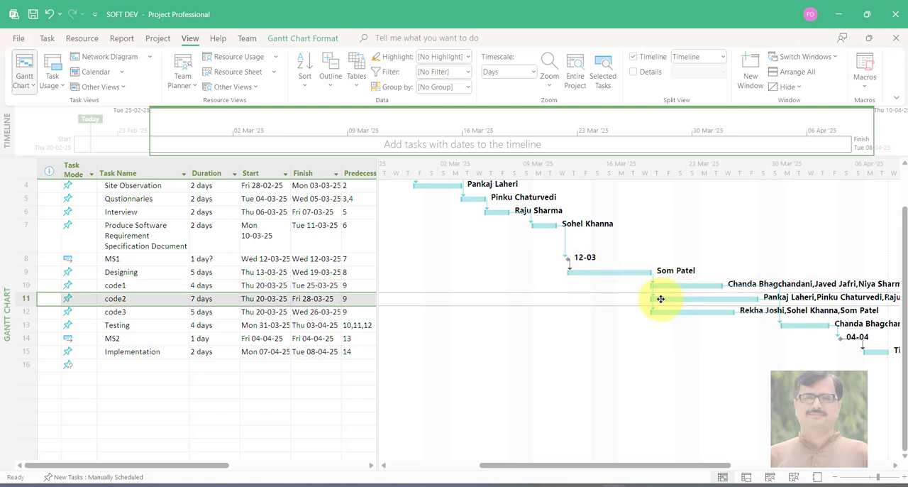
double_click(661, 299)
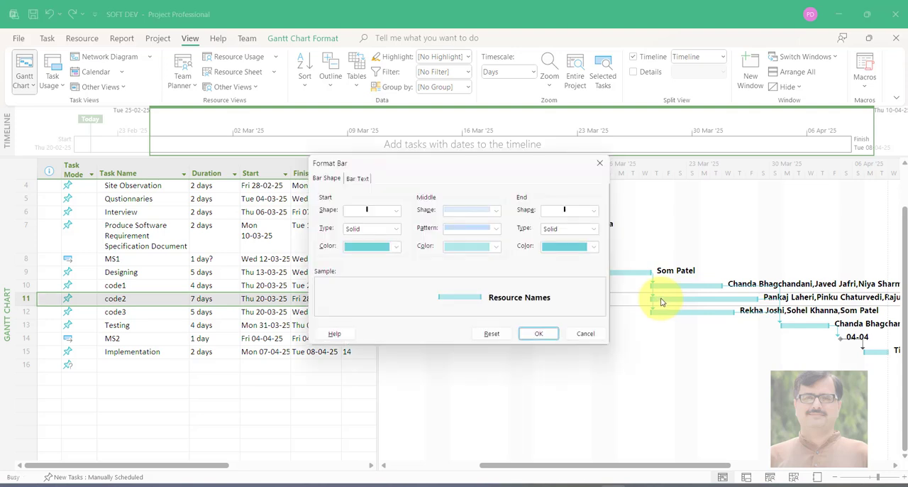
click(584, 334)
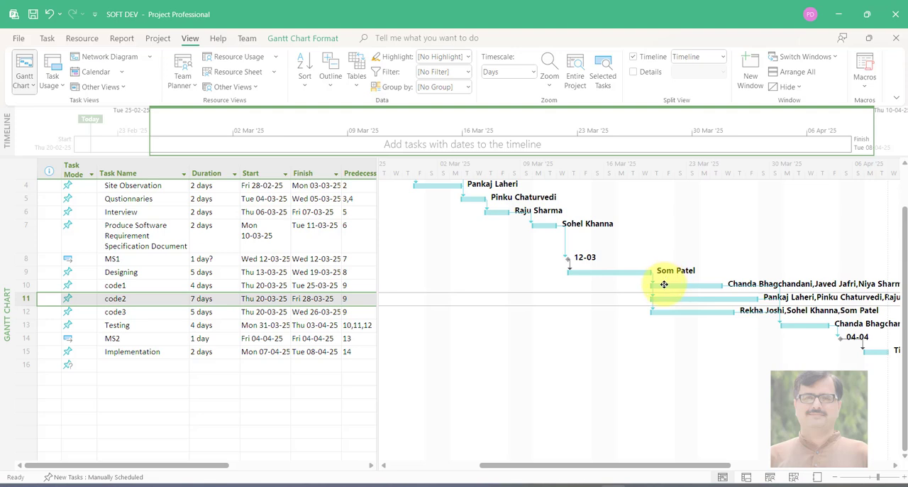
mouse_move(665, 287)
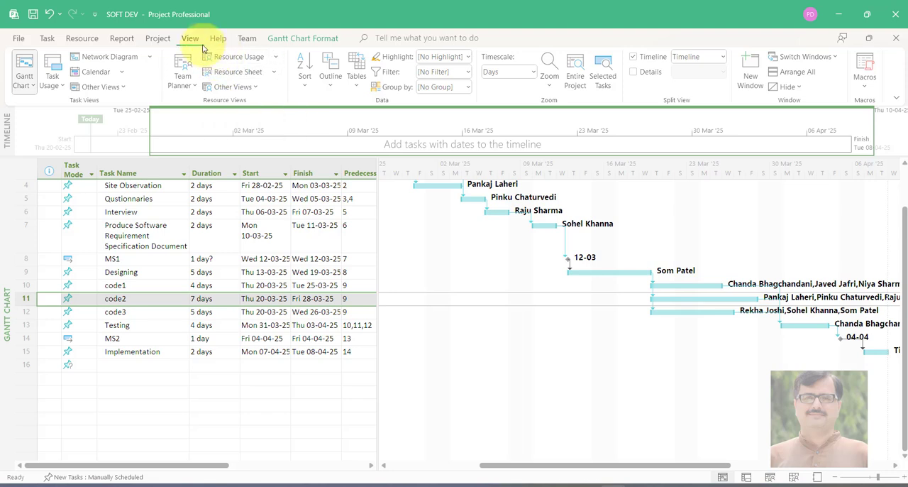
Show the project in the monthly Calendar view and review the task bars scheduled from February to April 2025
click(125, 73)
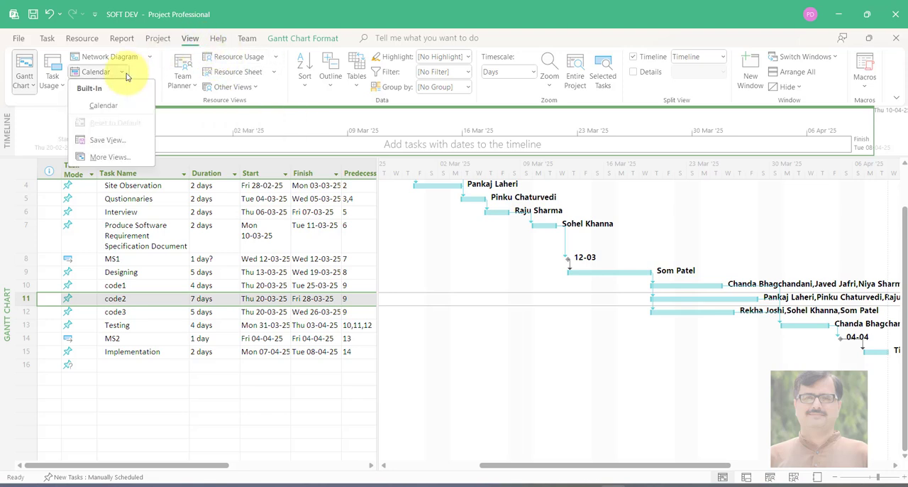
click(117, 107)
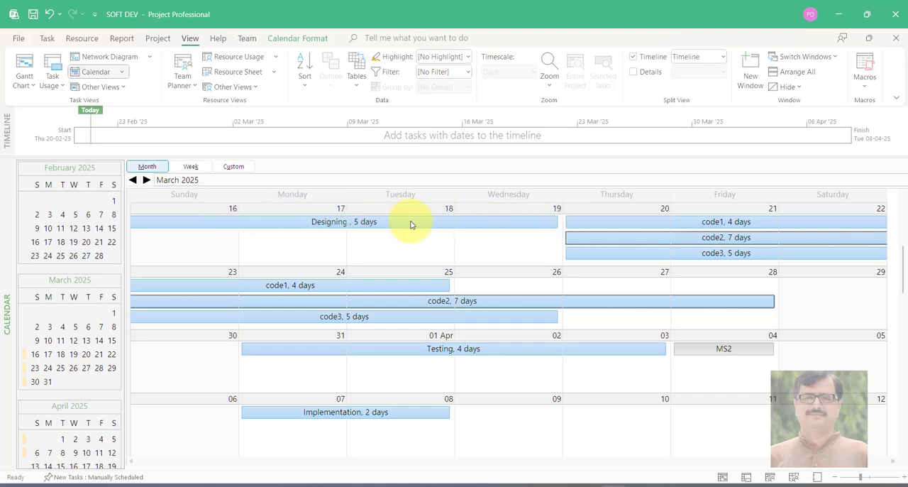
scroll(522, 273, up, 4)
scroll(523, 276, up, 3)
scroll(539, 284, down, 3)
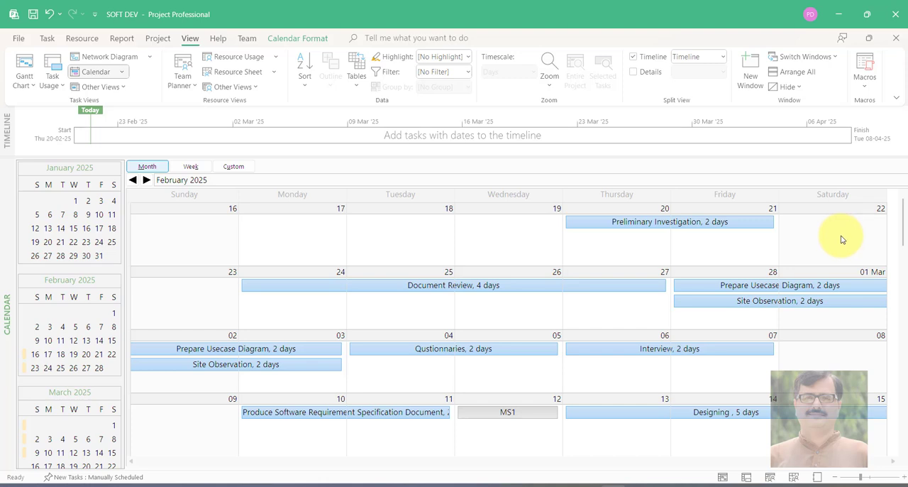
click(321, 37)
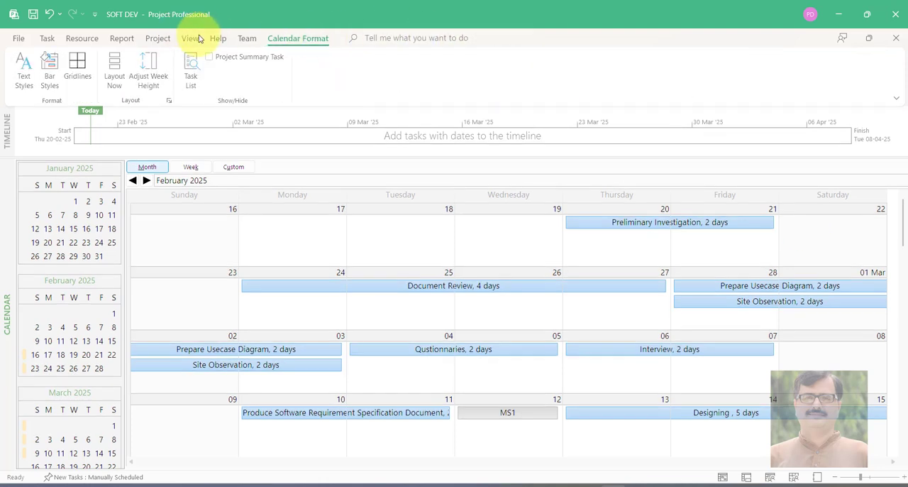
click(157, 38)
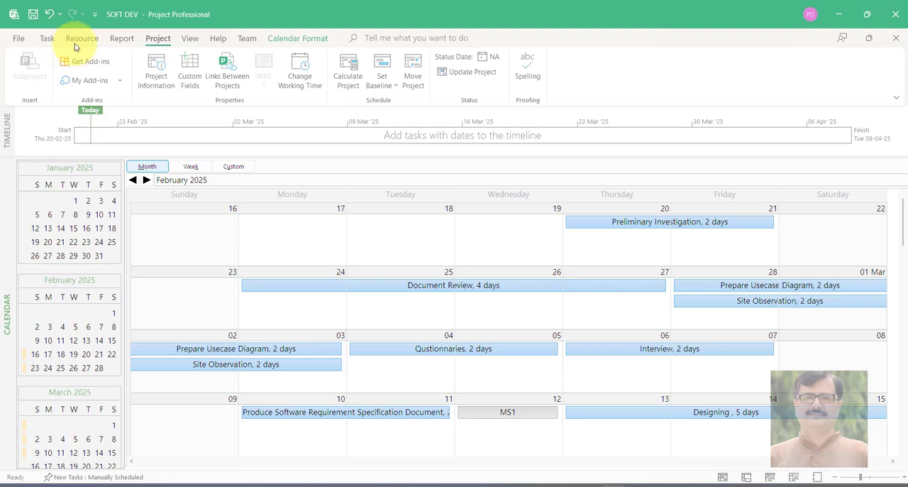
Return to the Gantt Chart view and show the bars from the project's start, beginning with Preliminary Investigation
click(189, 39)
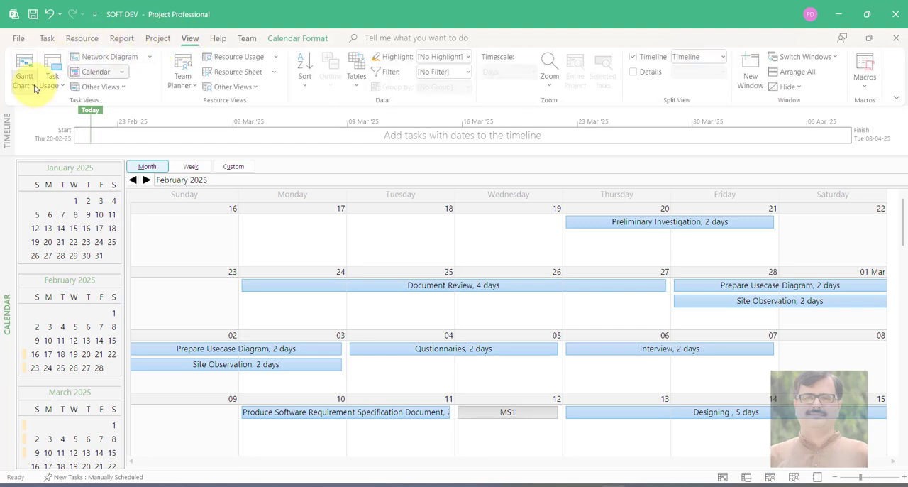
click(33, 86)
click(48, 124)
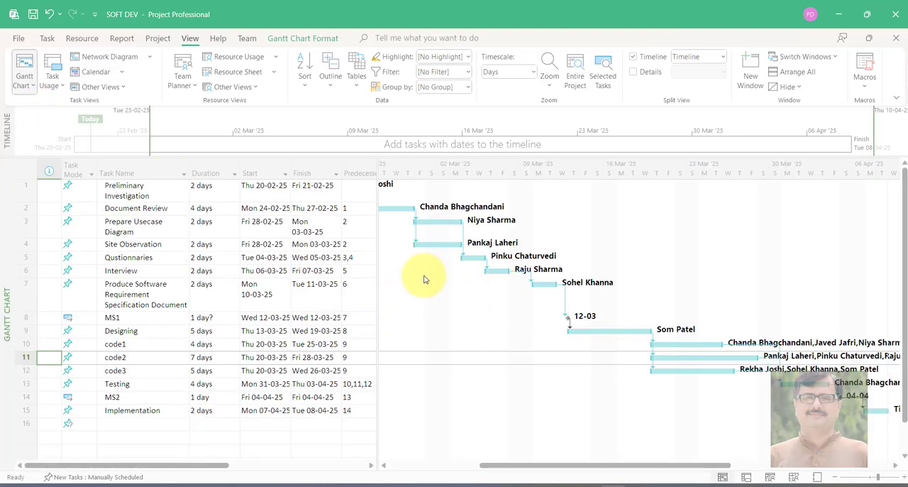
drag(551, 466, 506, 454)
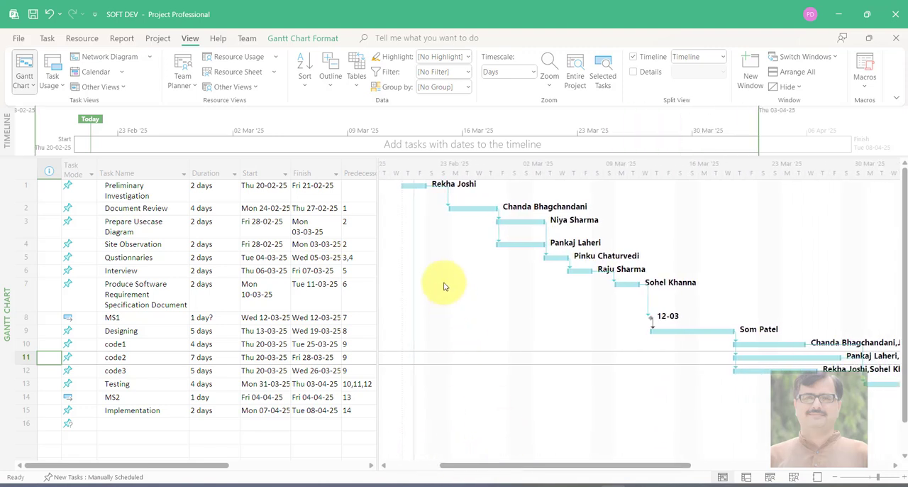
Mark the Preliminary Investigation task as 100% complete
click(413, 186)
mouse_move(413, 186)
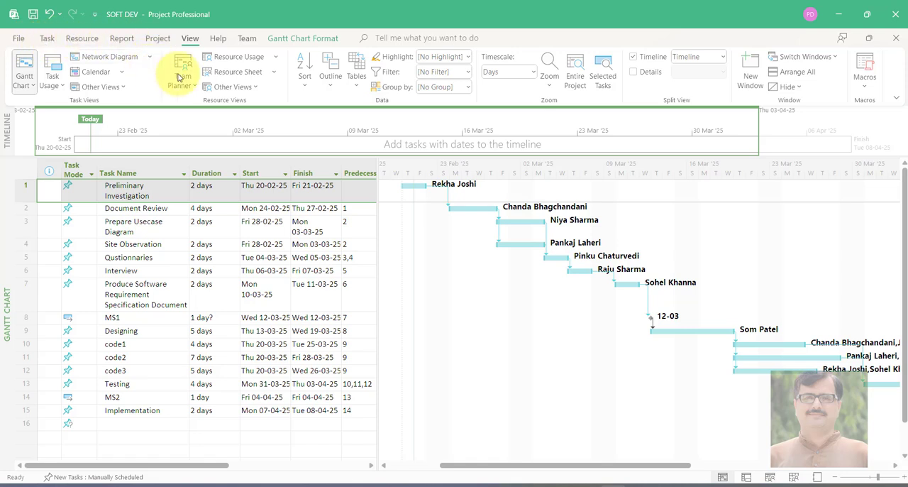
click(158, 38)
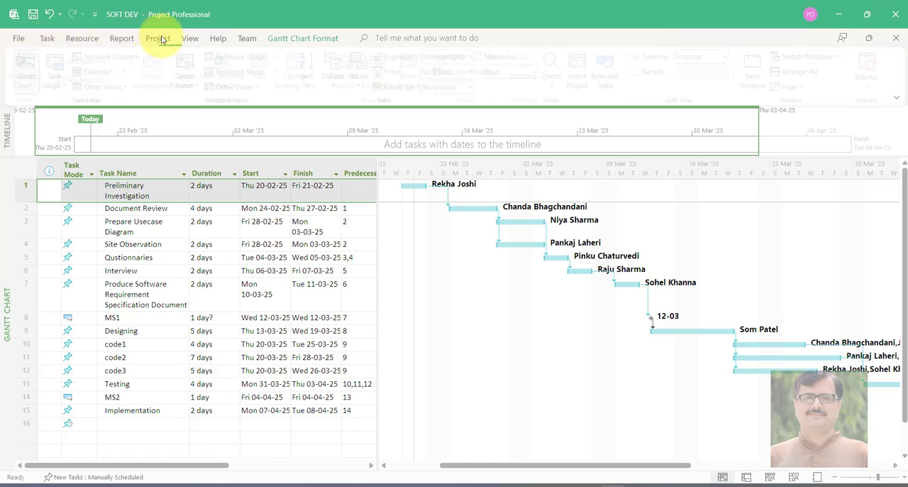
click(122, 39)
click(81, 38)
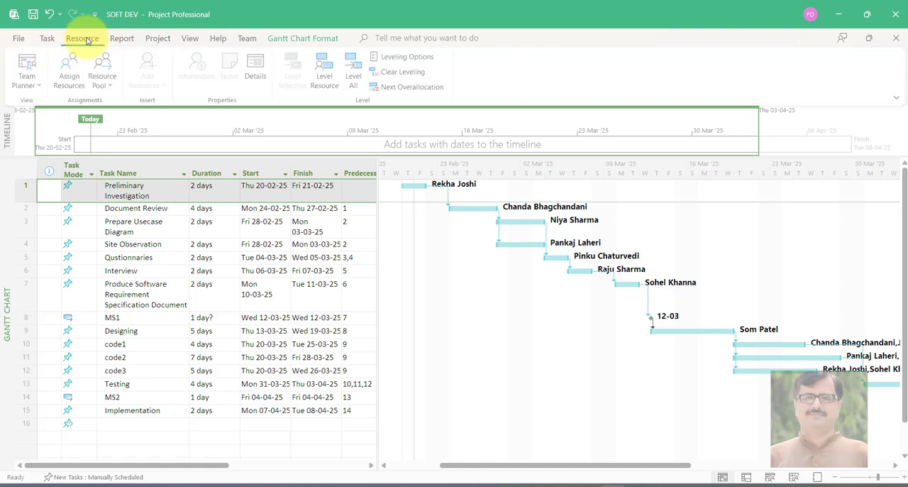
click(47, 39)
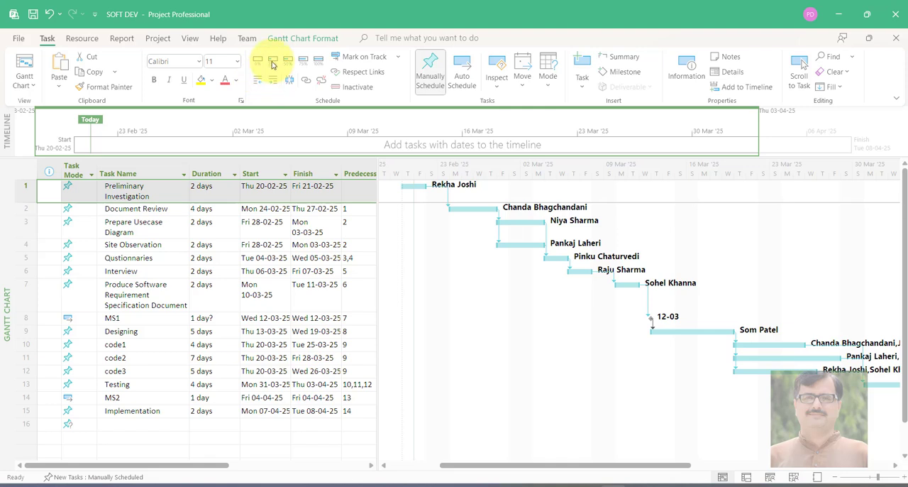
click(317, 68)
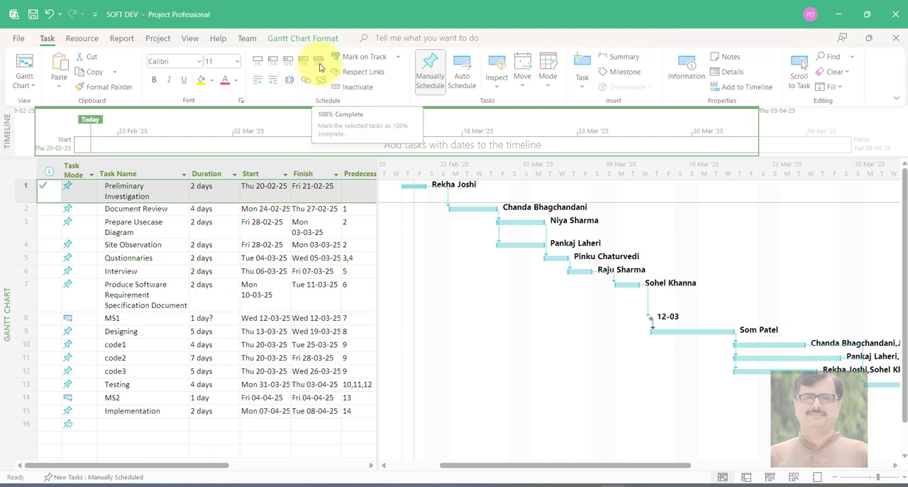
Mark the Document Review task as 25% complete and raise its progress to 50%
click(149, 211)
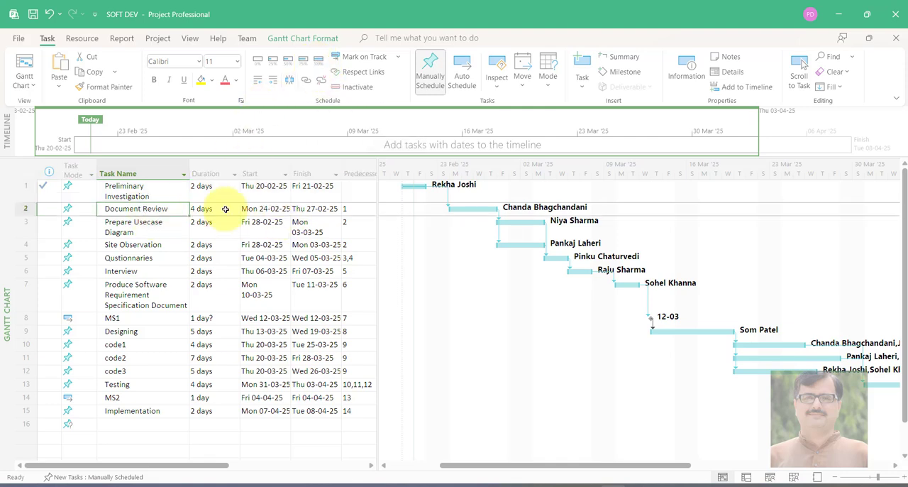
click(456, 208)
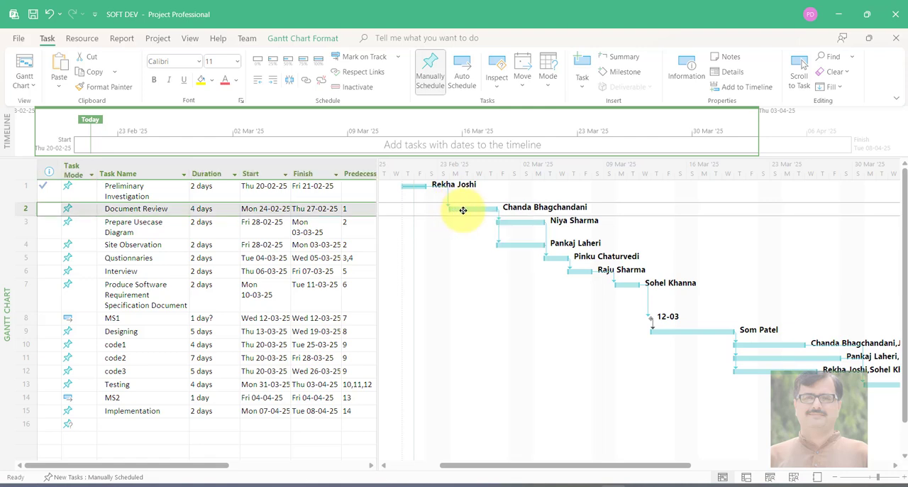
mouse_move(462, 210)
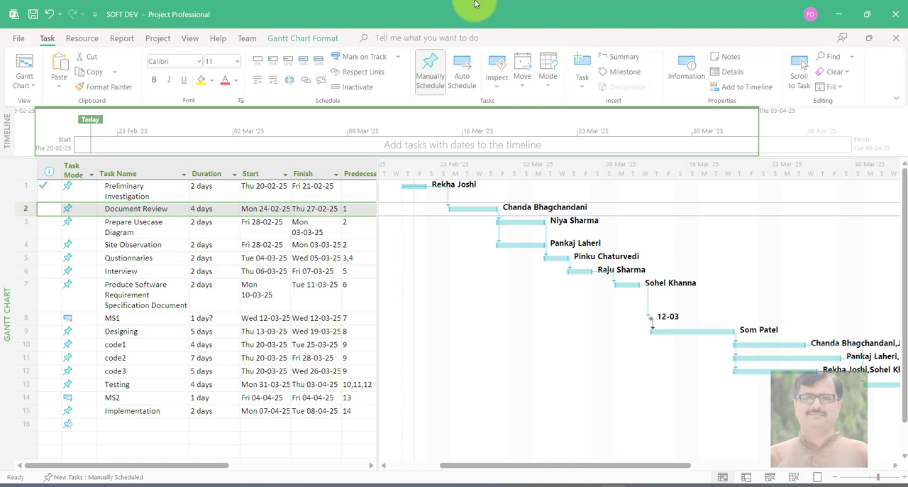
click(276, 65)
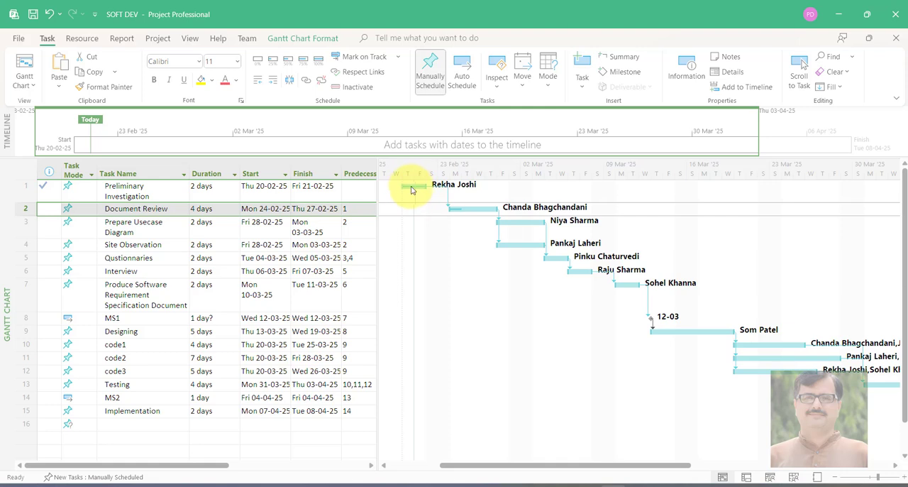
right_click(471, 209)
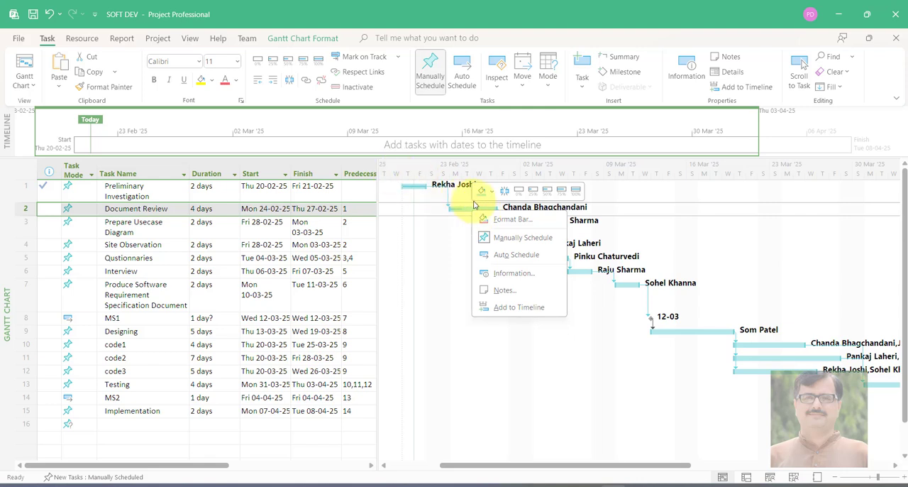
click(547, 196)
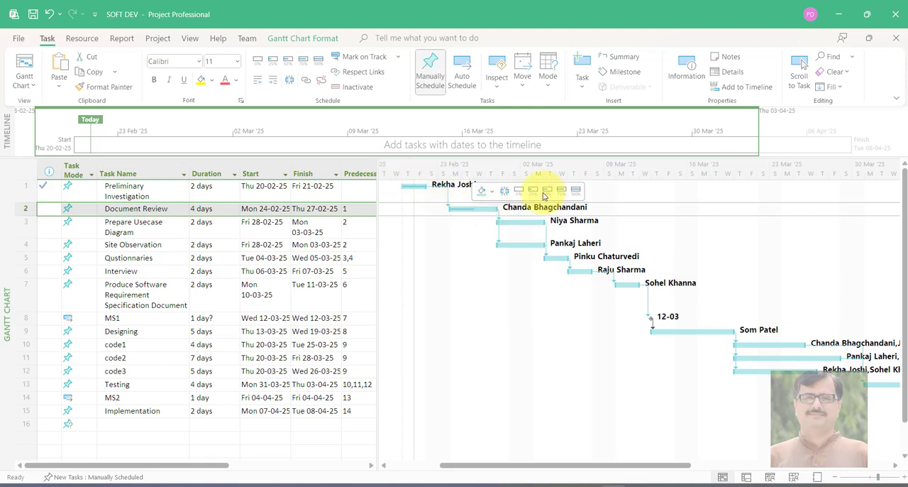
Mark the Document Review task as 100% complete
right_click(516, 224)
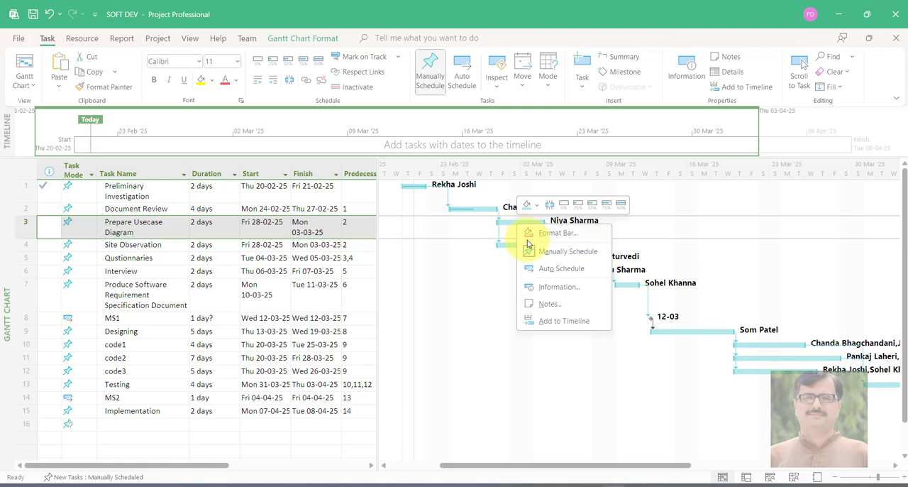
right_click(470, 208)
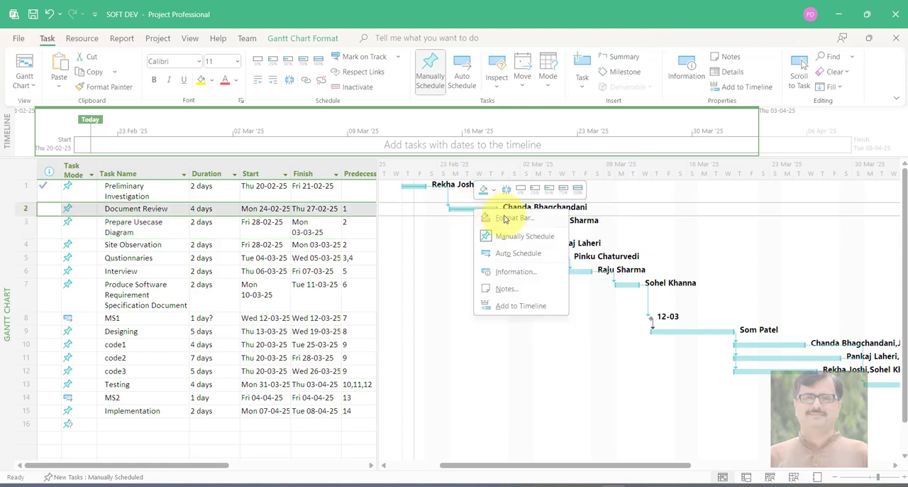
click(578, 191)
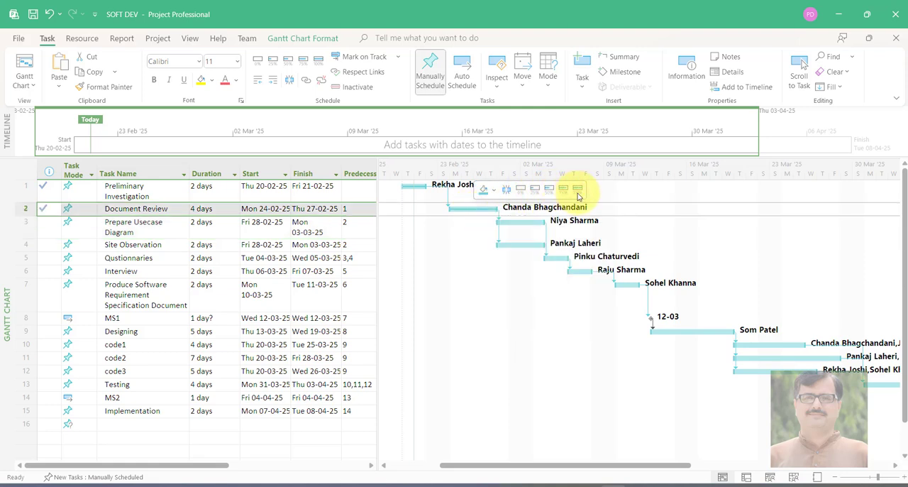
Mark the parallel tasks Prepare Usecase Diagram and Site Observation as 50% complete each
click(525, 220)
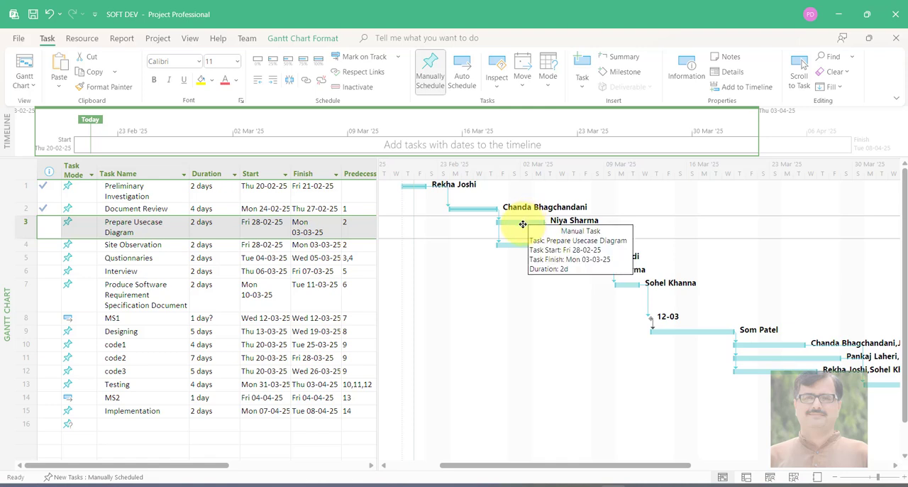
right_click(523, 224)
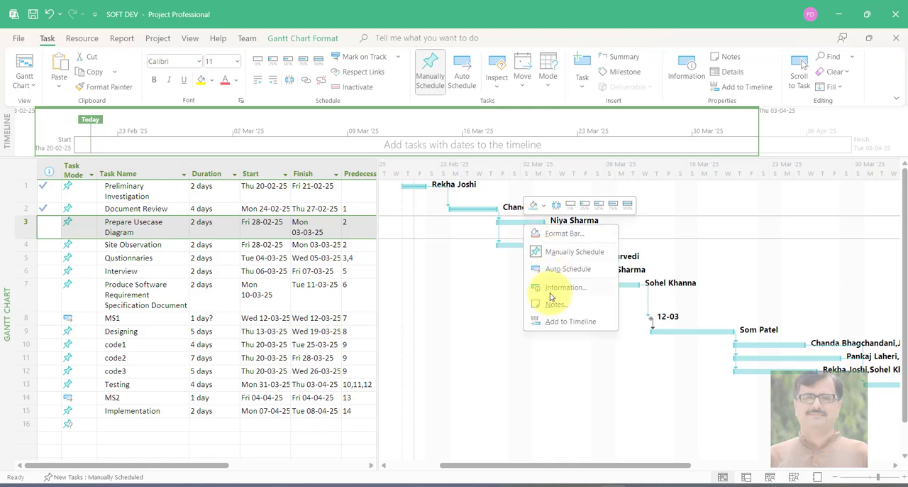
click(599, 206)
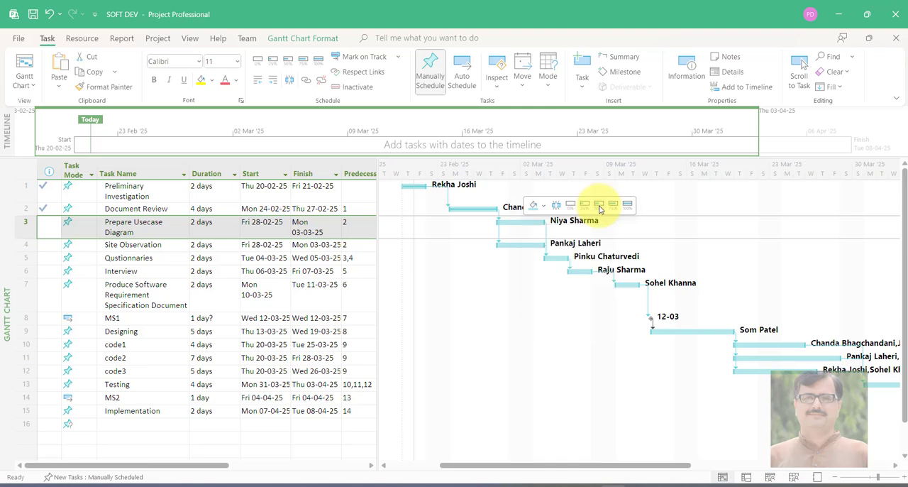
right_click(520, 244)
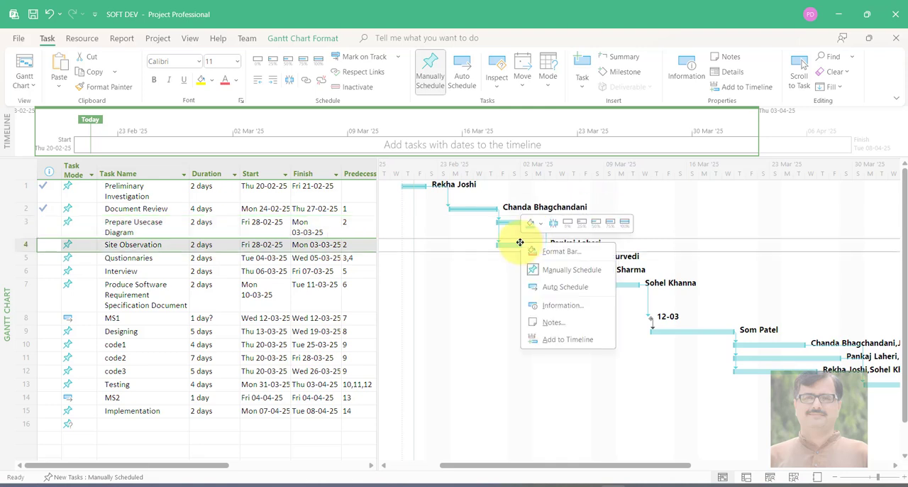
click(596, 227)
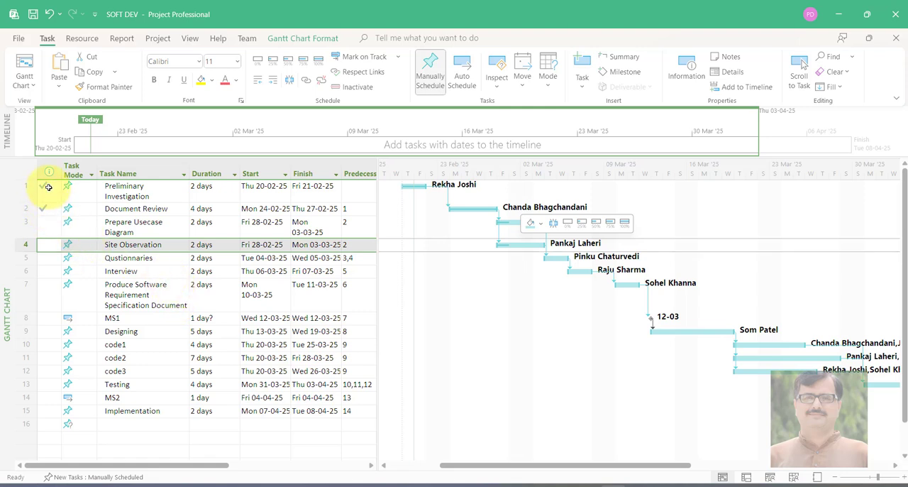
mouse_move(44, 193)
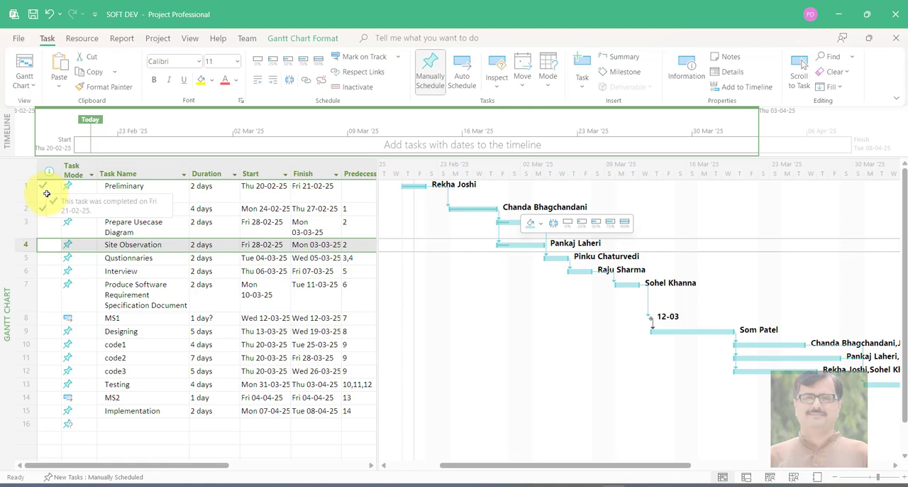
mouse_move(31, 168)
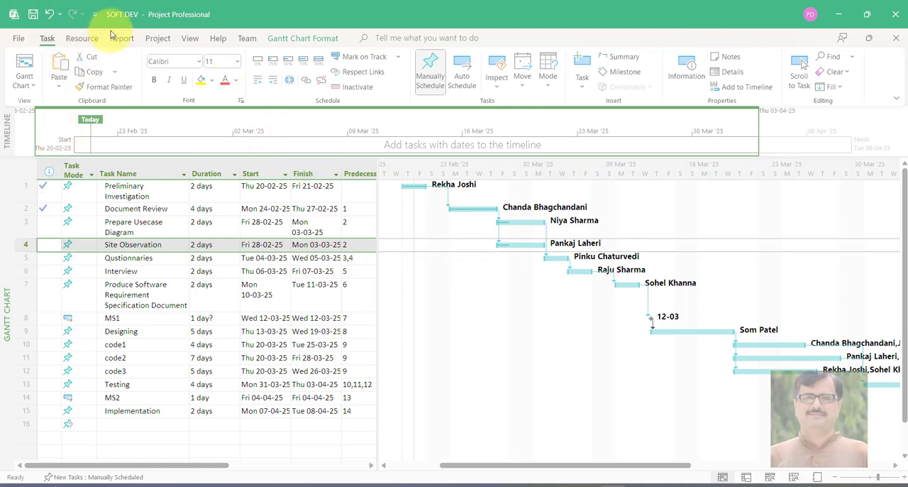
Open the Resource Usage view and review each team member's assigned tasks and work hours, including the daily breakdown
click(190, 38)
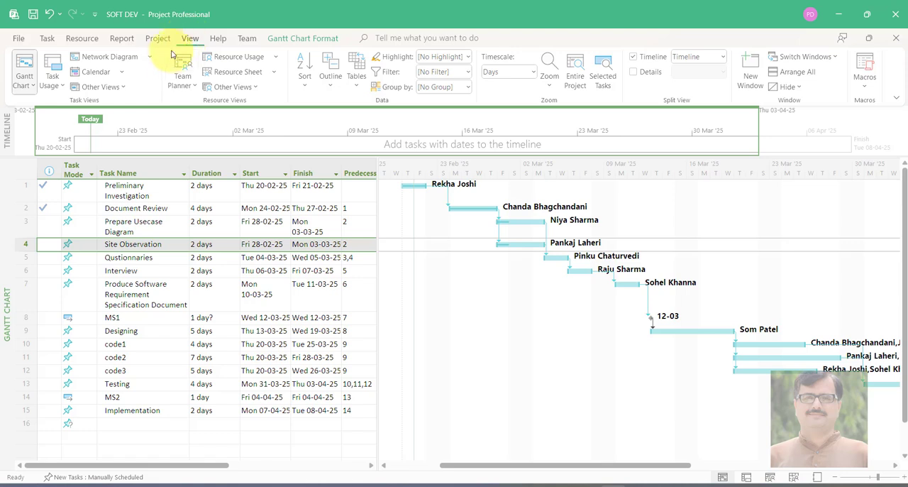
click(127, 86)
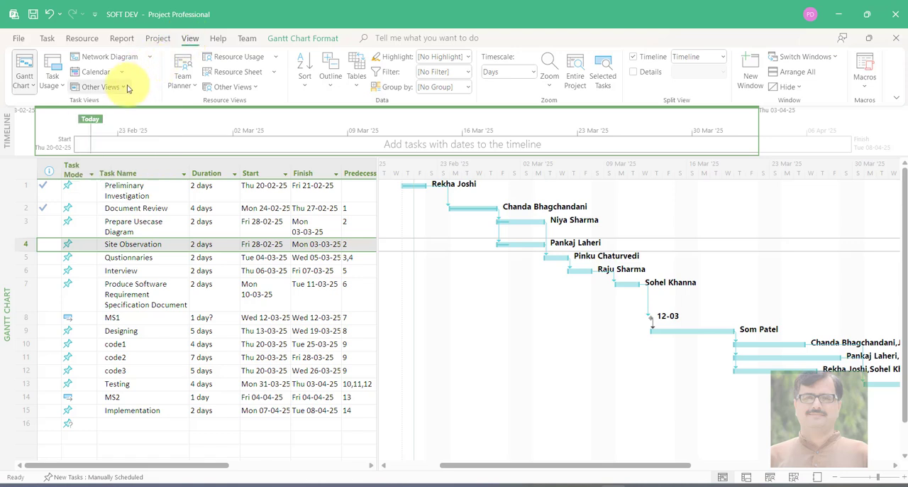
click(275, 58)
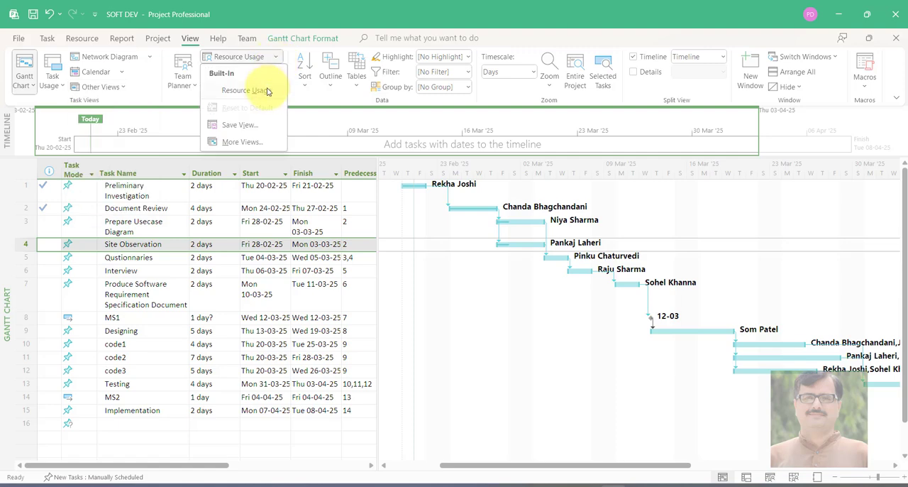
click(264, 91)
scroll(343, 290, down, 4)
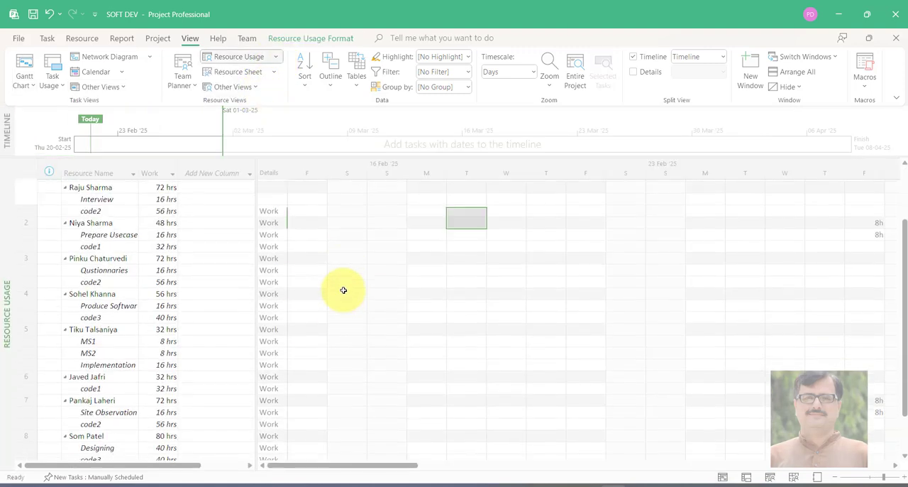
scroll(343, 290, up, 4)
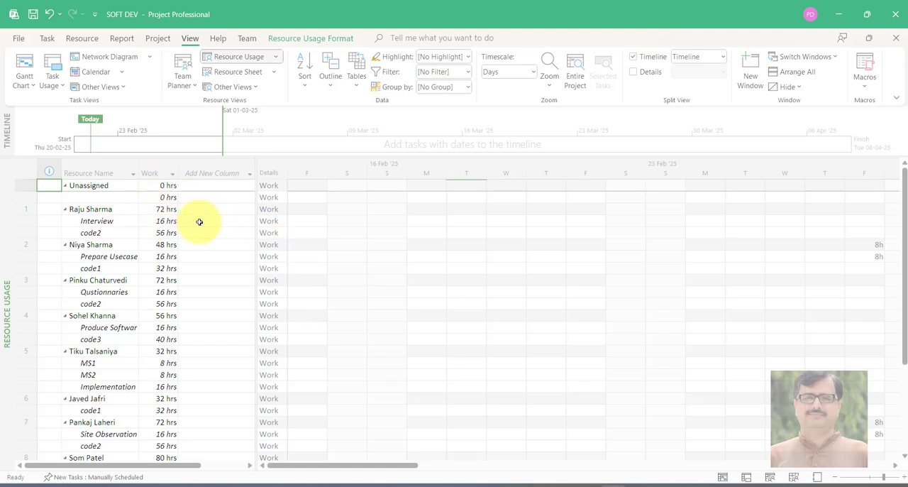
drag(385, 470, 350, 471)
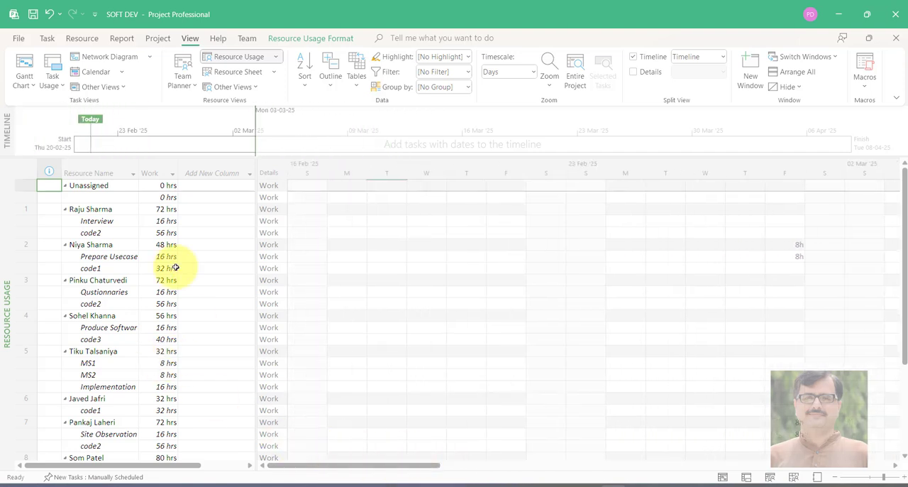
Switch to the Gantt Chart view to review the task schedule and its assigned team members
click(36, 83)
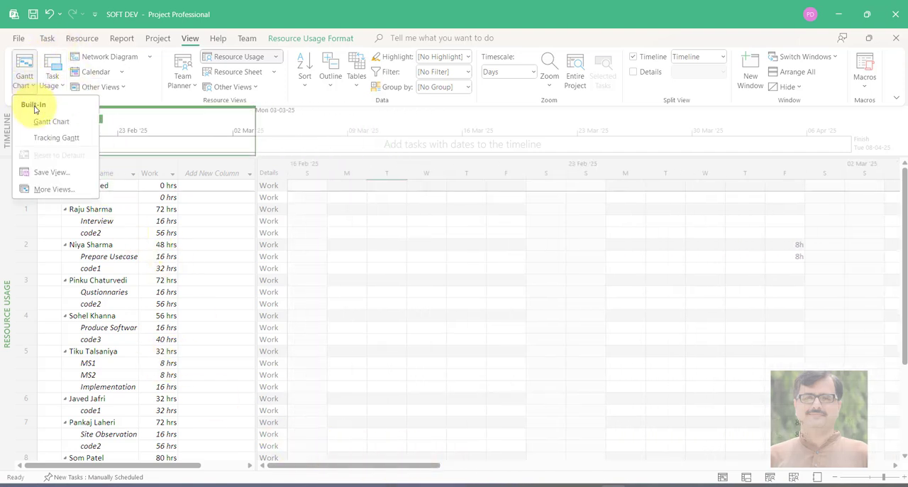
click(42, 117)
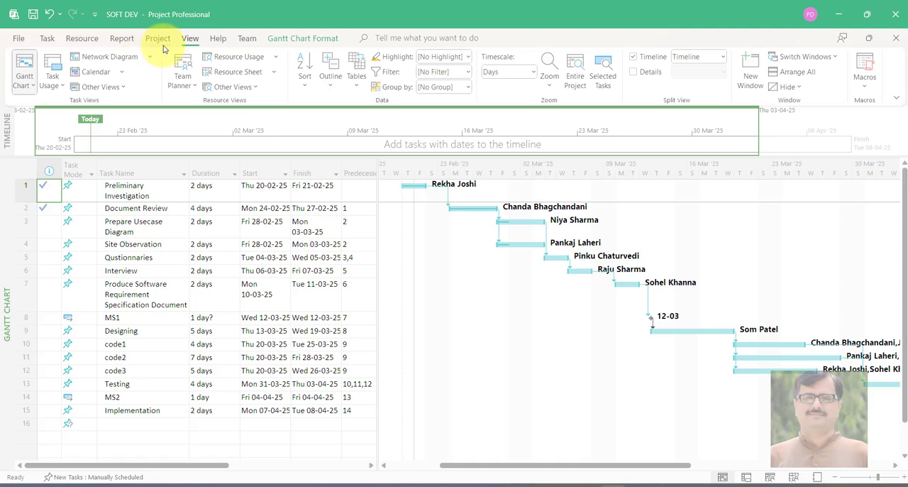
click(98, 40)
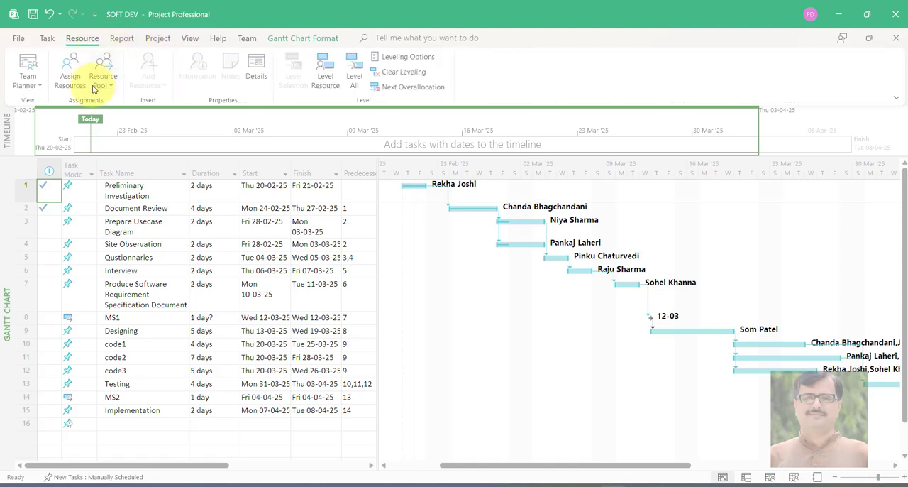
click(190, 39)
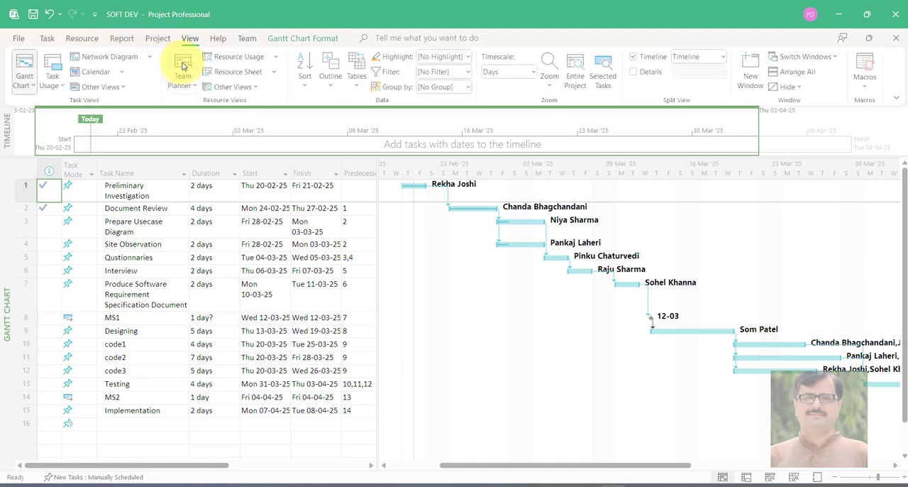
Reopen the Resource Usage view and check the daily hours on Thursday and Friday for the team member assigned to Preliminary Investigation
click(276, 58)
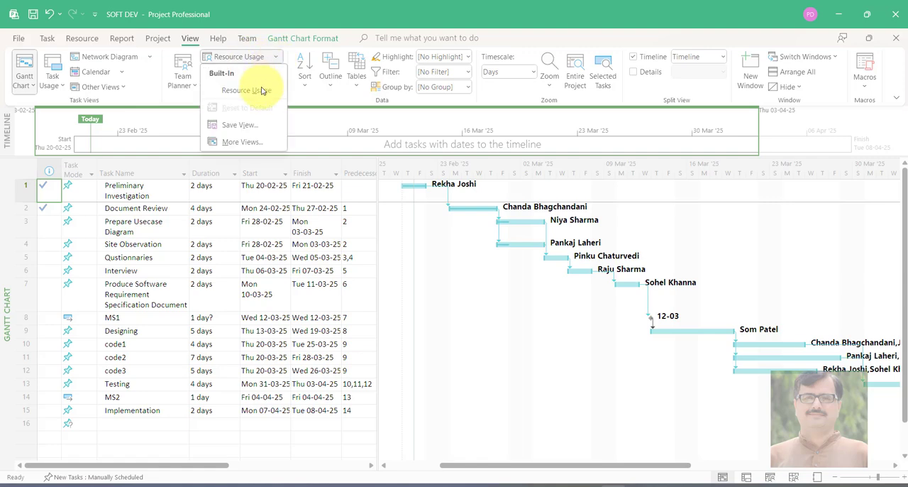
click(246, 90)
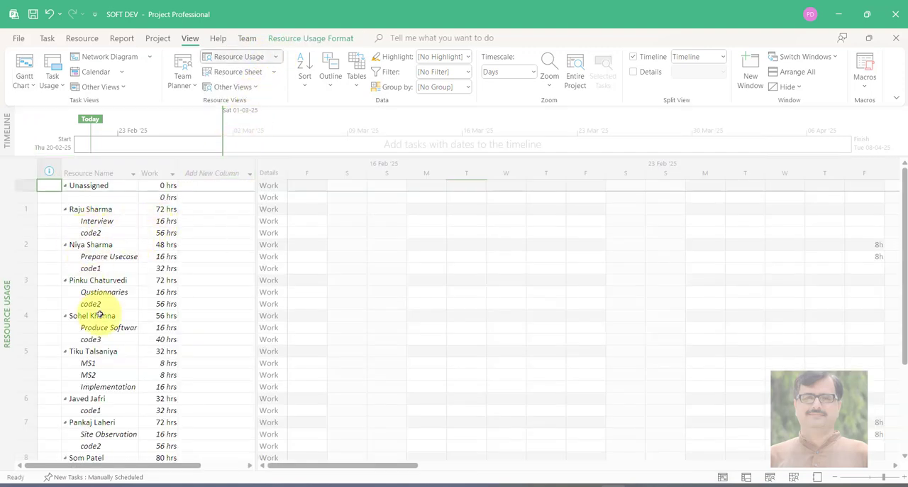
scroll(100, 315, down, 5)
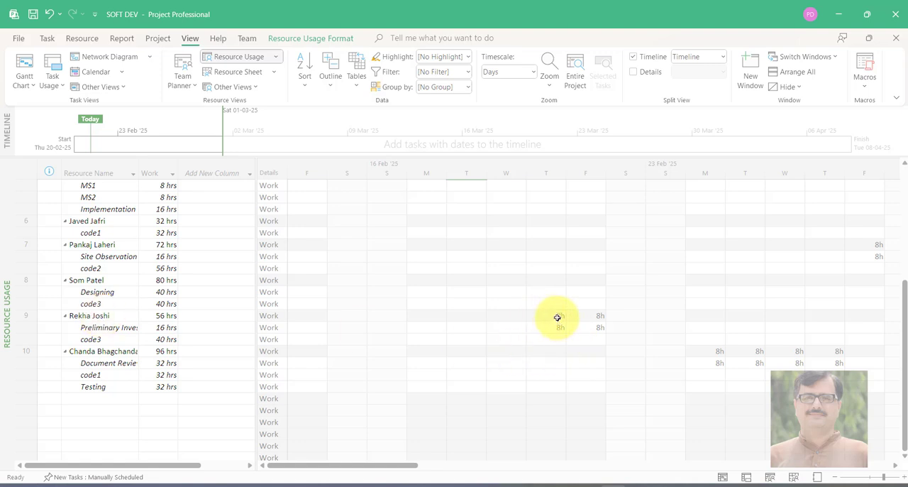
click(558, 316)
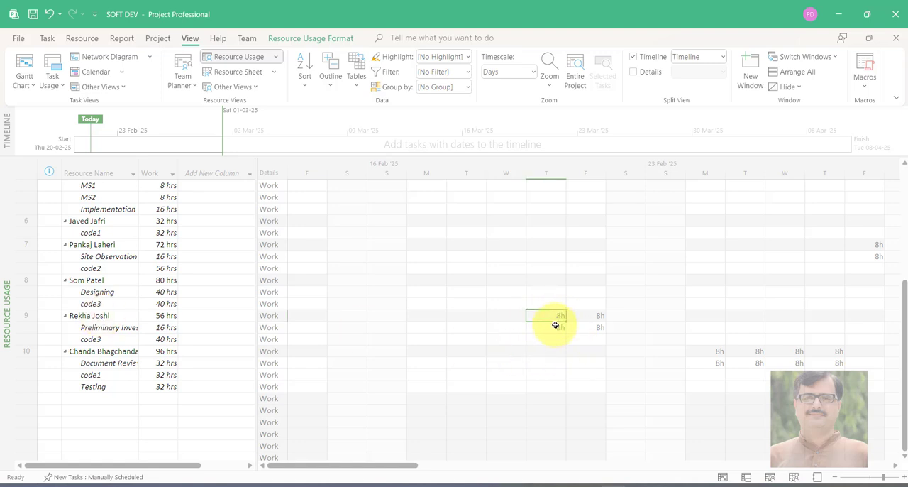
click(557, 330)
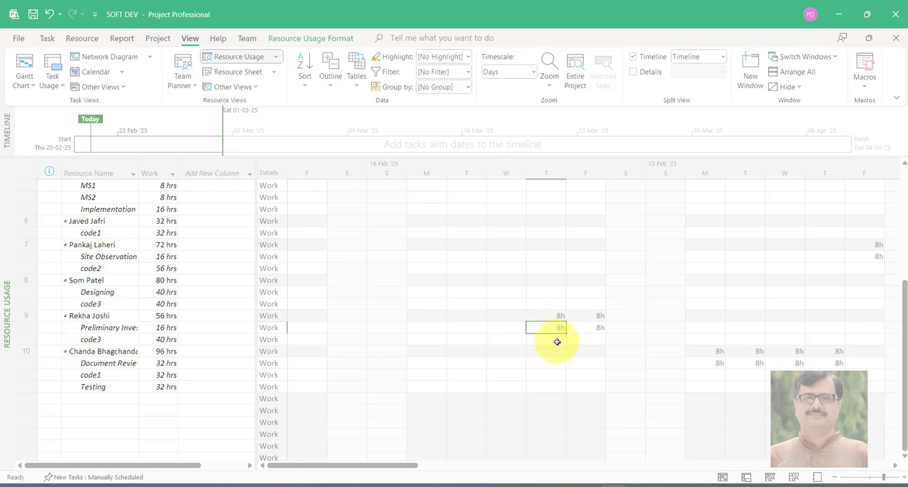
click(591, 316)
click(591, 328)
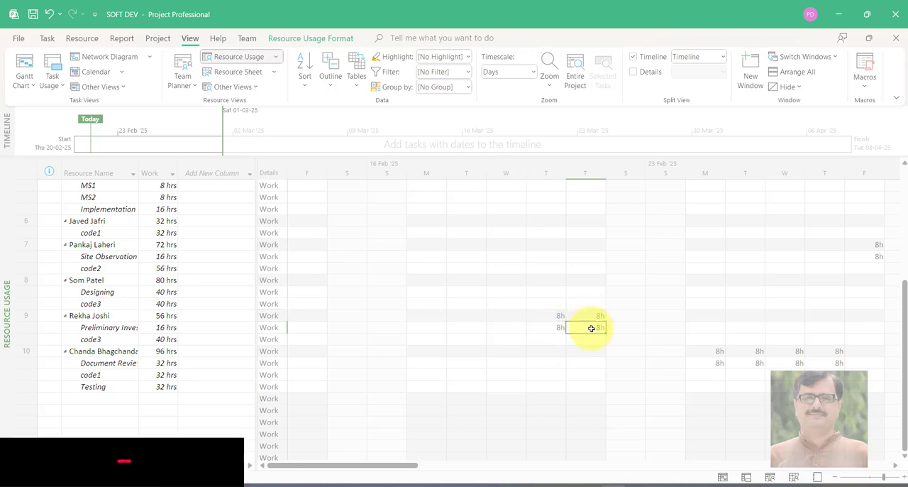
click(588, 317)
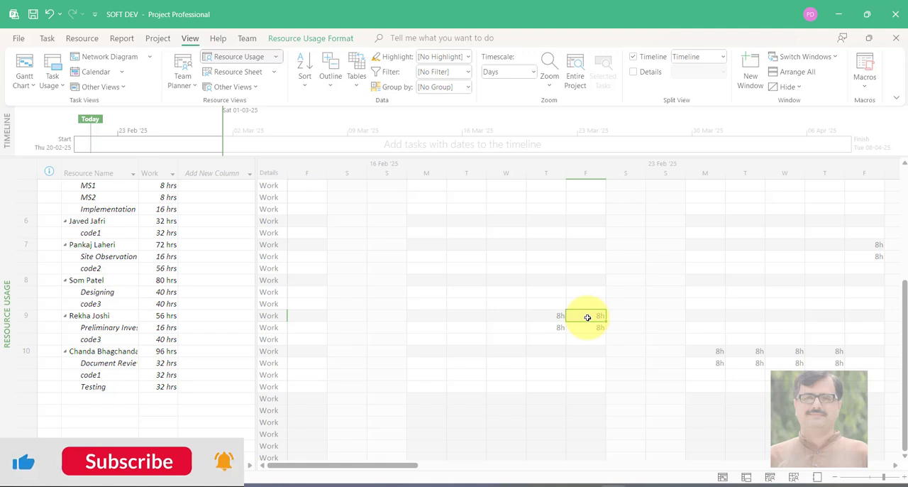
Open the Resource Graph view and examine the allocation percentages of the individual team members
click(273, 76)
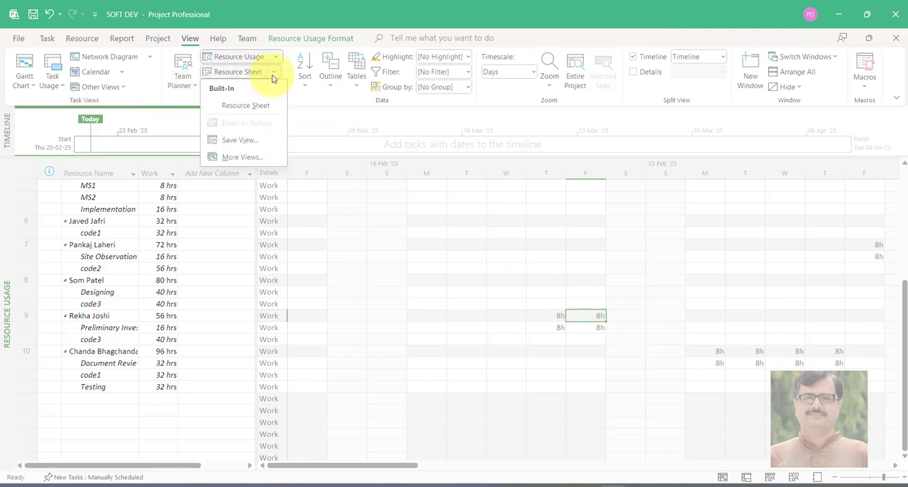
click(287, 96)
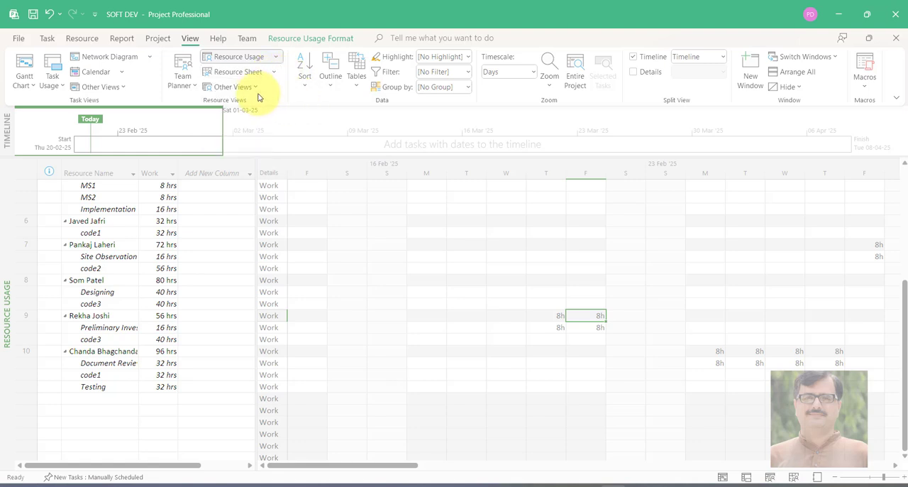
click(258, 91)
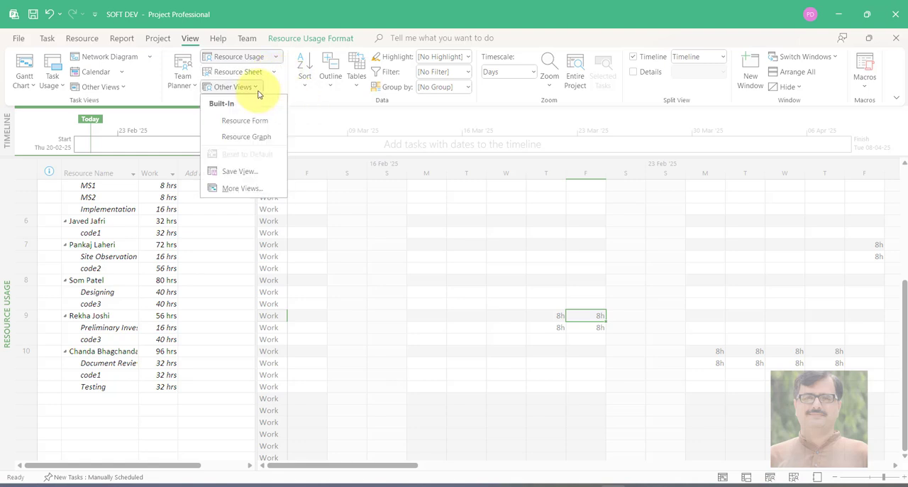
click(267, 138)
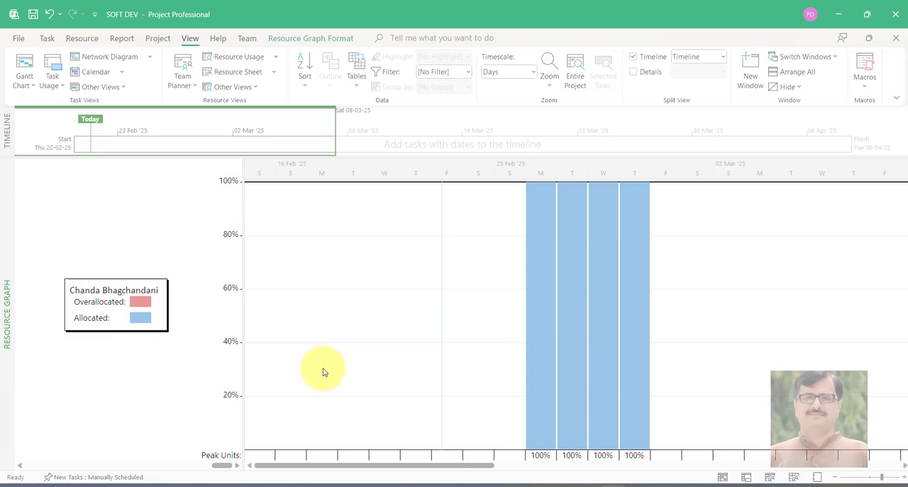
scroll(292, 396, up, 1)
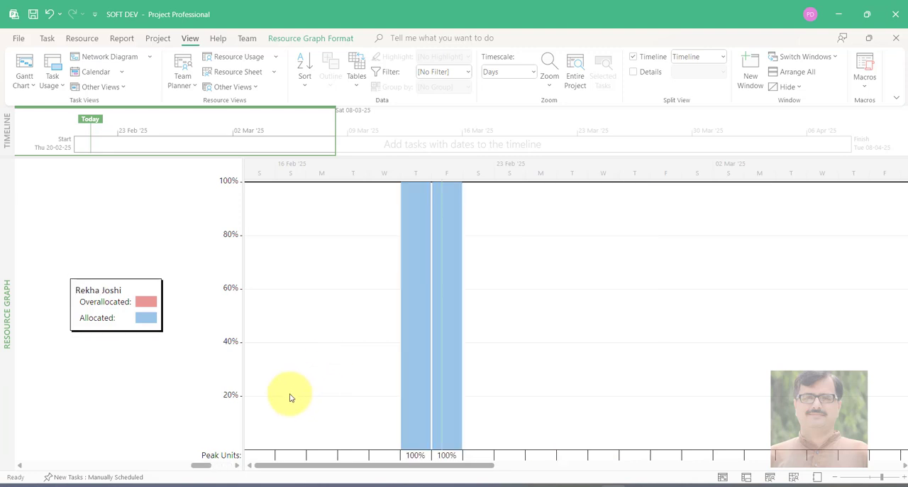
scroll(290, 397, down, 1)
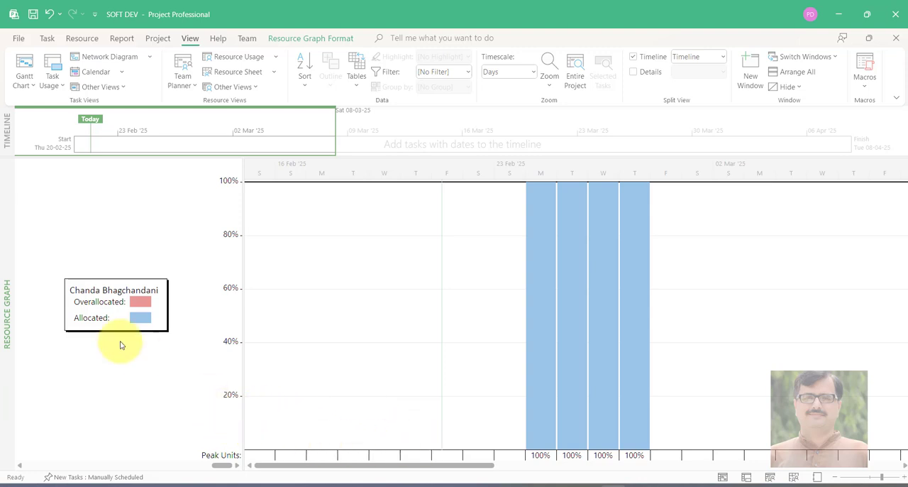
scroll(507, 346, up, 2)
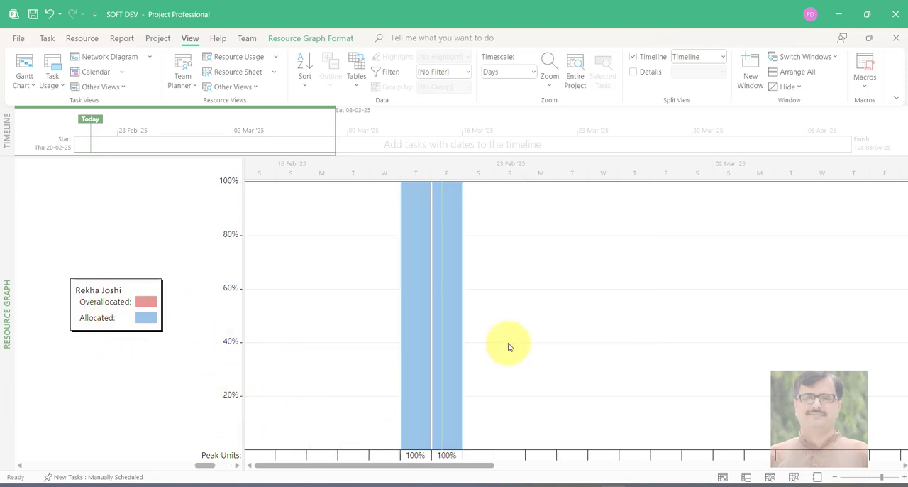
scroll(364, 330, up, 3)
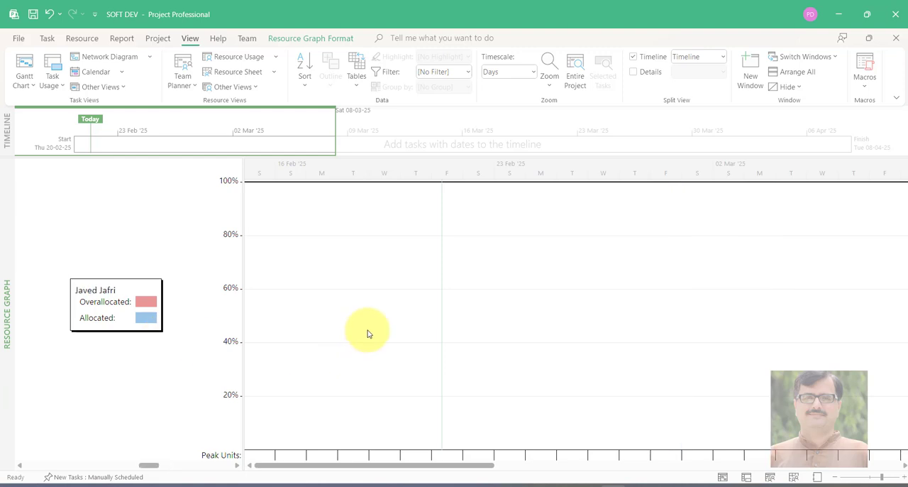
scroll(369, 333, up, 2)
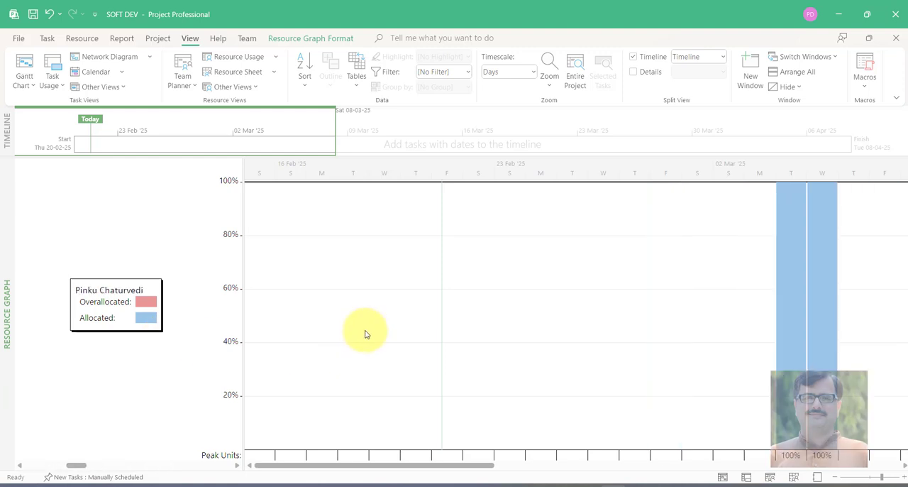
scroll(366, 333, down, 3)
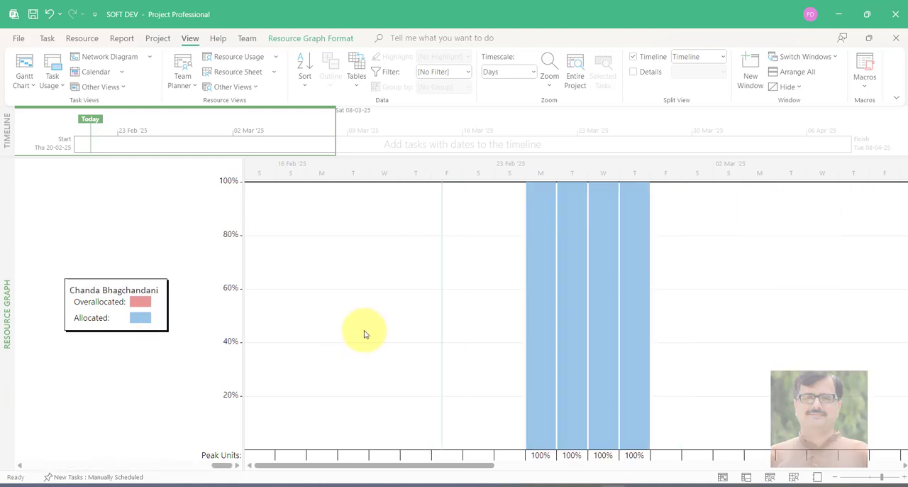
scroll(345, 377, down, 1)
scroll(329, 386, up, 1)
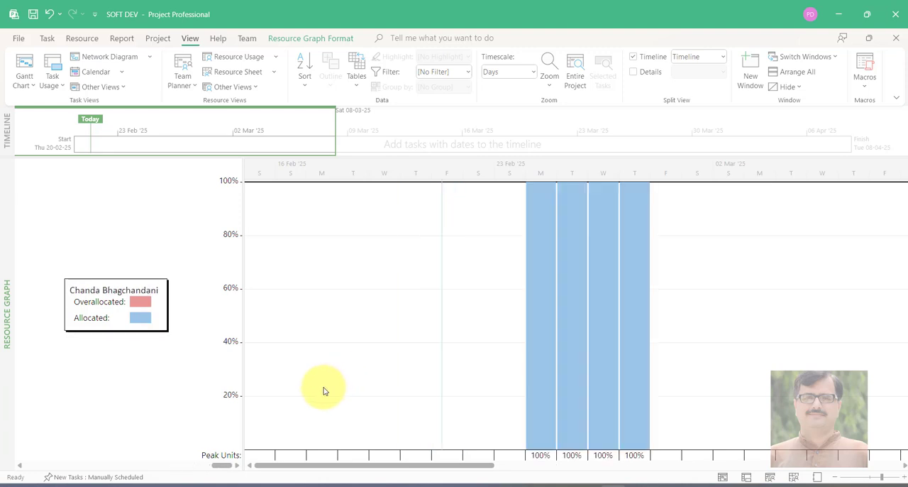
scroll(291, 414, down, 2)
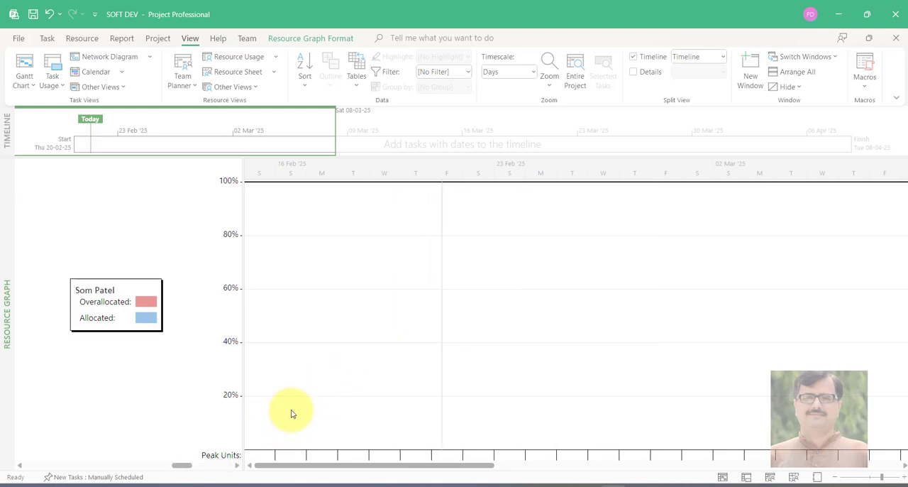
scroll(291, 413, down, 1)
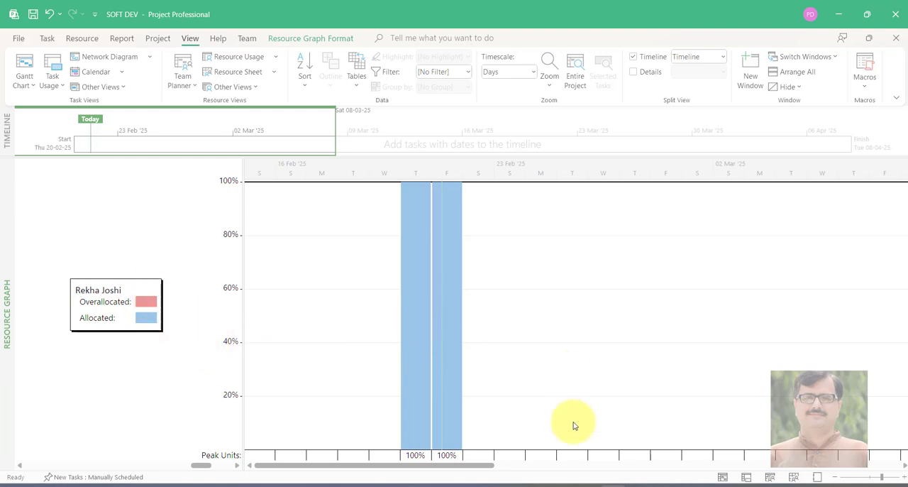
In the Resource Usage view, set the Preliminary Investigation work to 6 hours on its Thursday and 10 hours on its Friday
click(268, 60)
click(260, 89)
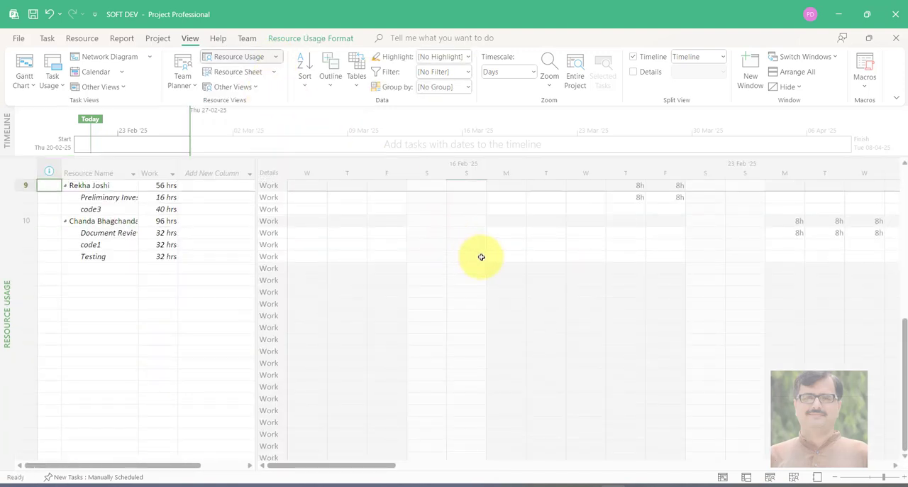
scroll(600, 280, up, 1)
click(628, 218)
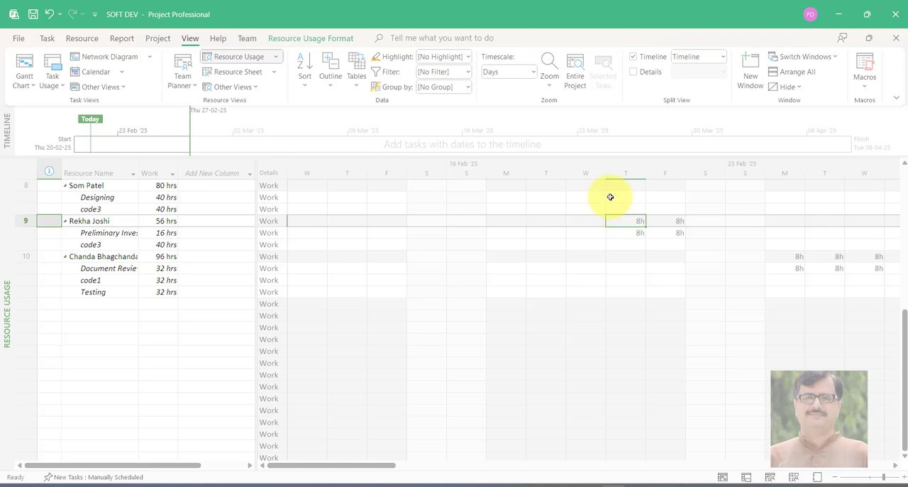
click(615, 233)
key(F2)
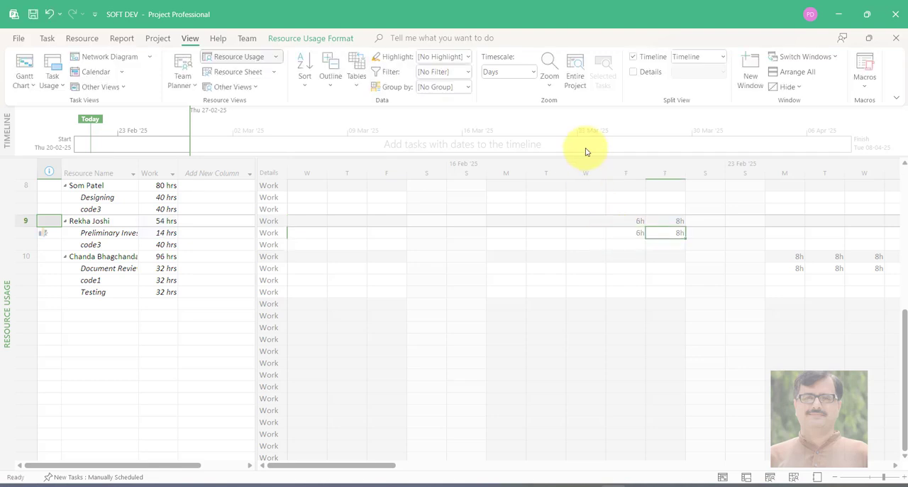
text(10)
key(Return)
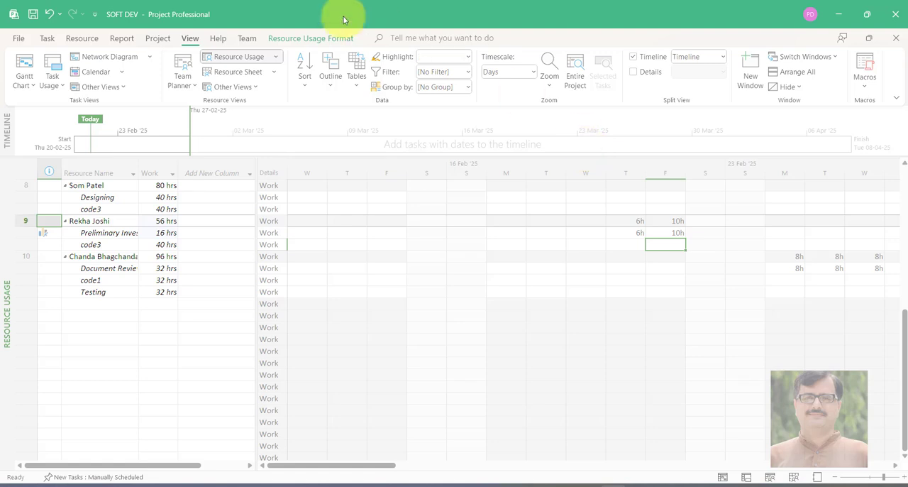
click(273, 73)
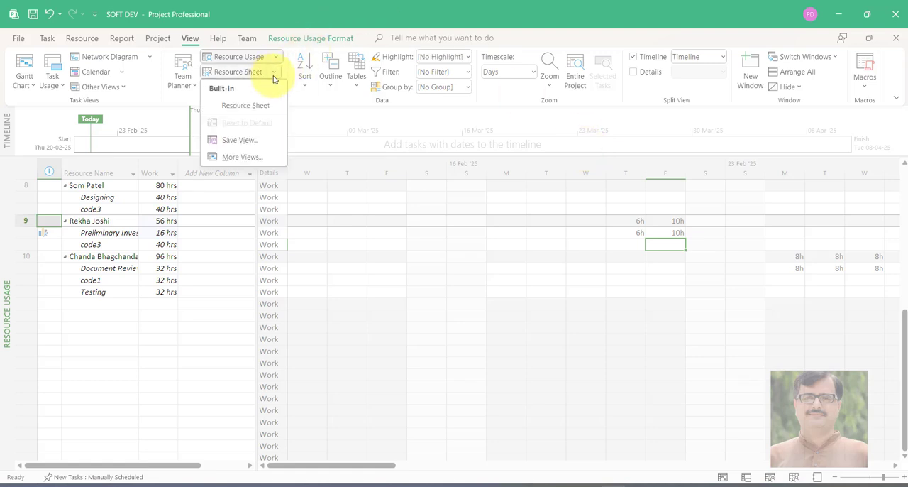
click(273, 77)
click(275, 58)
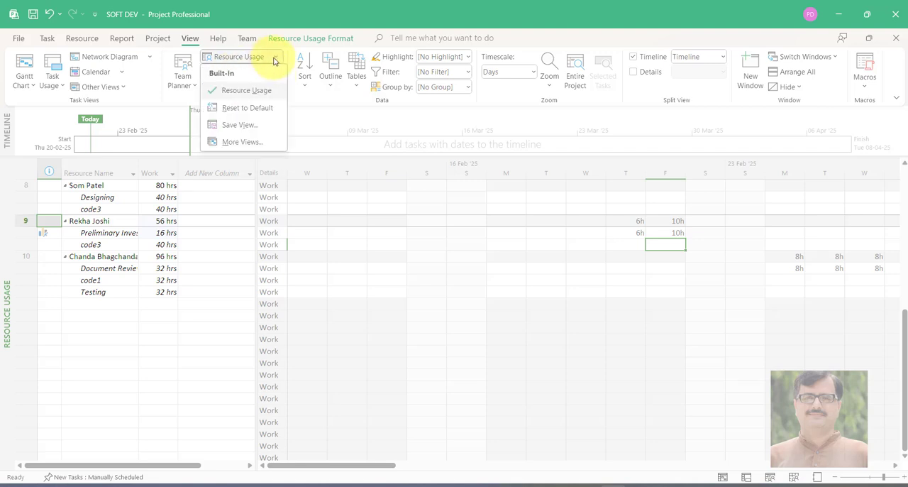
click(304, 79)
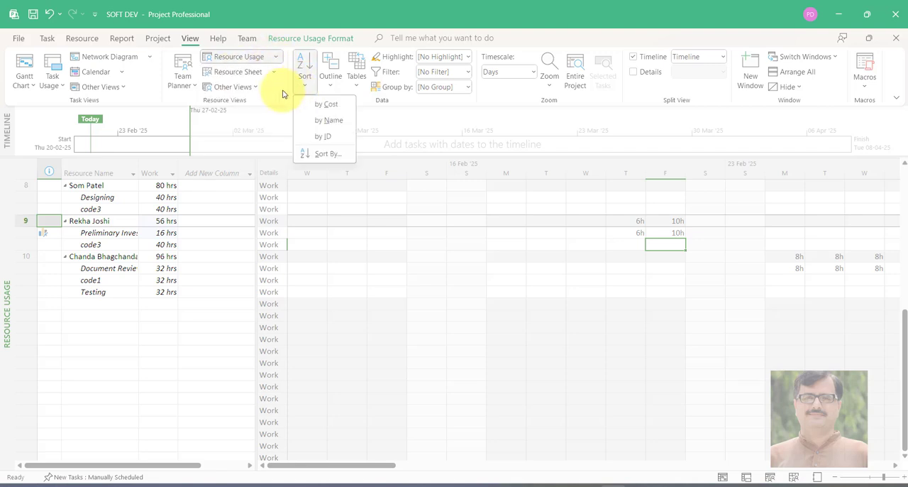
click(270, 104)
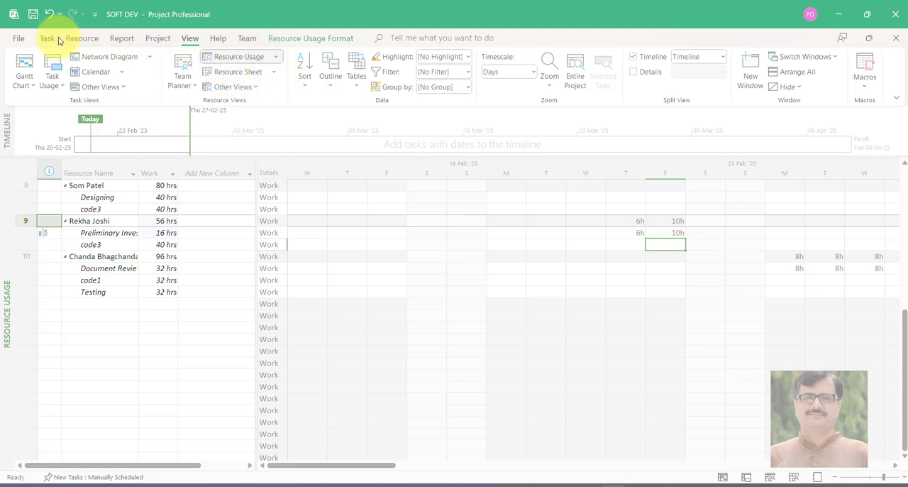
Open the Resource Graph view to check the allocation of the team member assigned to Preliminary Investigation
click(82, 38)
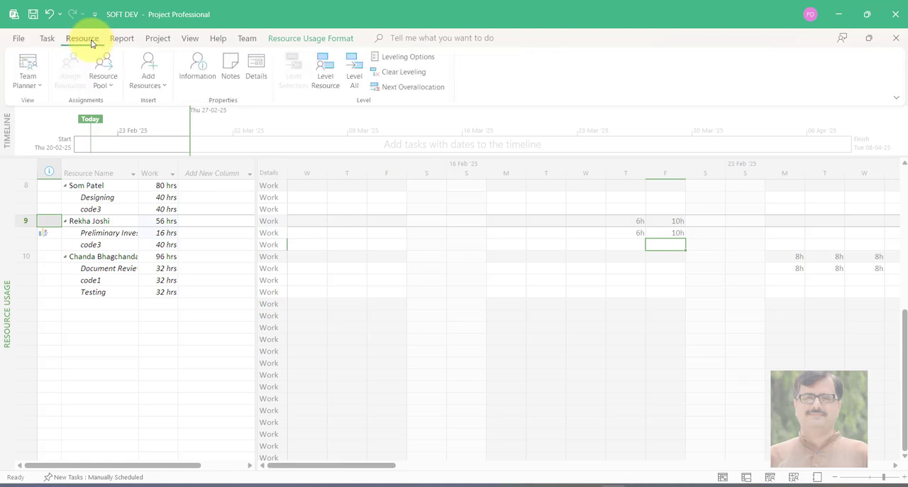
click(44, 39)
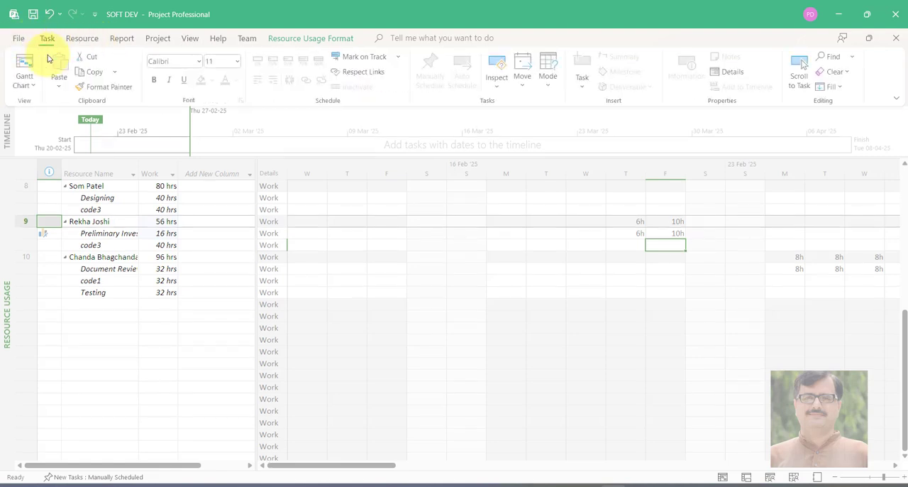
click(27, 84)
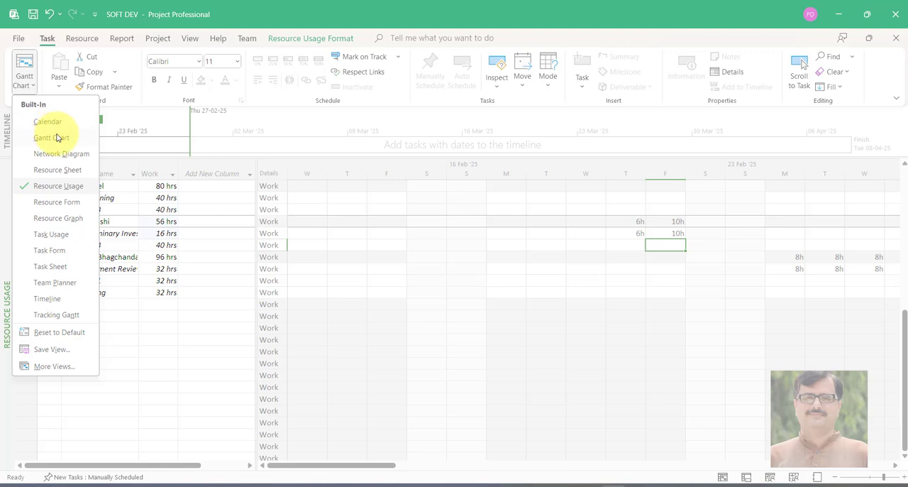
click(64, 217)
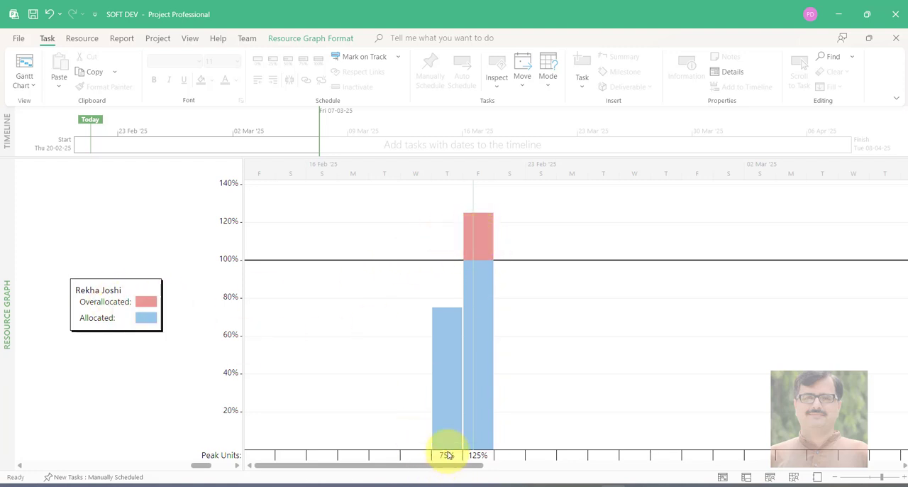
Review the task schedule in the Calendar view and in the Gantt Chart view
click(31, 89)
click(39, 122)
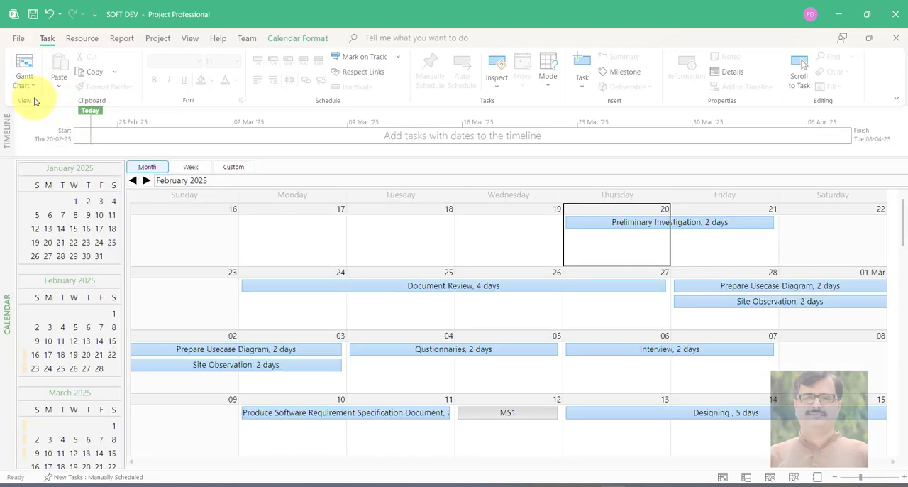
click(33, 89)
click(36, 134)
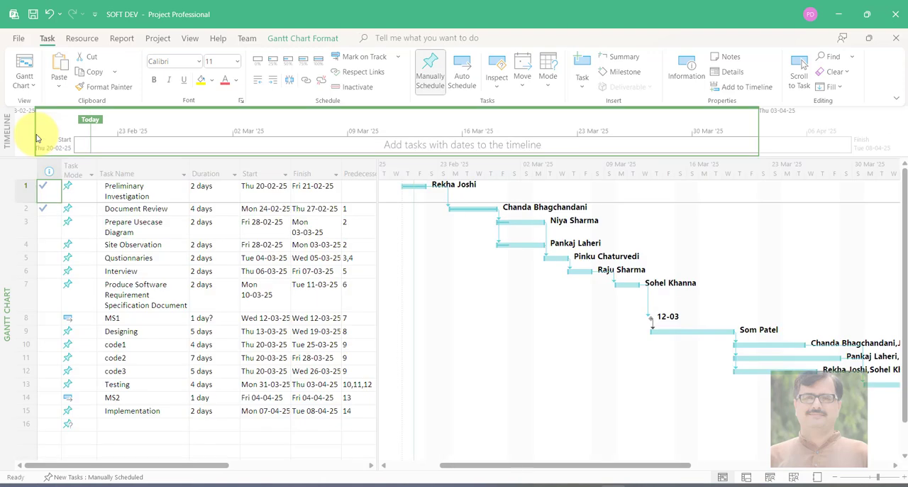
View the team list in the Resource Sheet, and check the Preliminary Investigation assignee's Thursday and Friday hours in Resource Usage
click(25, 78)
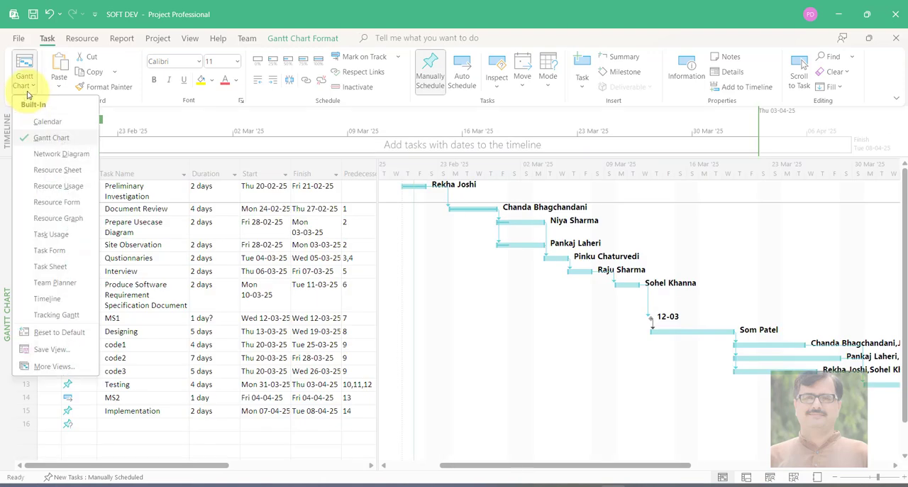
click(46, 175)
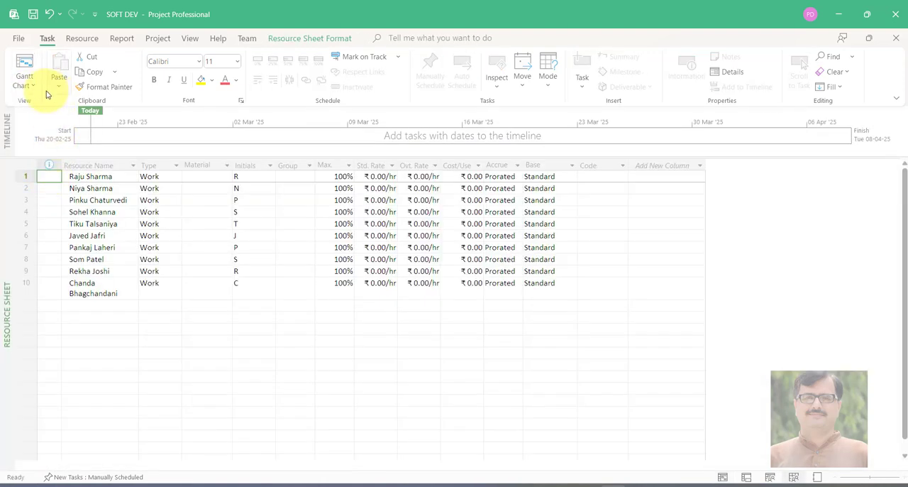
click(31, 87)
click(46, 177)
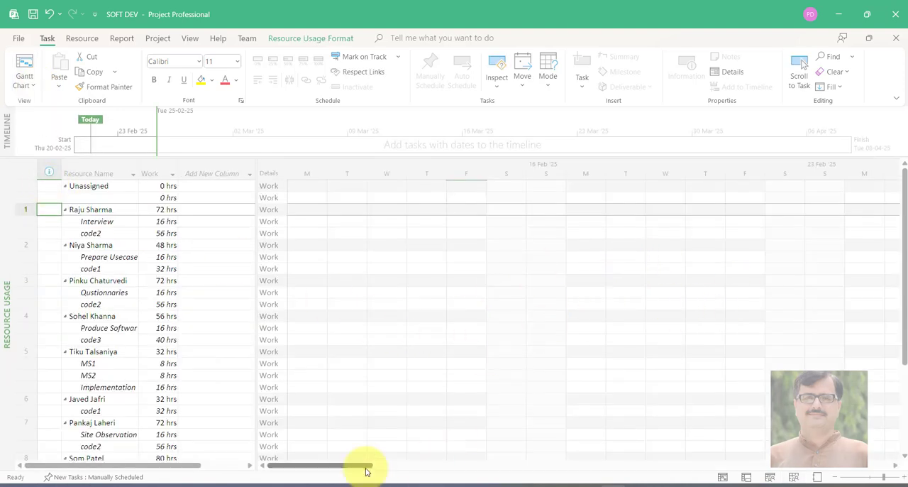
drag(367, 468, 330, 468)
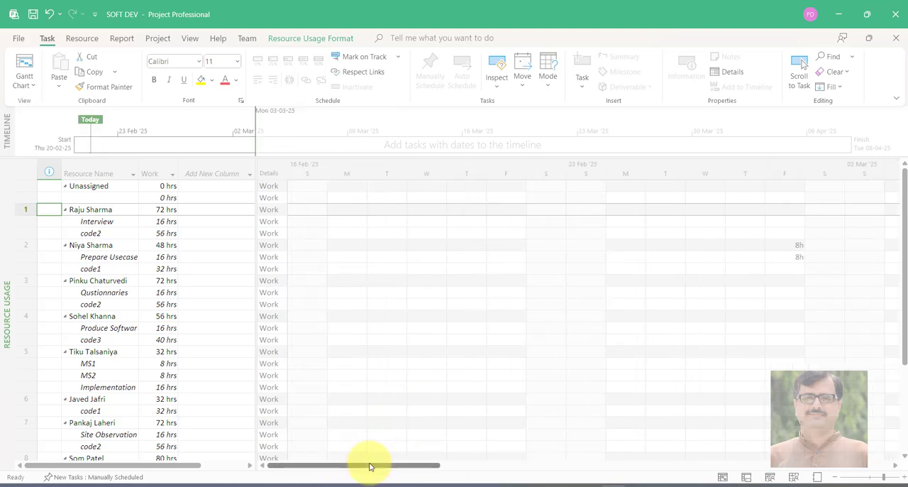
scroll(359, 402, down, 4)
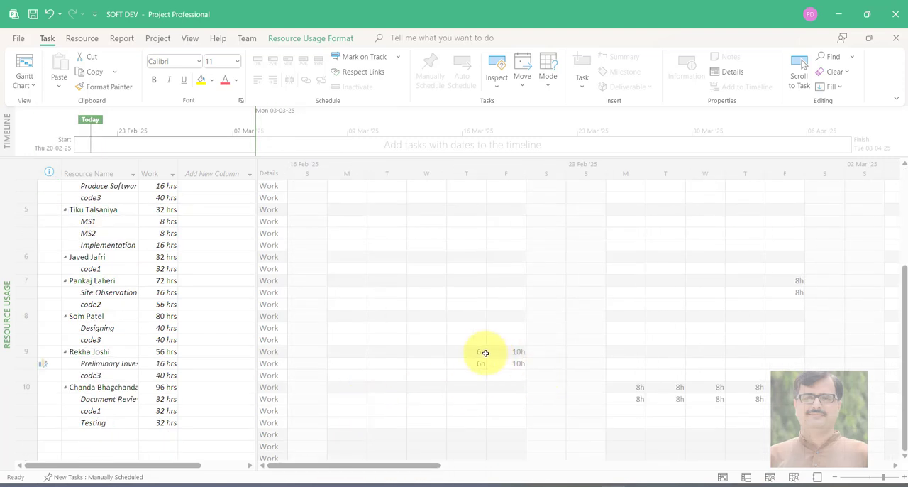
click(518, 352)
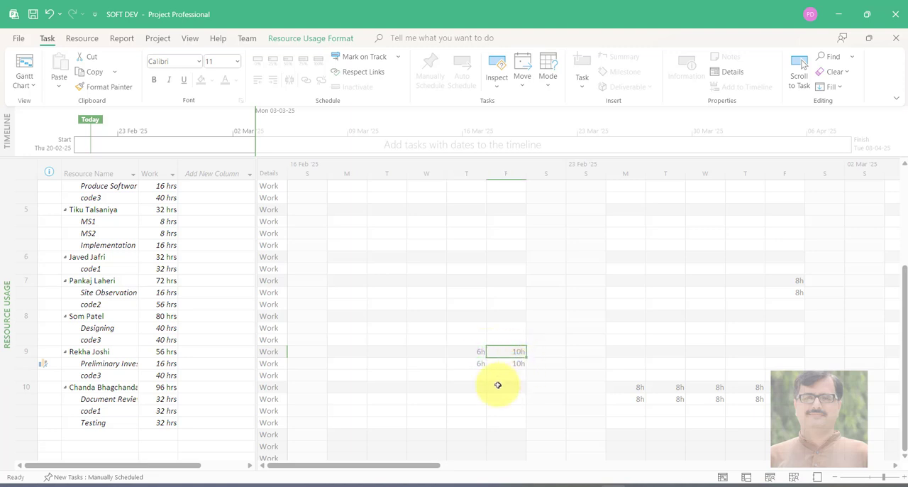
key(ctrl+Home)
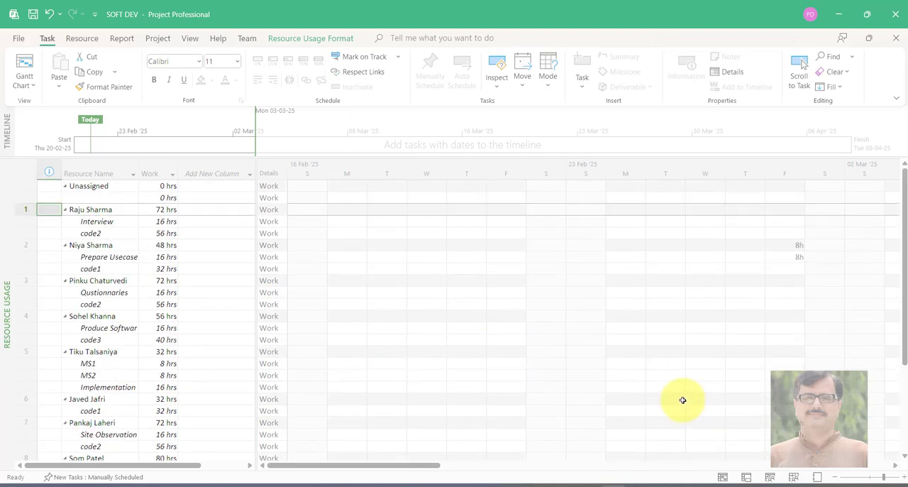
View the first team member's assignments in the Resource Form view and switch to the Network Diagram view
click(25, 85)
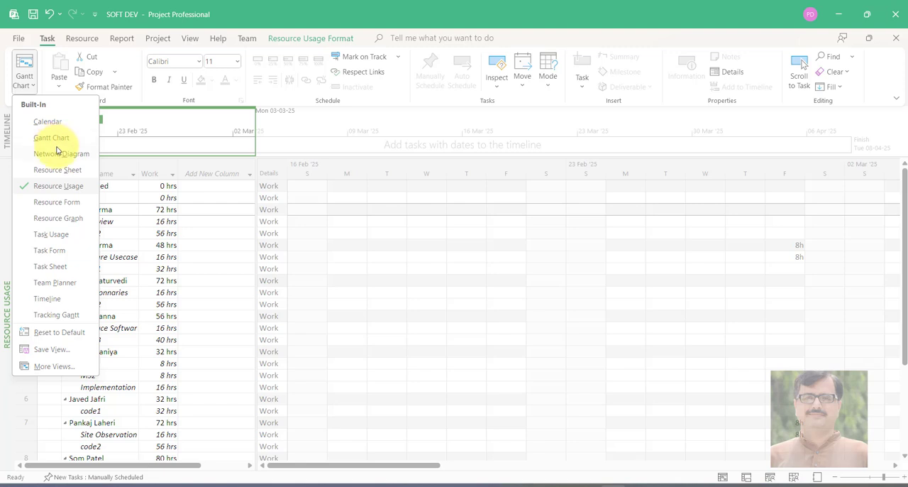
click(61, 201)
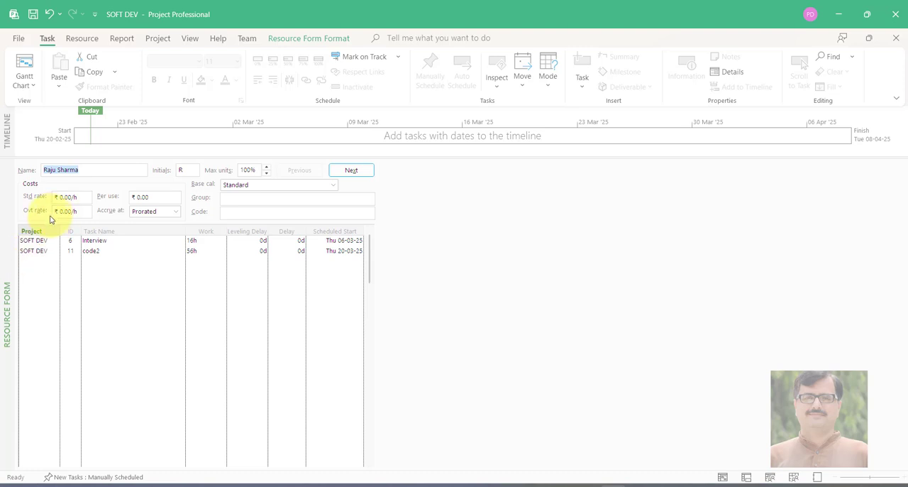
click(24, 85)
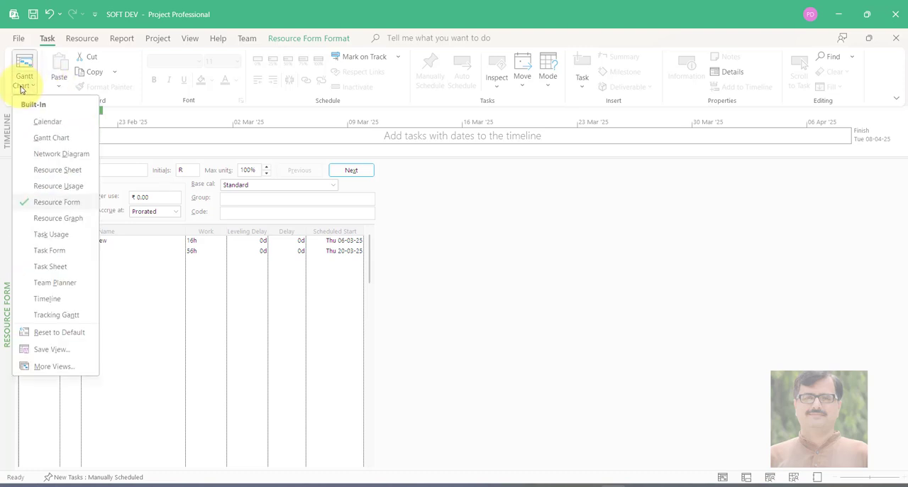
click(40, 157)
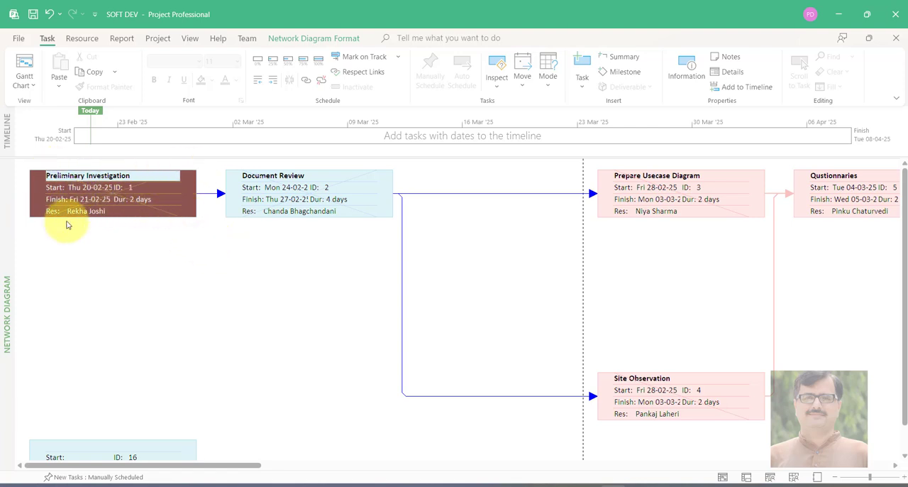
Examine the dates and dependencies of Preliminary Investigation, Document Review, Prepare Usecase Diagram and Site Observation in the network diagram
click(260, 207)
click(152, 211)
click(295, 202)
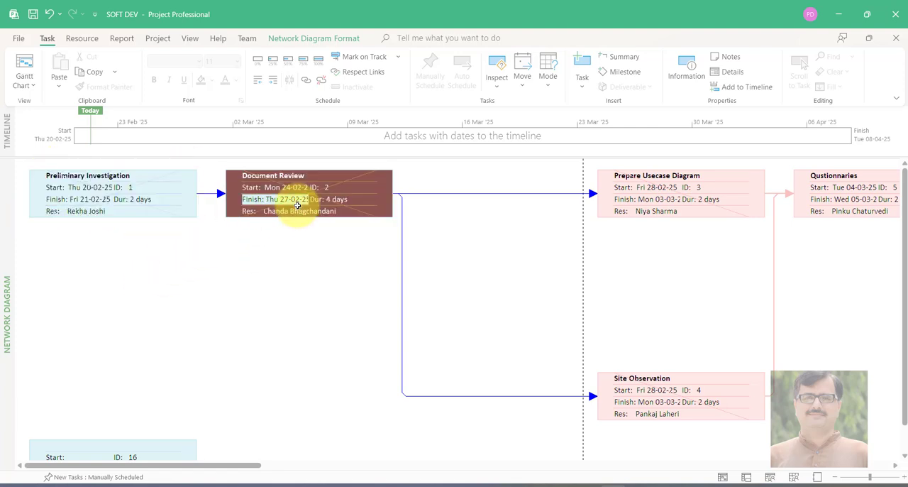
click(629, 186)
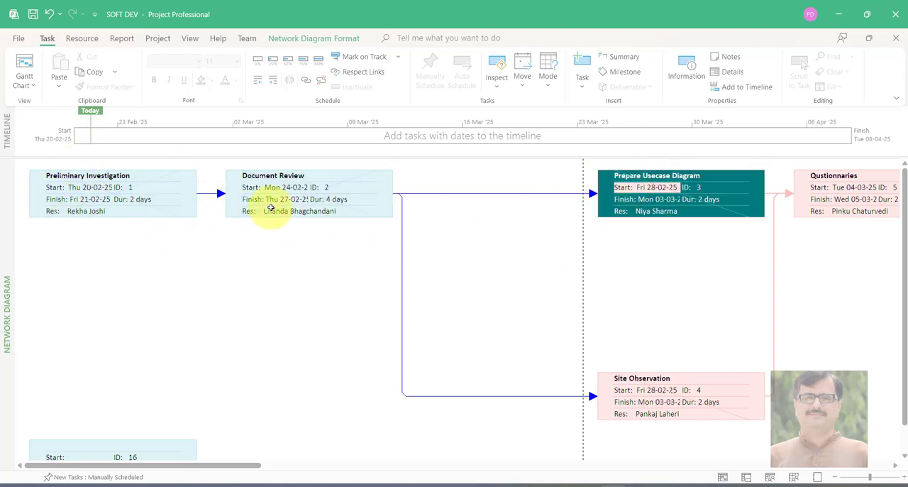
click(643, 379)
click(643, 391)
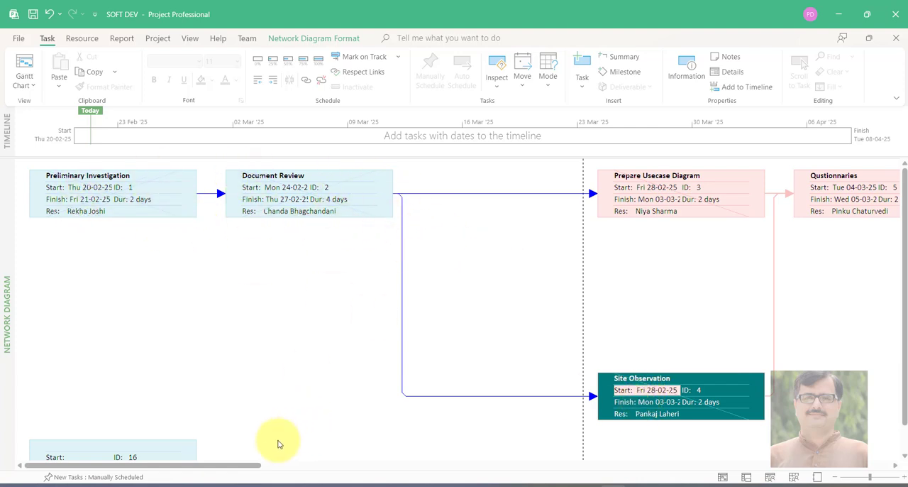
Compare the parallel Prepare Usecase Diagram and Site Observation tasks, and check the resources assigned to Prepare Usecase Diagram and Document Review
drag(255, 465, 94, 436)
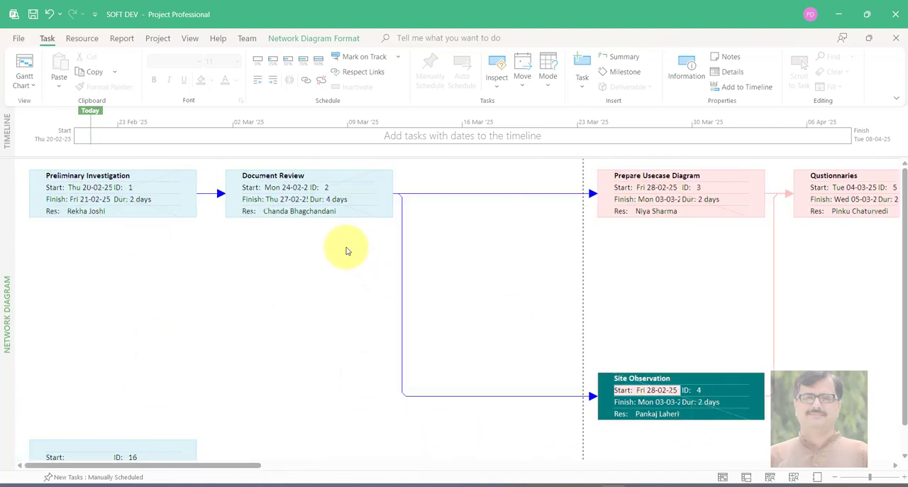
drag(249, 466, 219, 471)
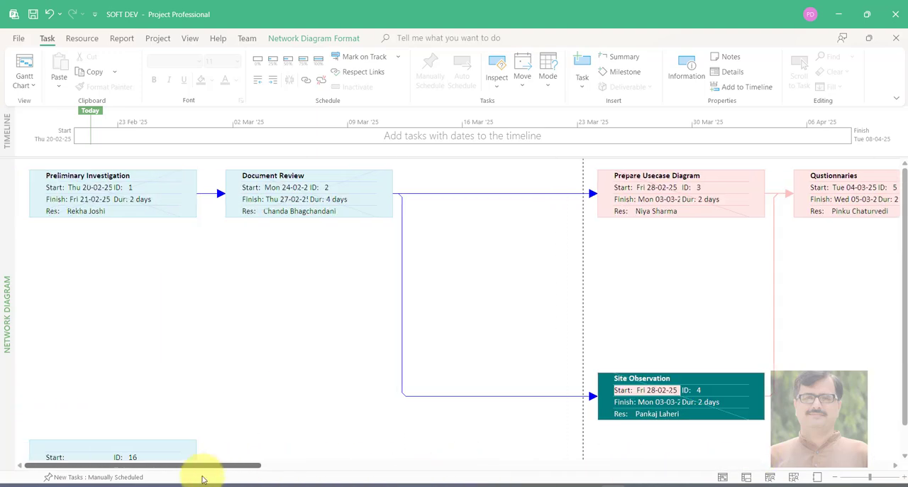
click(669, 187)
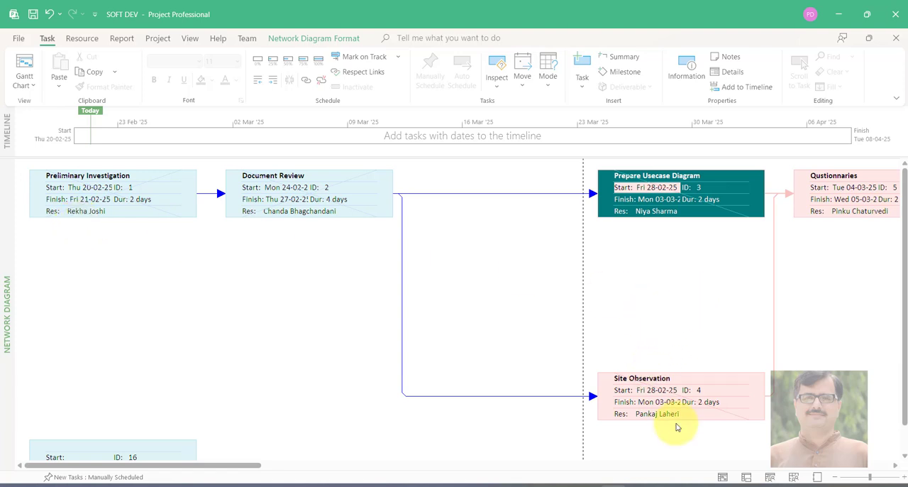
click(678, 372)
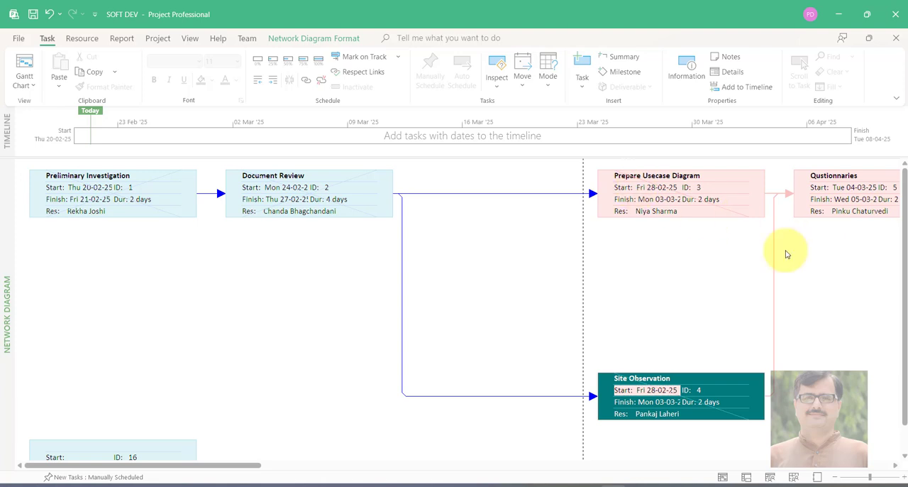
click(676, 190)
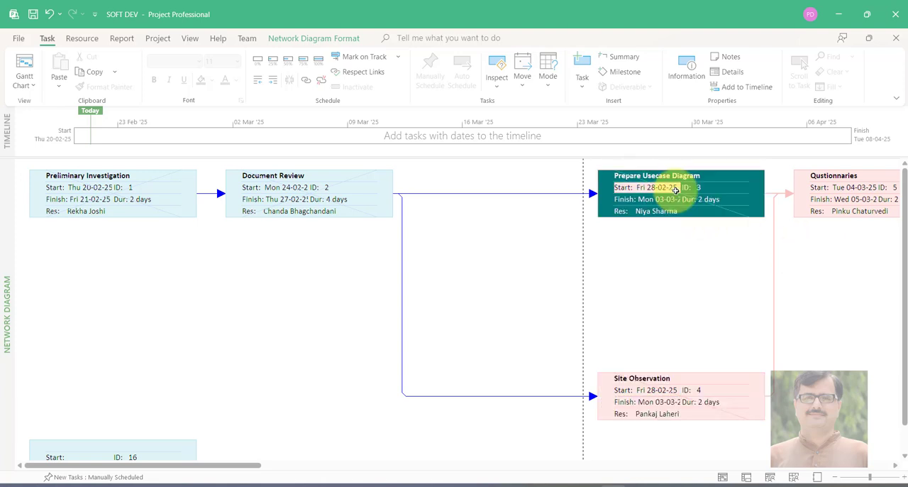
right_click(678, 199)
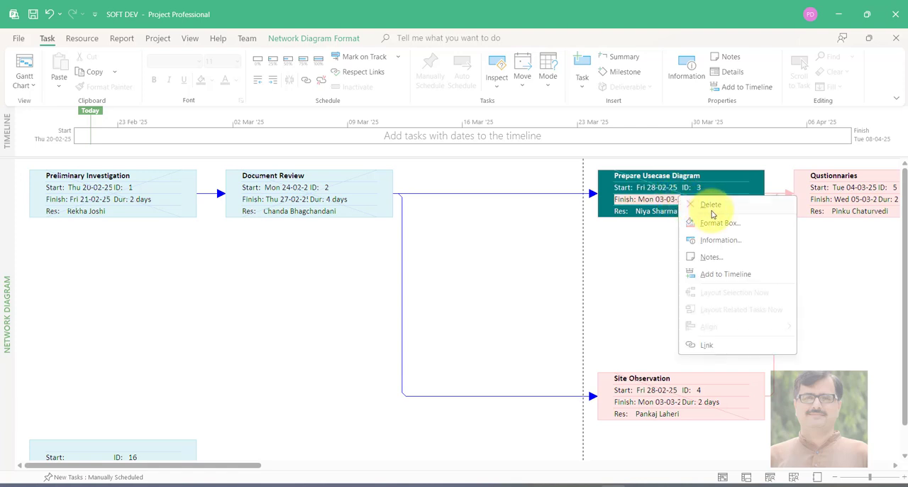
click(646, 216)
click(649, 212)
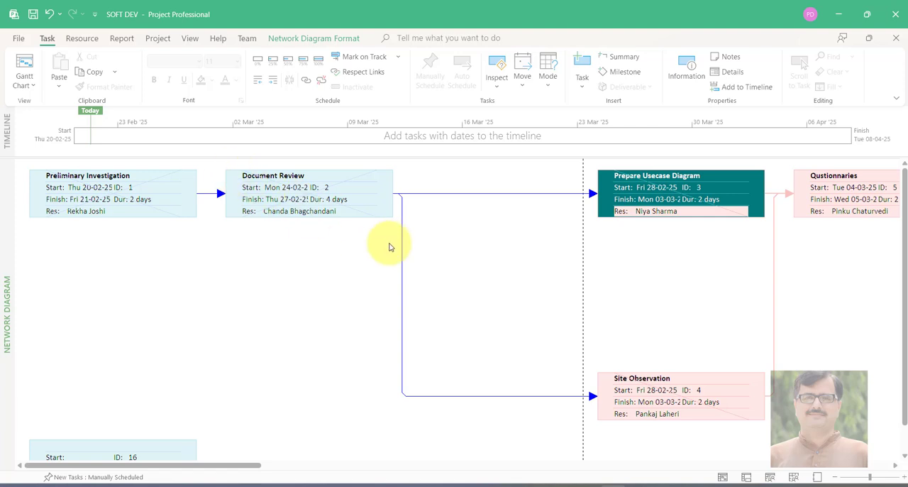
click(304, 210)
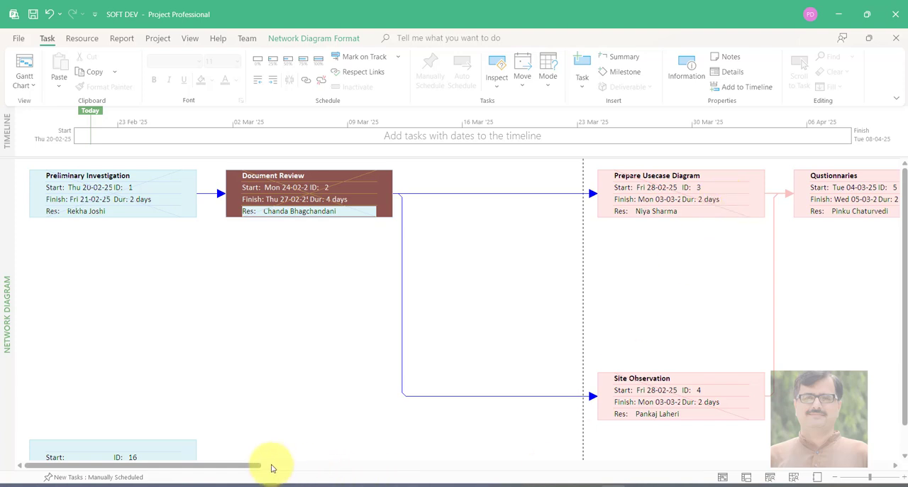
Follow the network diagram from Qustionnaries through Designing and the code1, code2 and code3 branches to Testing
drag(250, 466, 365, 466)
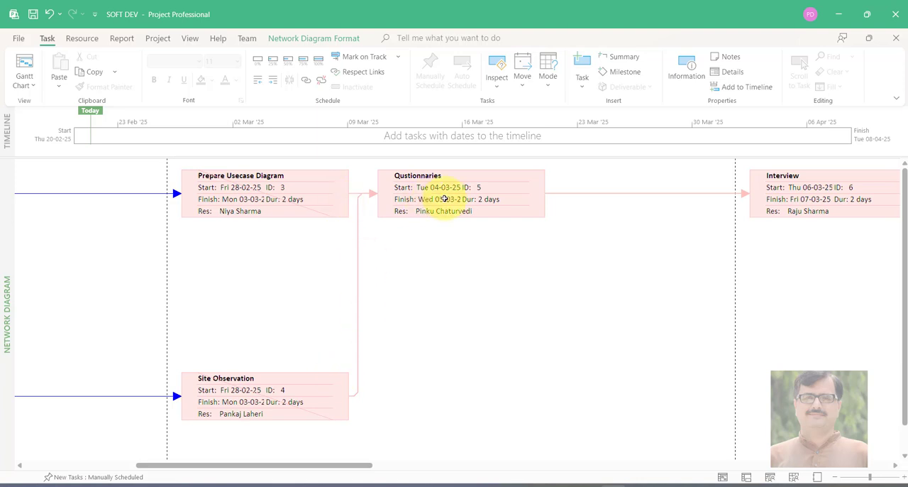
drag(341, 467, 710, 472)
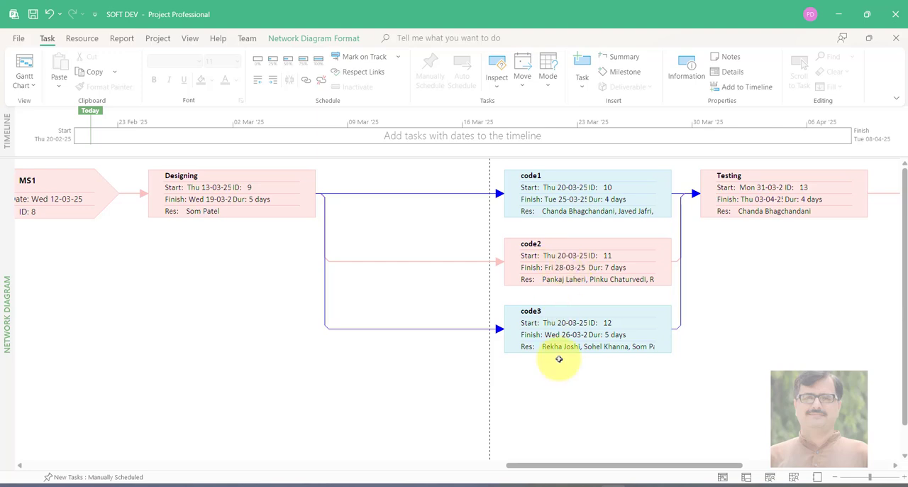
drag(575, 467, 131, 466)
click(30, 74)
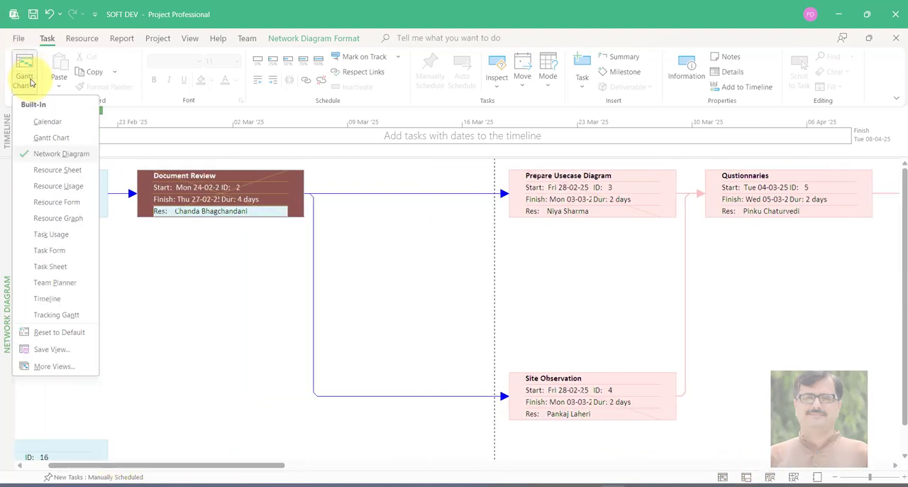
click(188, 153)
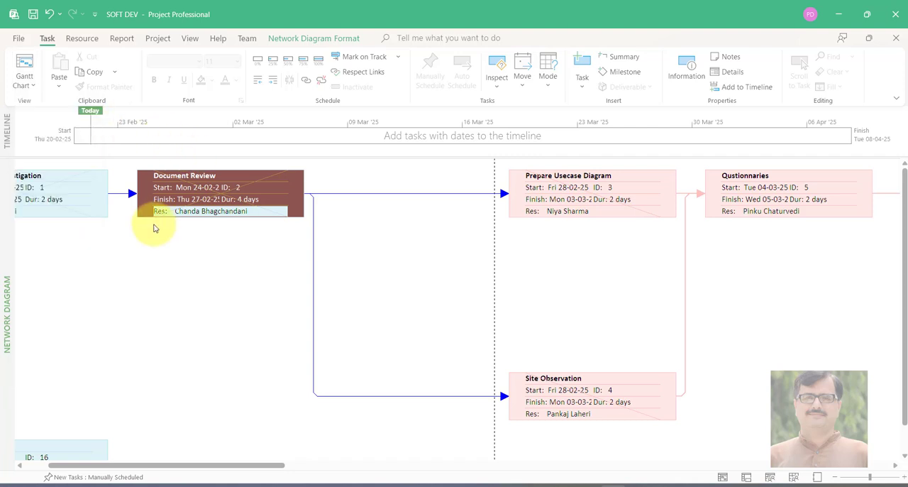
Trace the task sequence in the network diagram again, from Preliminary Investigation through to Testing
drag(284, 466, 229, 464)
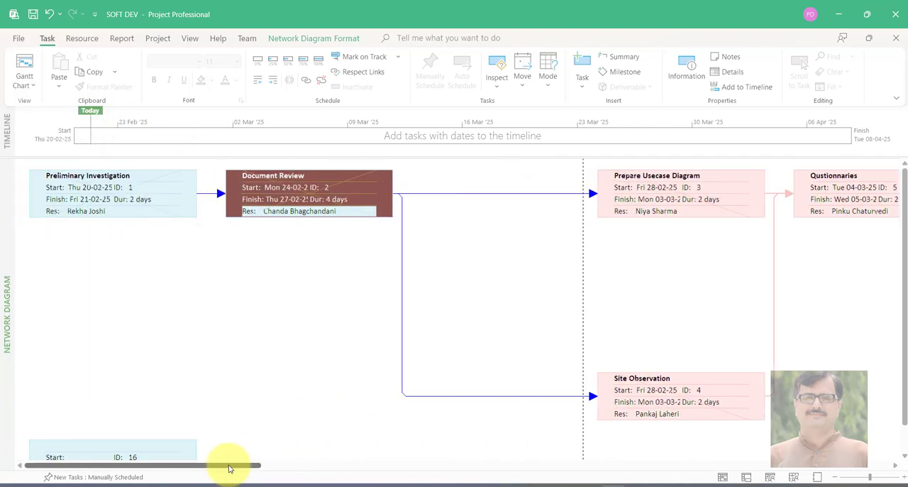
click(146, 226)
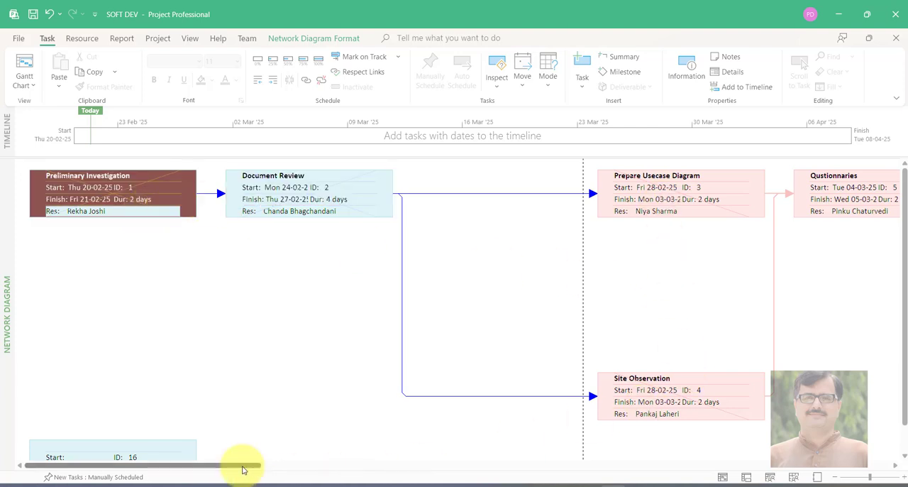
drag(243, 469, 760, 427)
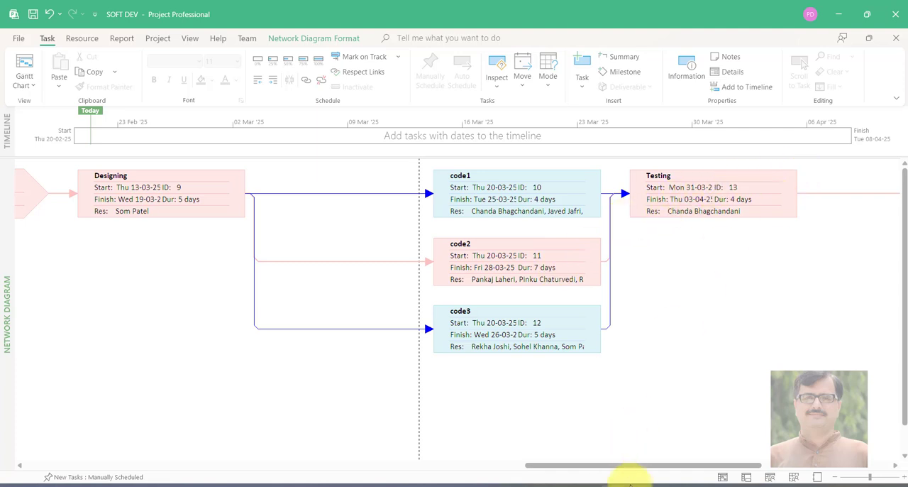
Follow the network diagram from Testing through MS2 to Implementation, and review the code branches leading into Testing
drag(628, 468, 774, 438)
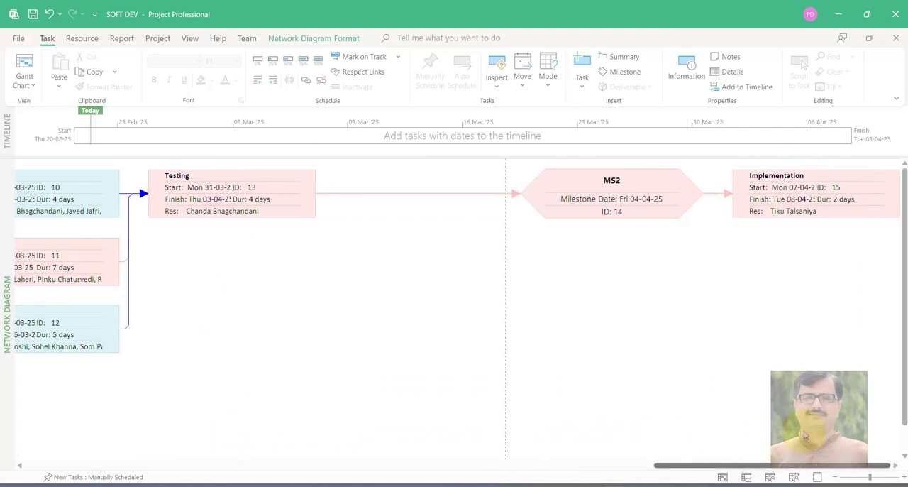
drag(720, 466, 629, 446)
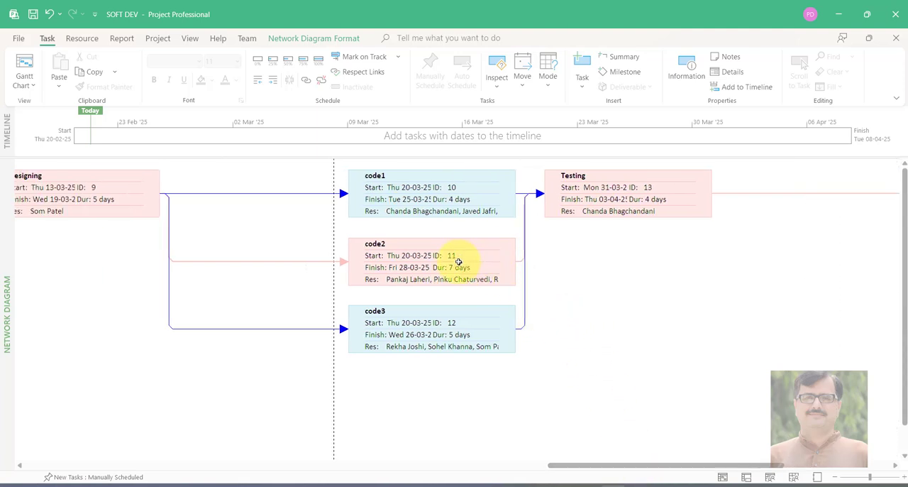
drag(573, 466, 75, 476)
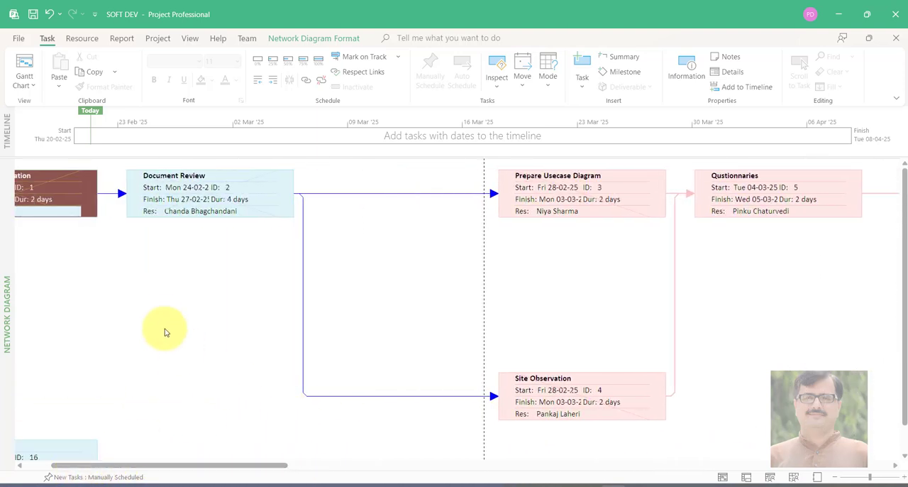
Reset the Document Review and Preliminary Investigation tasks to 0% complete
click(141, 208)
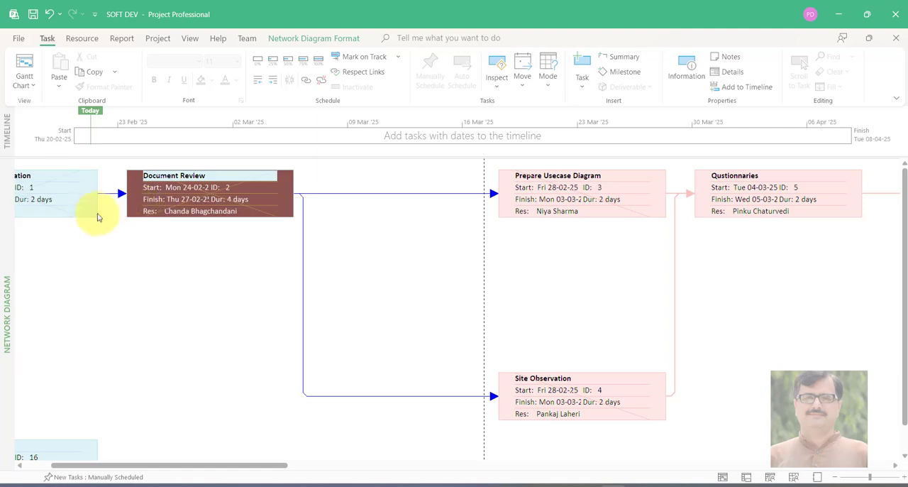
click(84, 208)
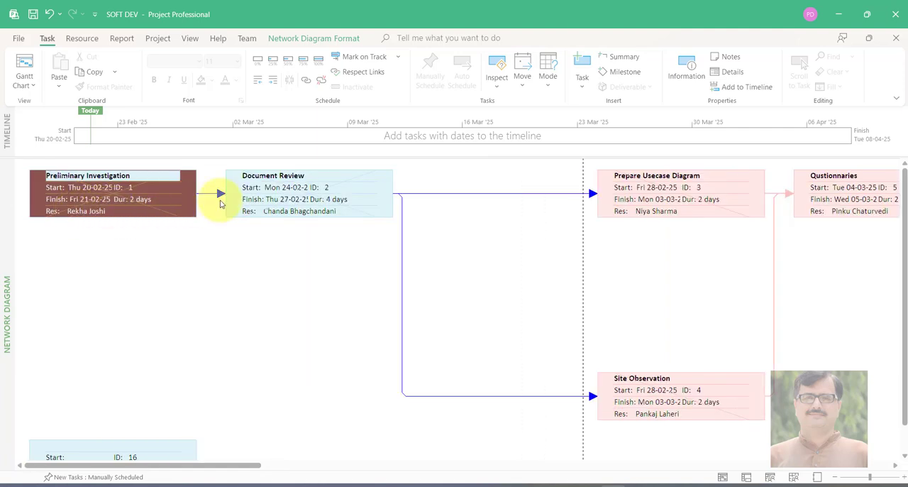
click(288, 197)
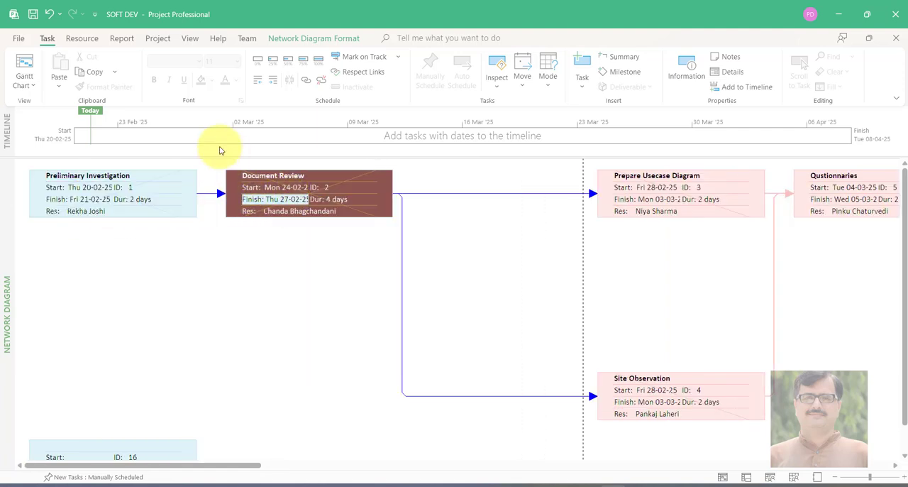
click(17, 39)
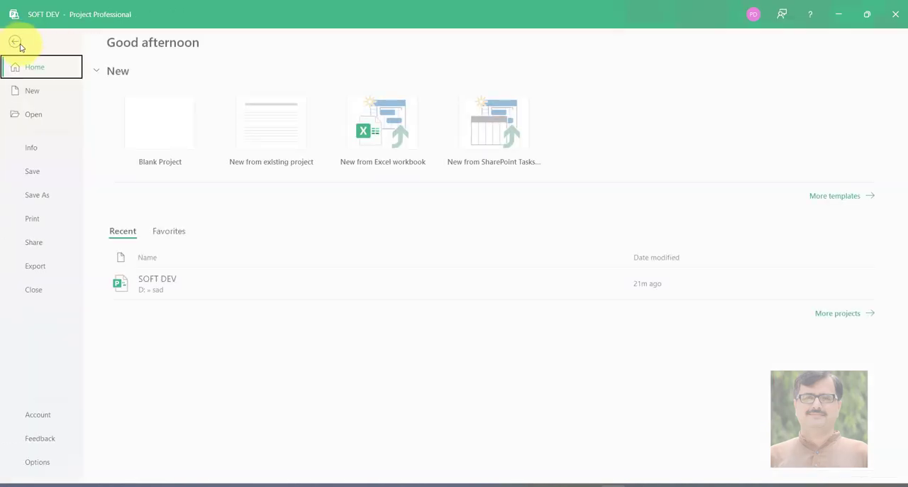
click(17, 42)
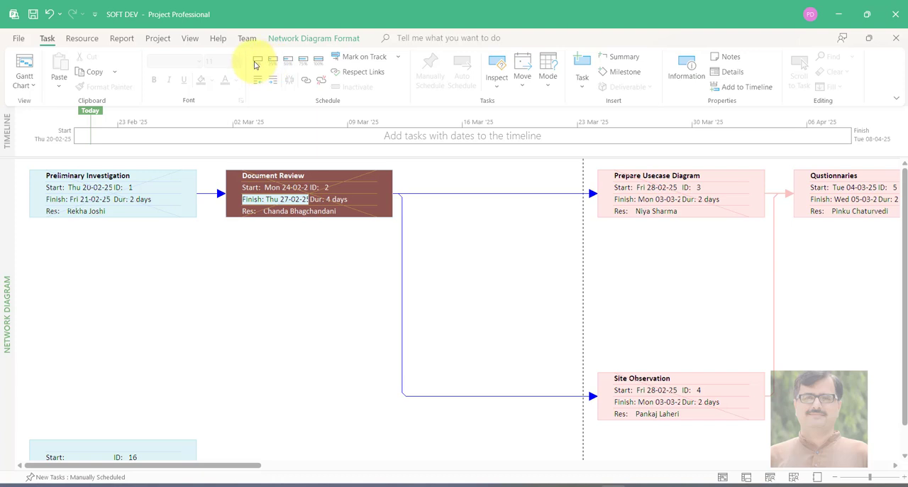
click(168, 177)
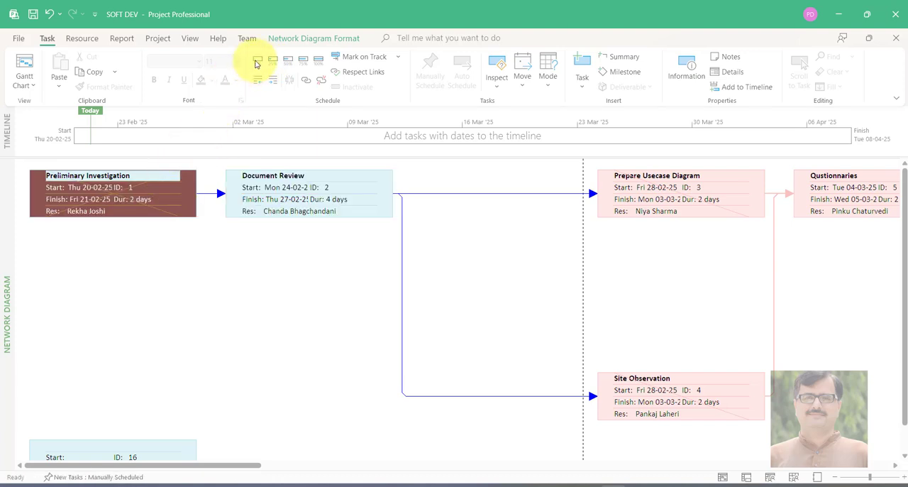
Reset the Prepare Usecase Diagram and Site Observation tasks to 0% complete
click(718, 200)
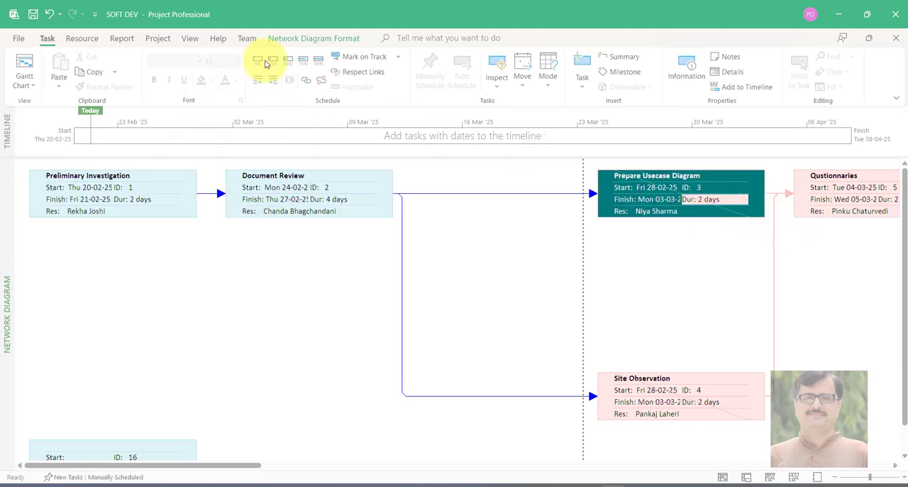
click(841, 188)
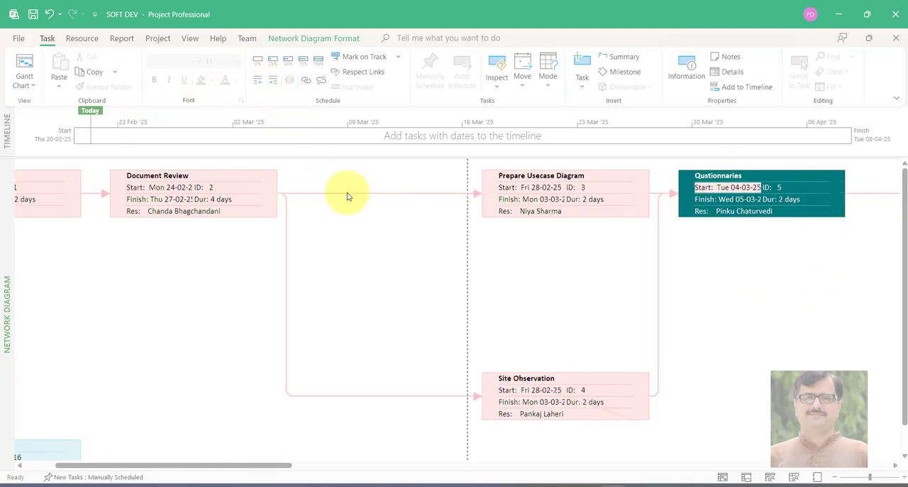
click(509, 389)
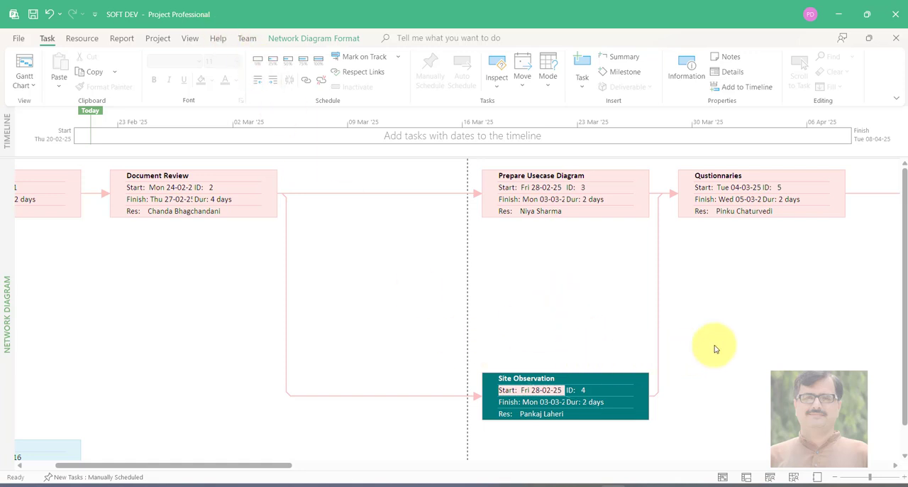
click(546, 198)
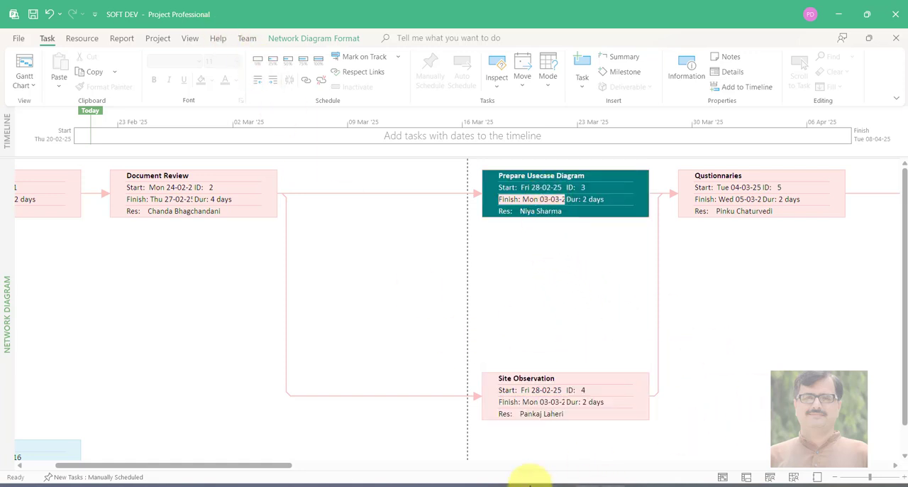
Review the critical path, switch to Calculator and start totalling its durations with 2 + 4 for Preliminary Investigation and Document Review
drag(281, 470, 705, 422)
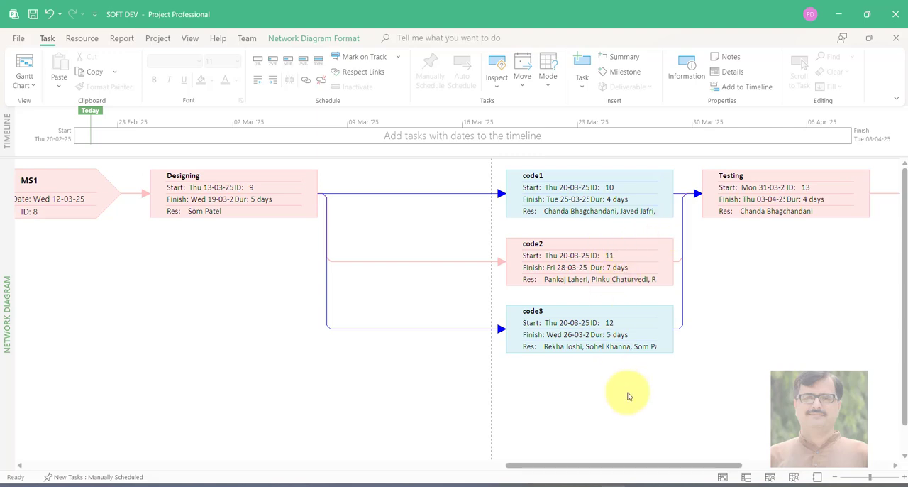
drag(626, 470, 84, 478)
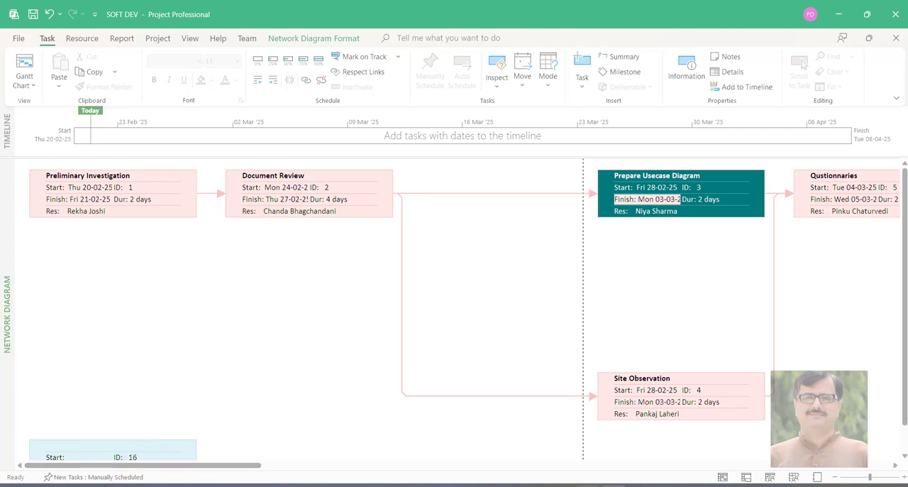
click(401, 484)
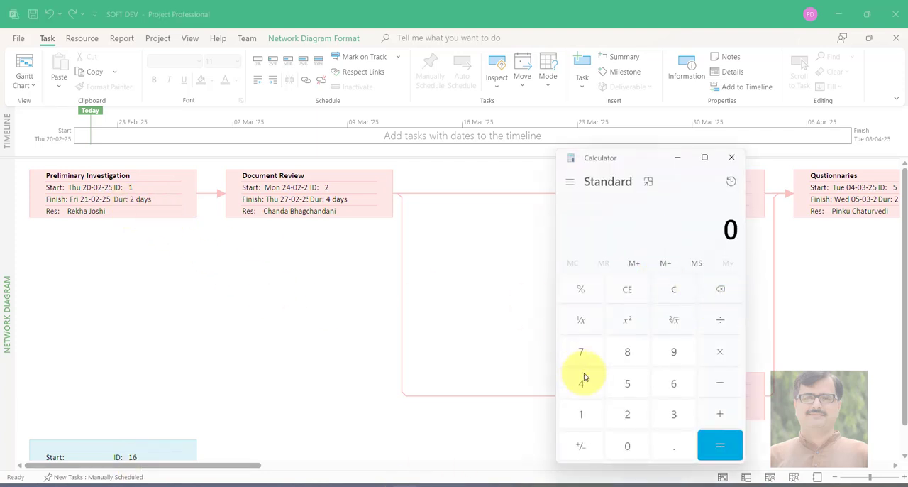
click(627, 414)
drag(648, 168, 492, 216)
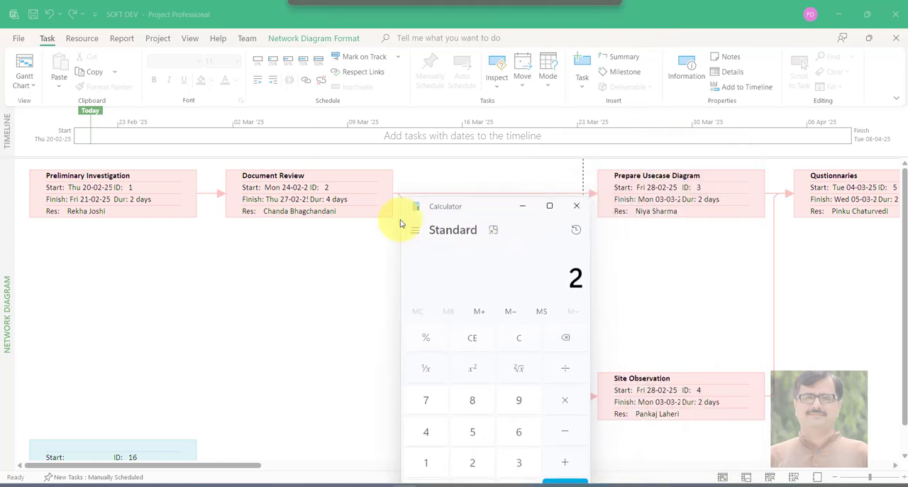
click(570, 467)
click(433, 430)
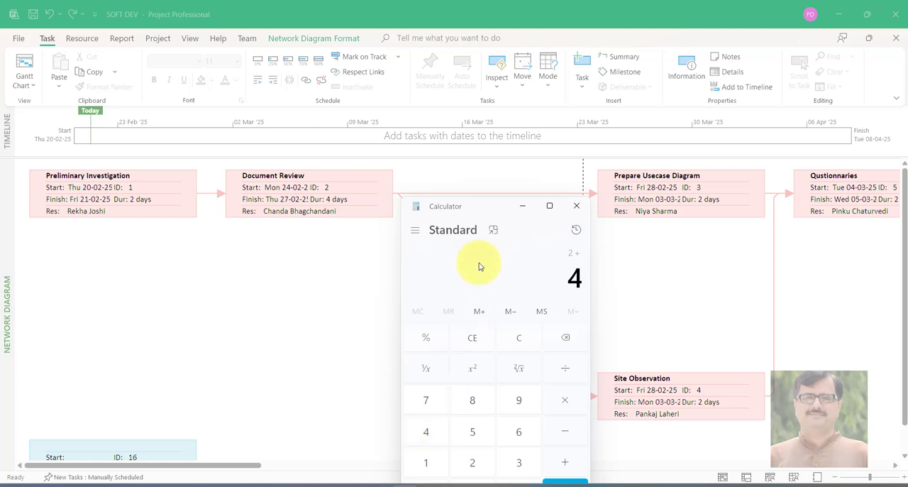
Add 2 days to the running total for the parallel Prepare Usecase Diagram and Site Observation tasks
drag(493, 207, 308, 187)
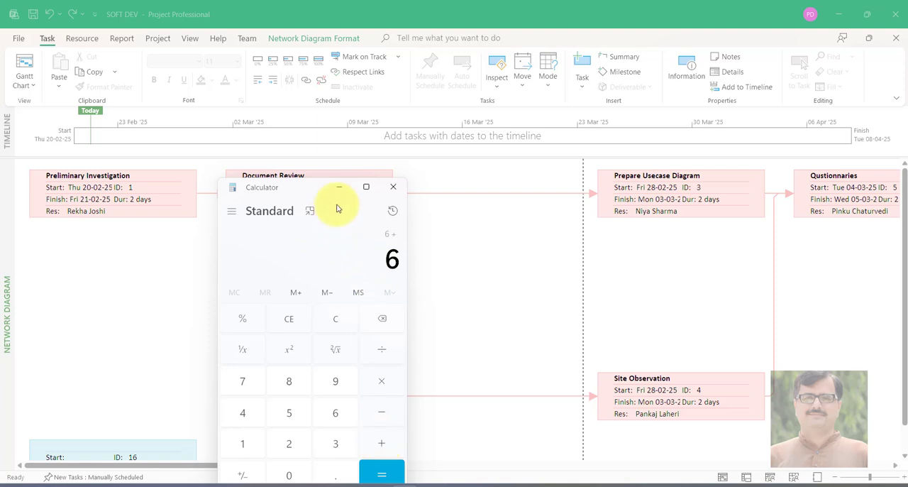
drag(305, 190, 307, 245)
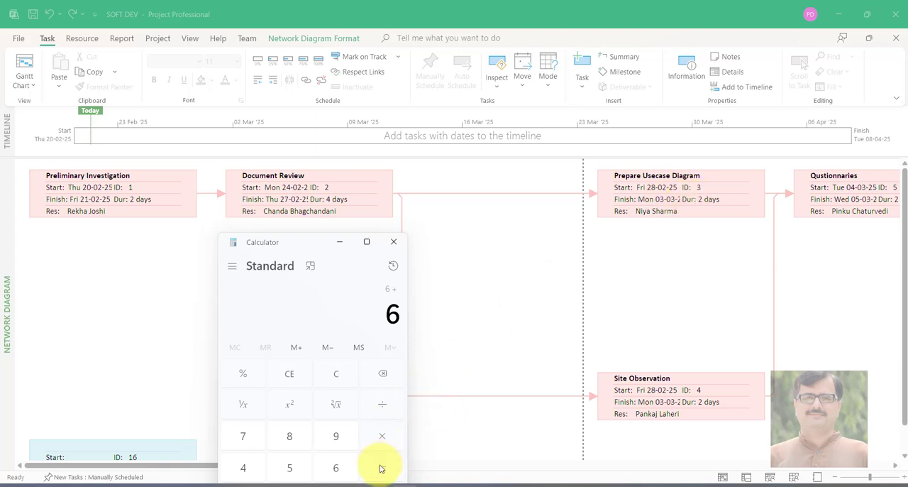
drag(312, 248, 245, 215)
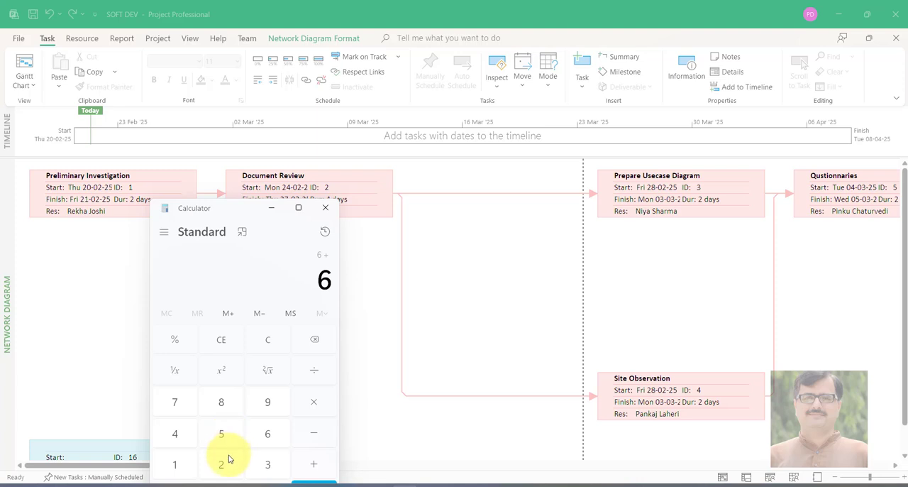
drag(234, 208, 203, 171)
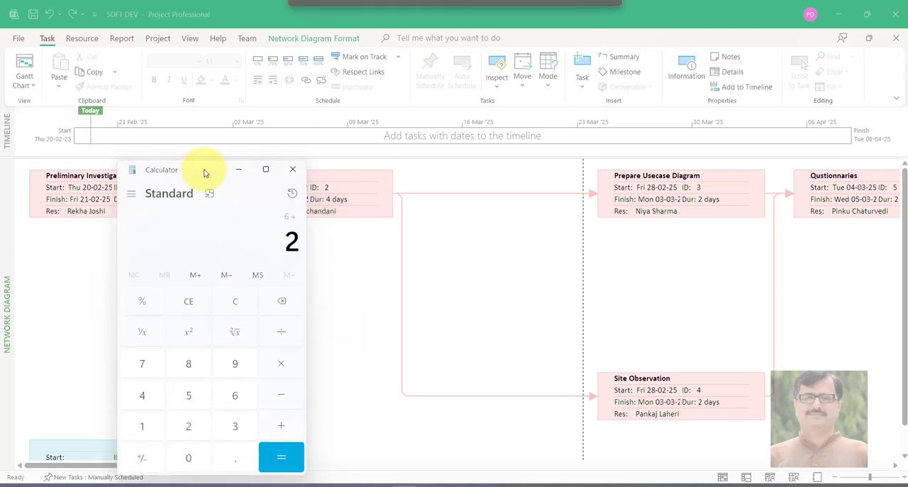
click(282, 457)
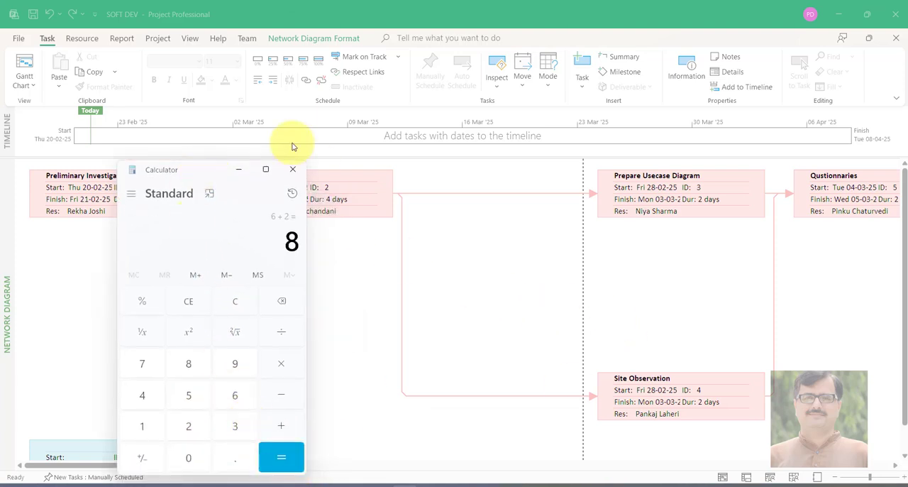
Add the 2-day duration of Qustionnaries to the running total in Calculator
drag(215, 175, 229, 241)
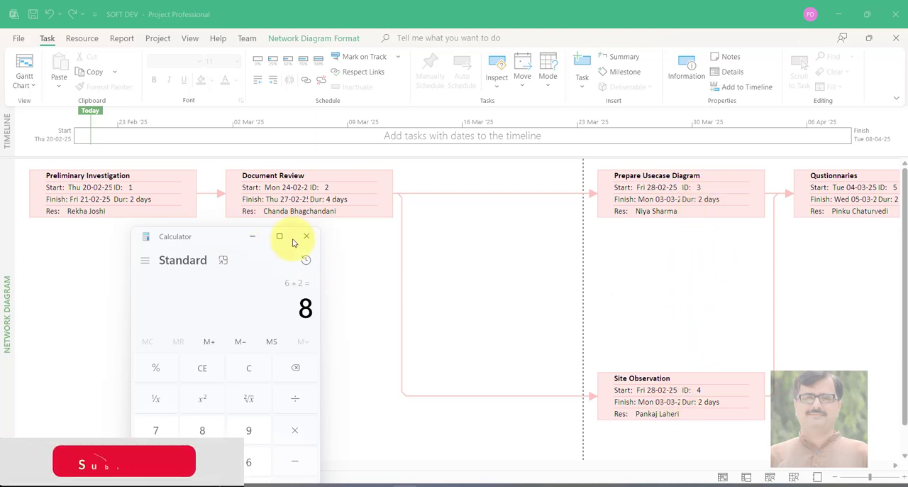
drag(217, 238, 445, 233)
drag(258, 465, 387, 475)
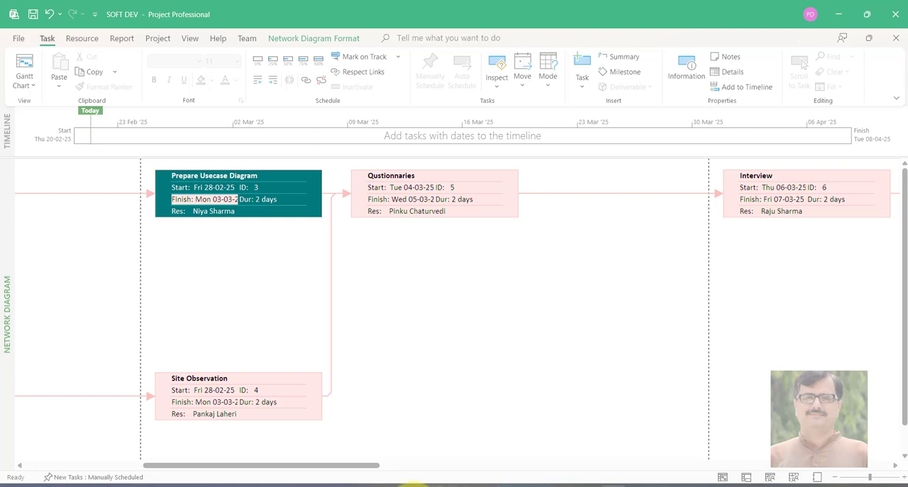
click(410, 485)
drag(472, 237, 584, 198)
click(648, 447)
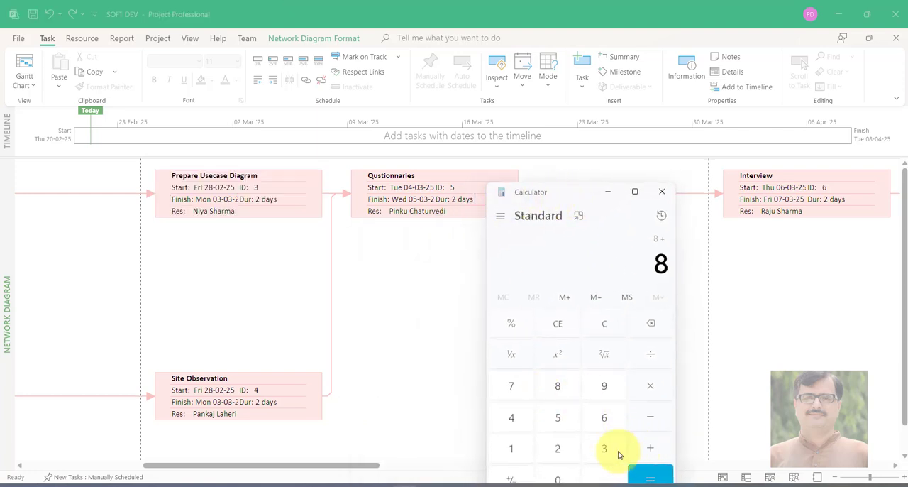
click(557, 448)
click(647, 475)
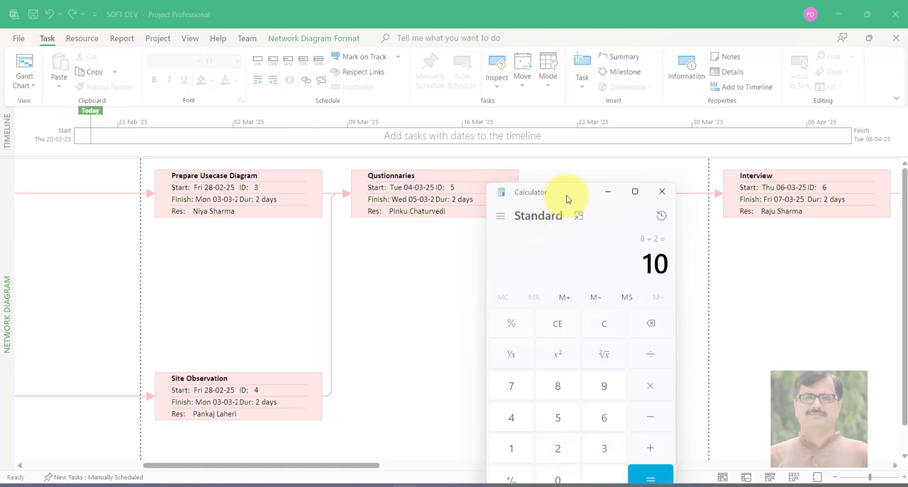
Add the 2-day duration of Interview to the running total
drag(564, 197, 477, 152)
click(562, 413)
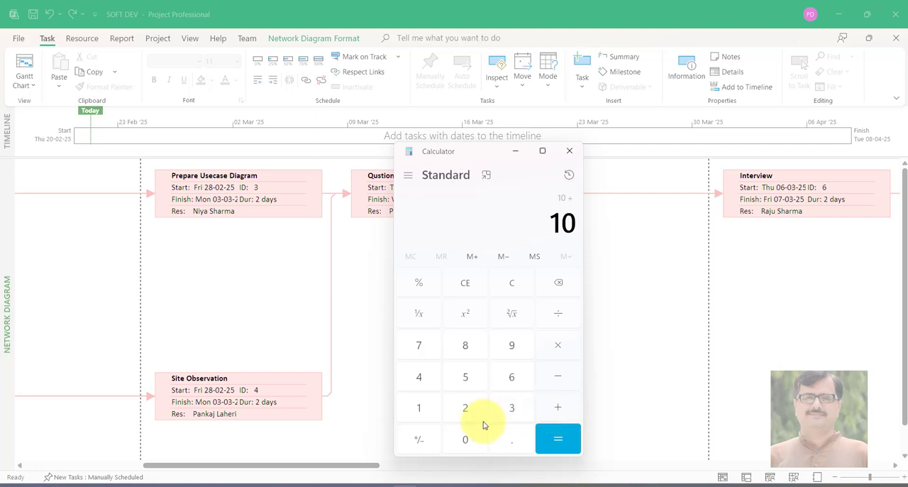
click(467, 409)
click(557, 439)
Add 2 days to the calculated total for the Produce Software Requirement Specification task
drag(380, 468, 545, 461)
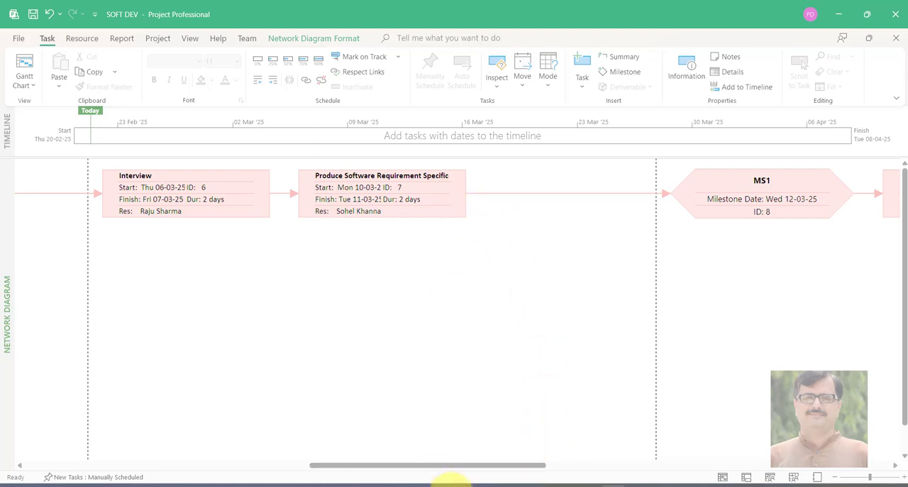
click(403, 482)
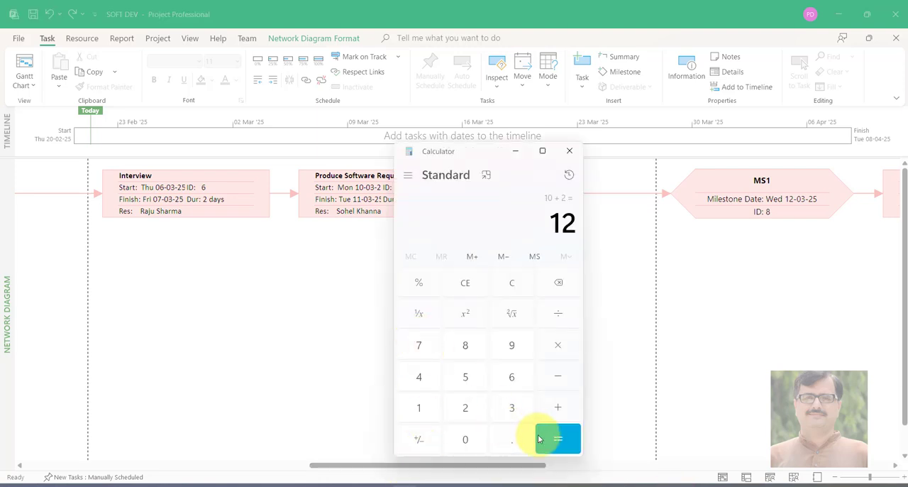
click(558, 410)
click(465, 411)
click(568, 436)
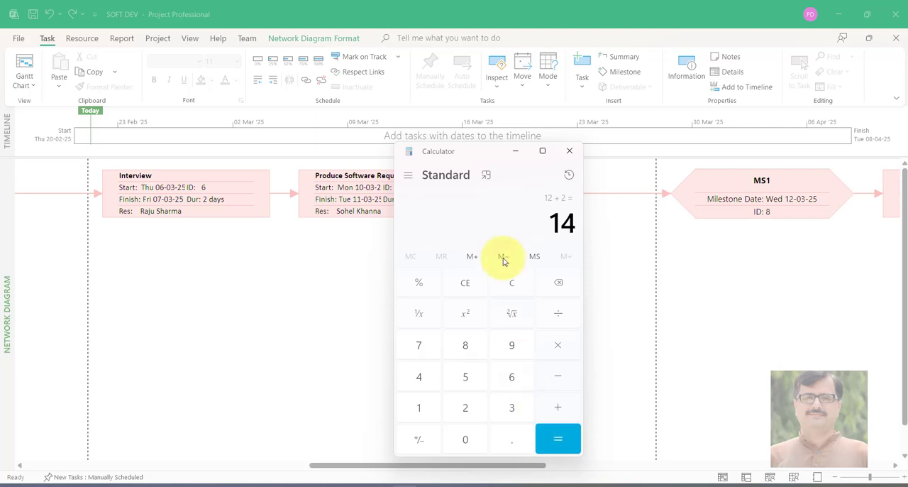
Add 1 day for the MS1 milestone and 5 days for Designing to the running total
drag(482, 156, 359, 250)
drag(521, 467, 599, 475)
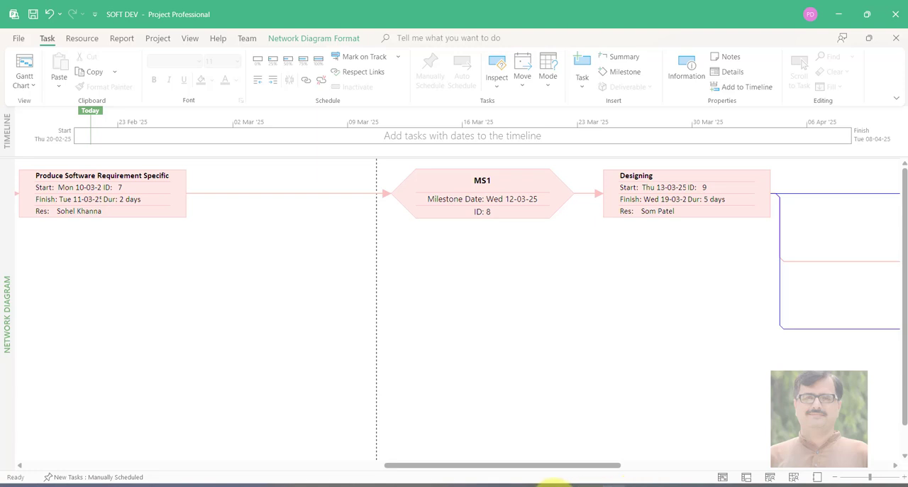
click(391, 485)
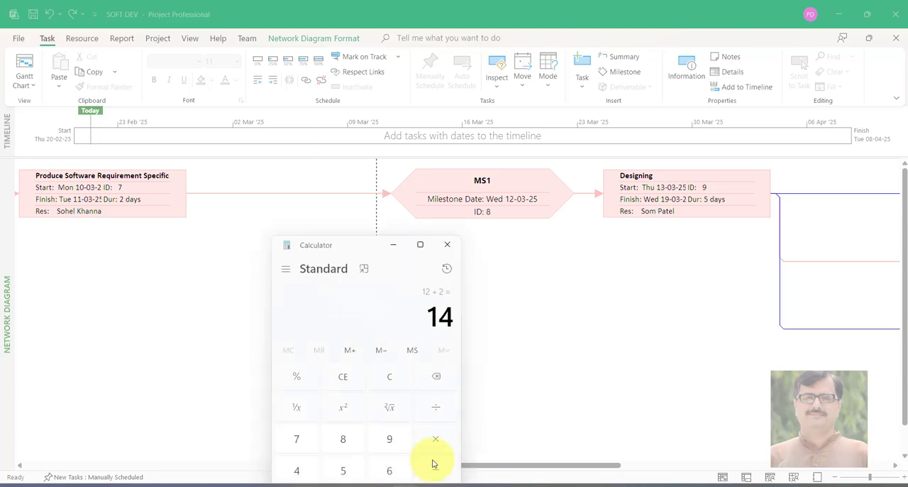
drag(351, 237, 304, 183)
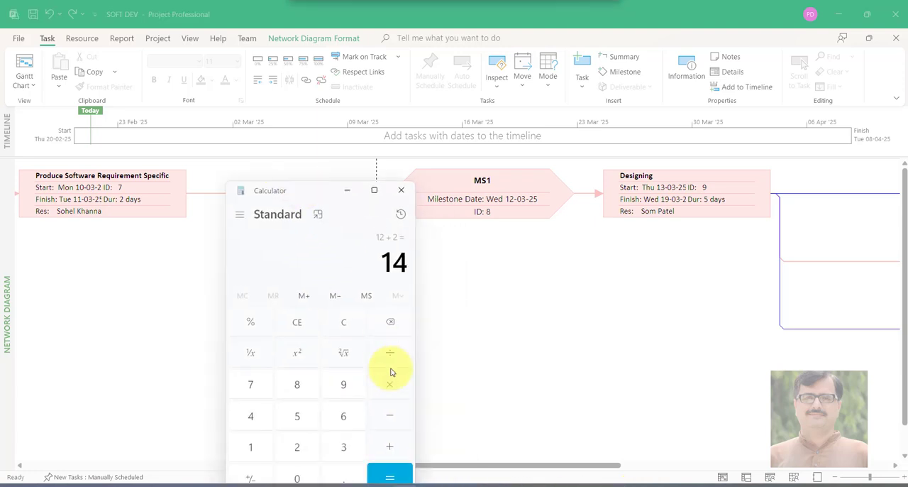
click(397, 445)
click(248, 447)
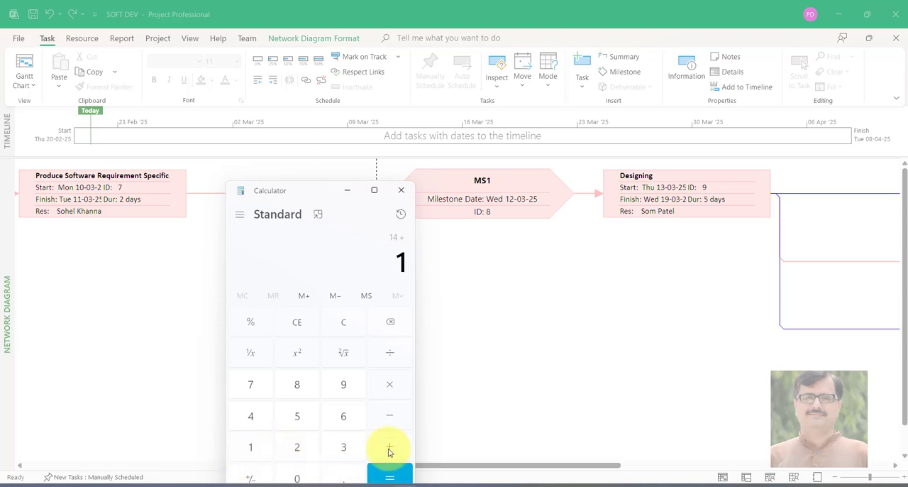
click(389, 451)
click(381, 445)
click(298, 416)
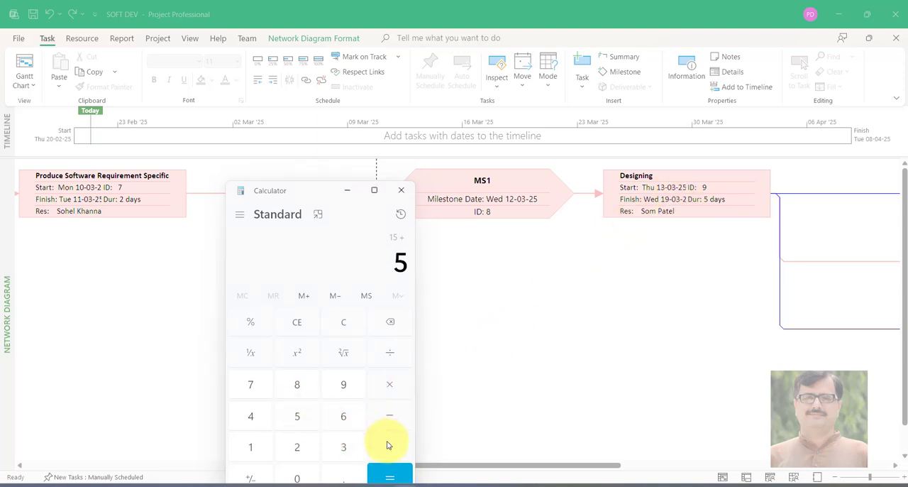
click(390, 470)
drag(559, 466, 694, 462)
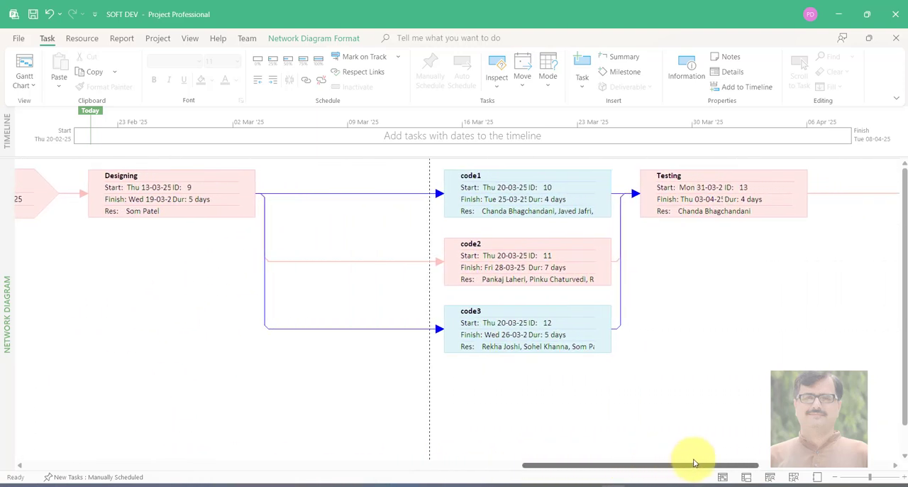
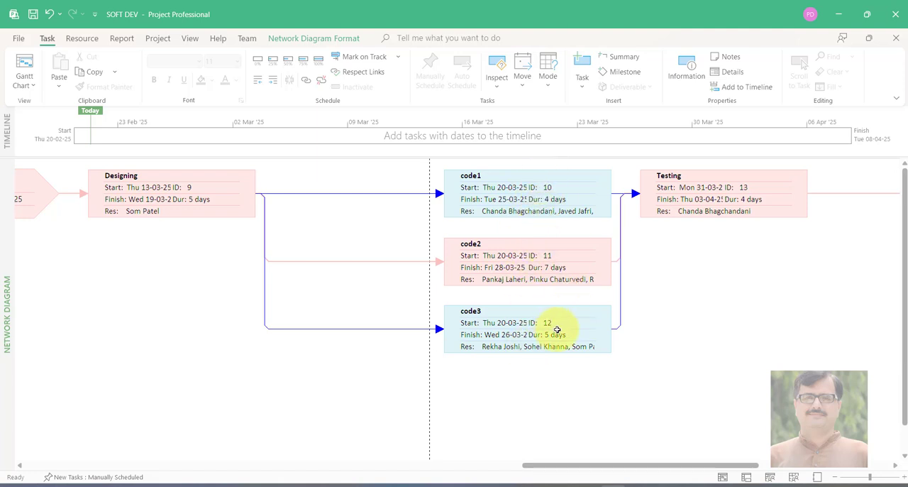
Close Calculator and look through the network diagram from Testing to Implementation and back at Preliminary Investigation
drag(596, 469, 727, 468)
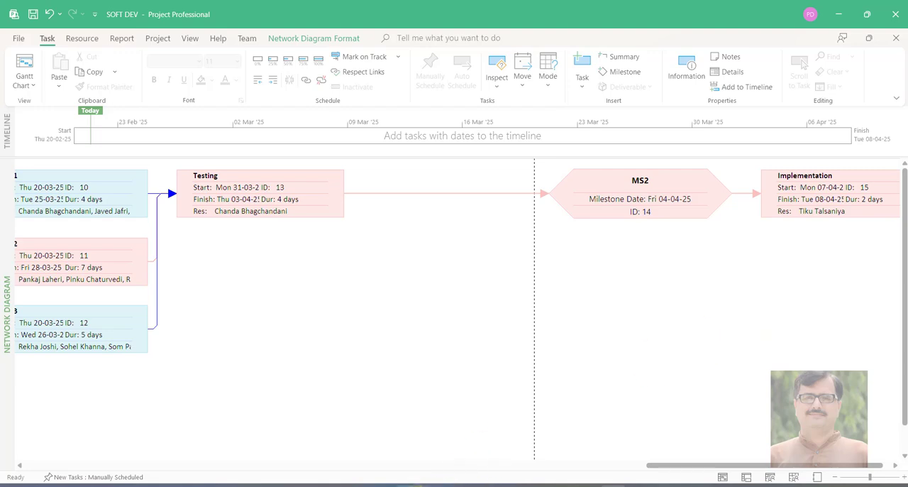
click(398, 484)
click(401, 191)
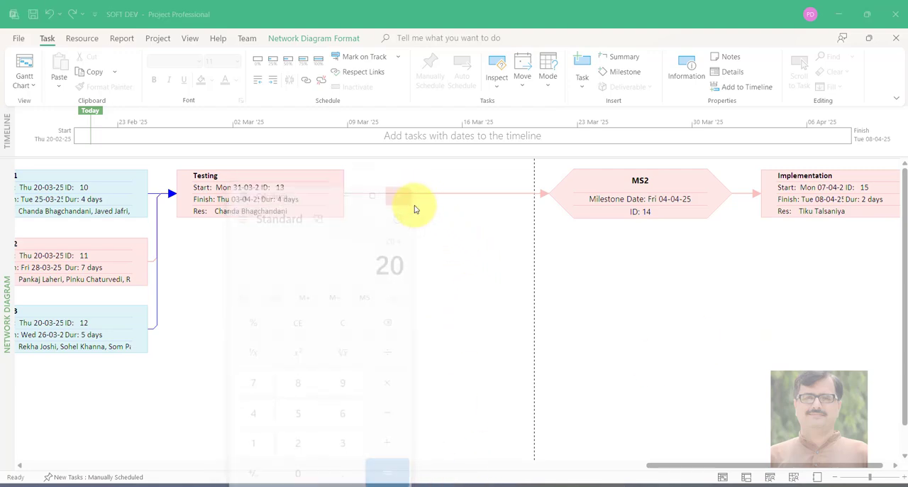
drag(711, 472, 62, 454)
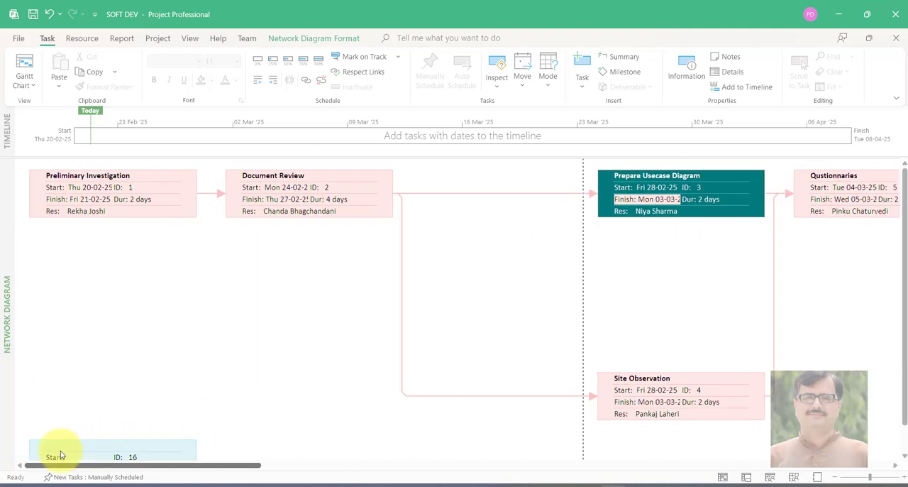
drag(61, 455, 582, 397)
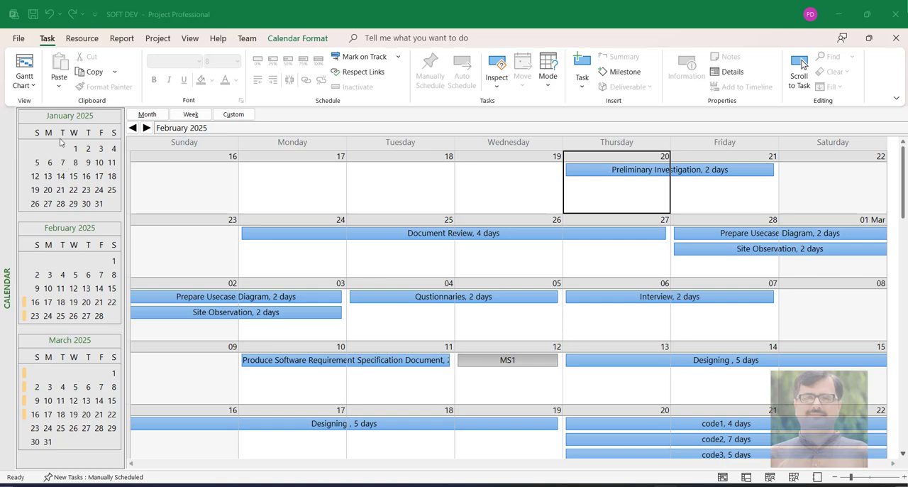
Display the project in the Gantt Chart view and in the Network Diagram view
click(31, 88)
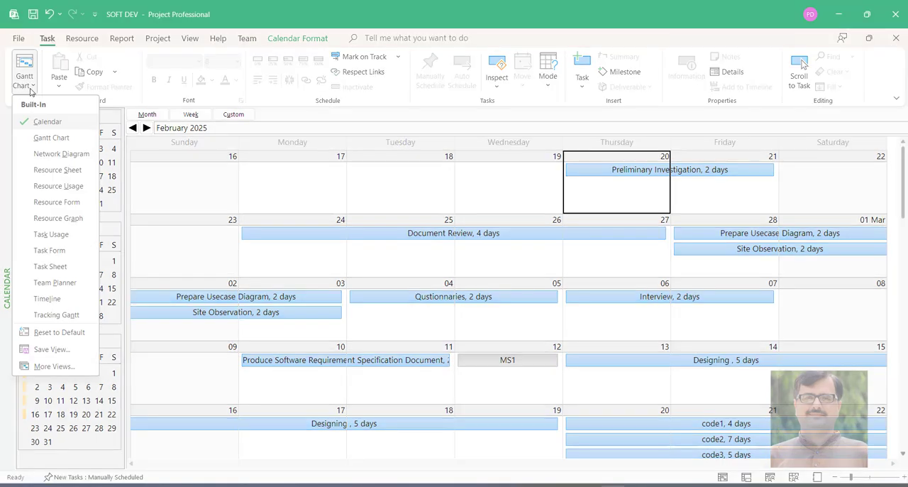
click(51, 136)
click(30, 86)
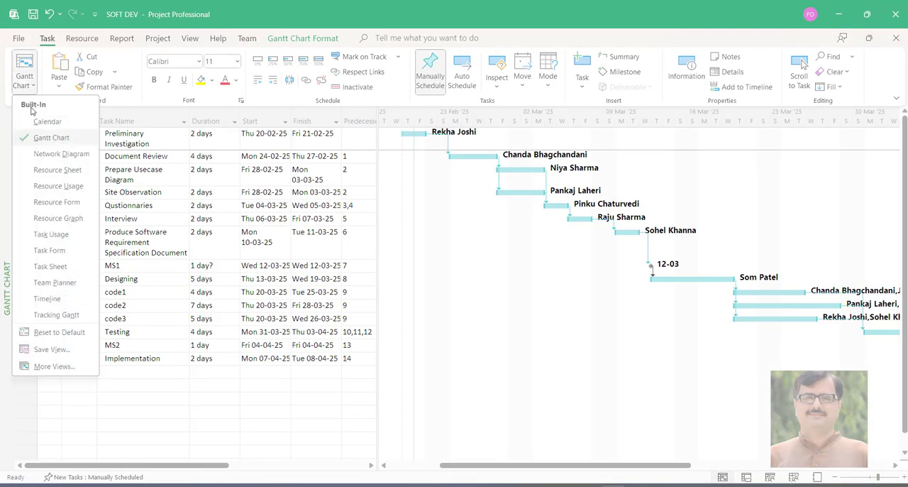
click(43, 154)
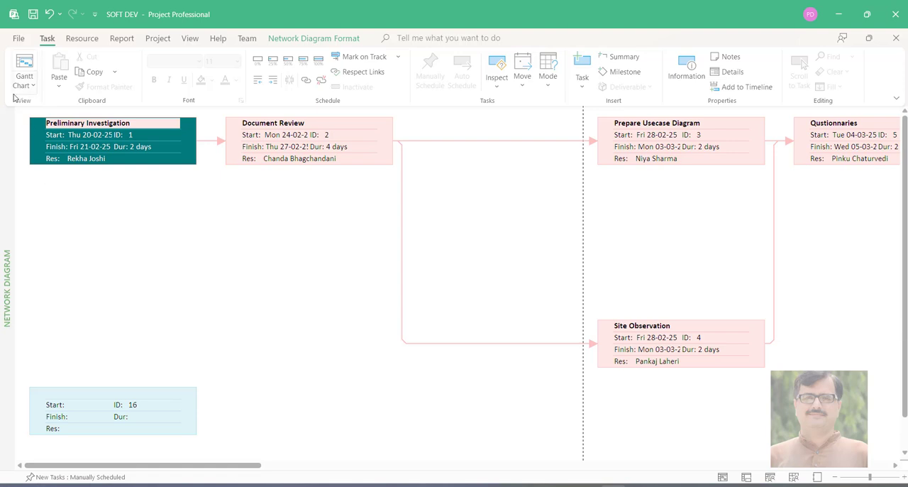
Display the project's Resource Sheet view and its Resource Usage view
click(28, 88)
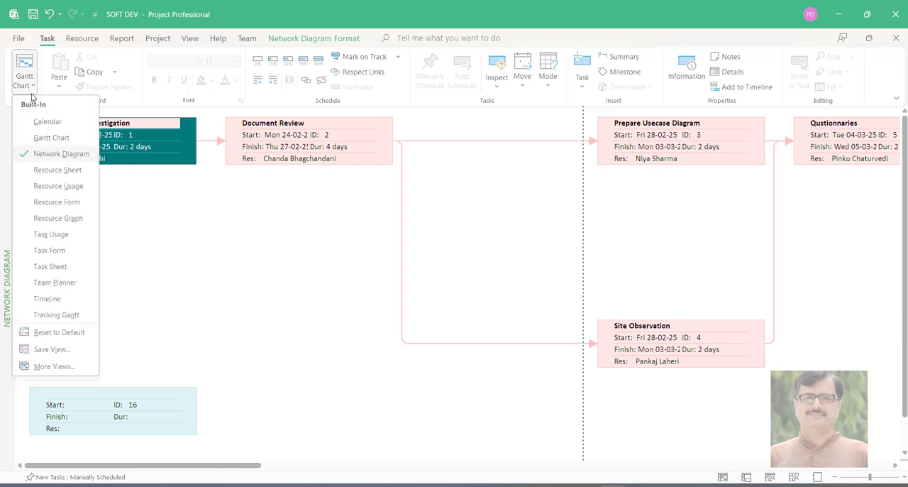
click(57, 170)
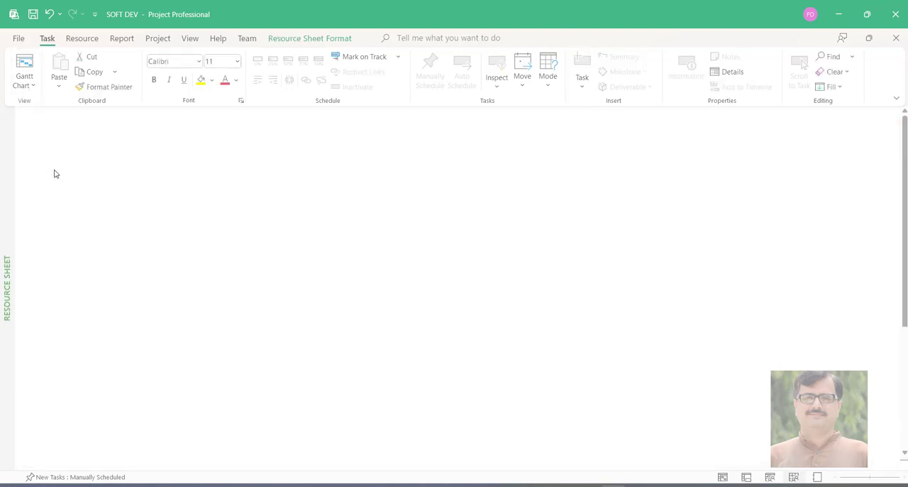
click(30, 88)
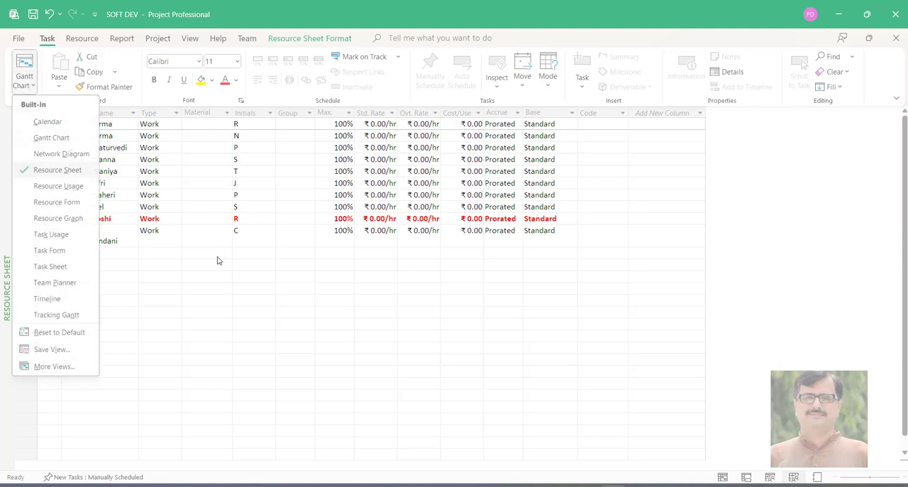
click(60, 187)
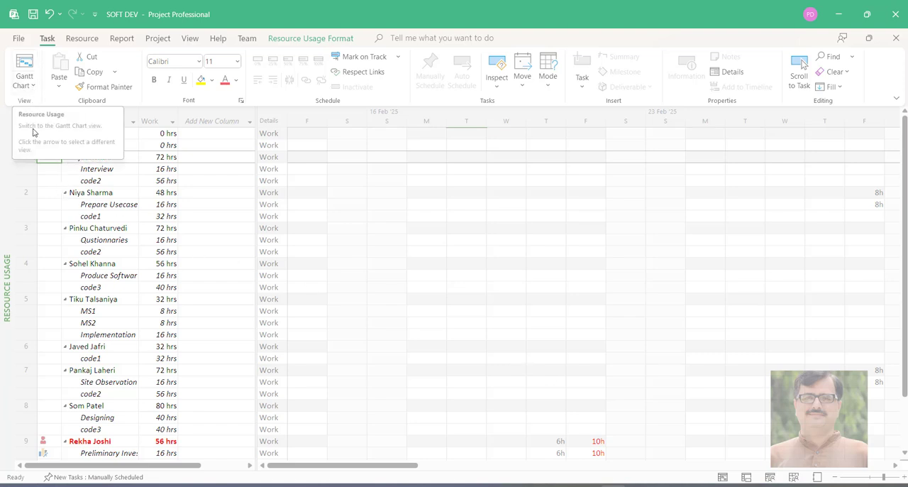
Open the Resource Graph view and browse the allocation graphs of the individual resources
click(33, 87)
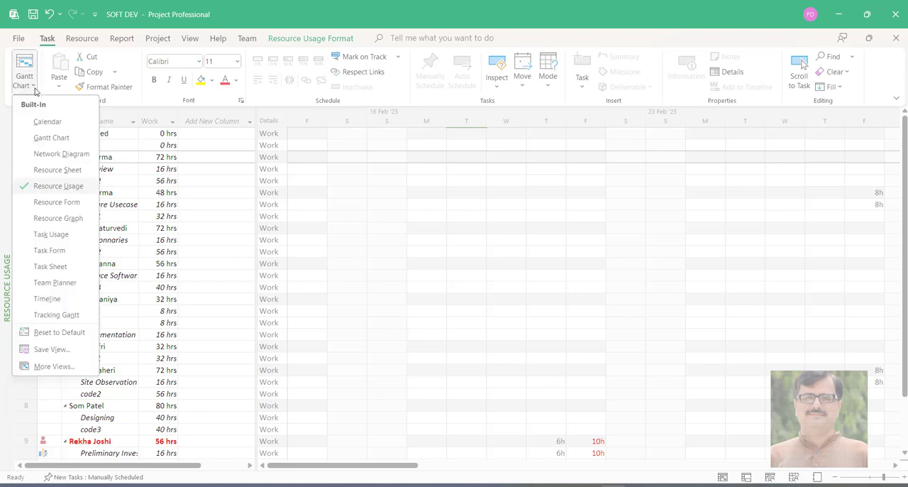
click(67, 218)
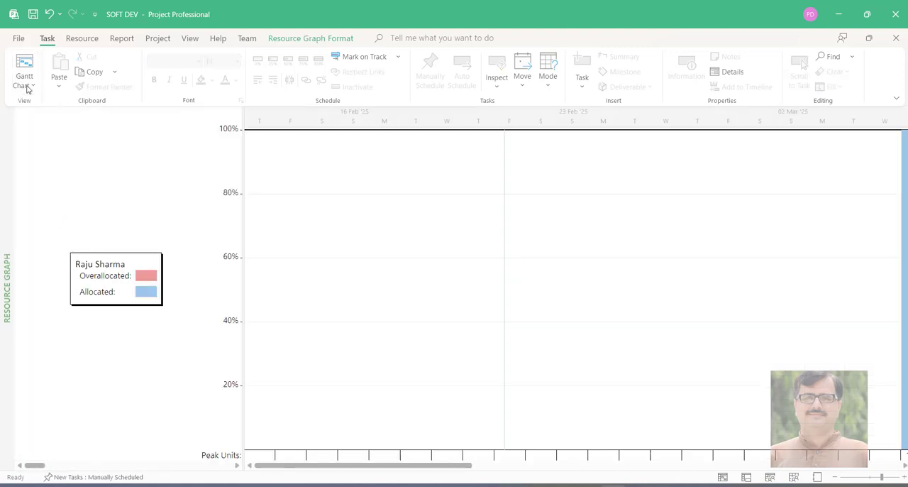
scroll(334, 331, down, 3)
scroll(332, 332, up, 3)
scroll(331, 333, down, 3)
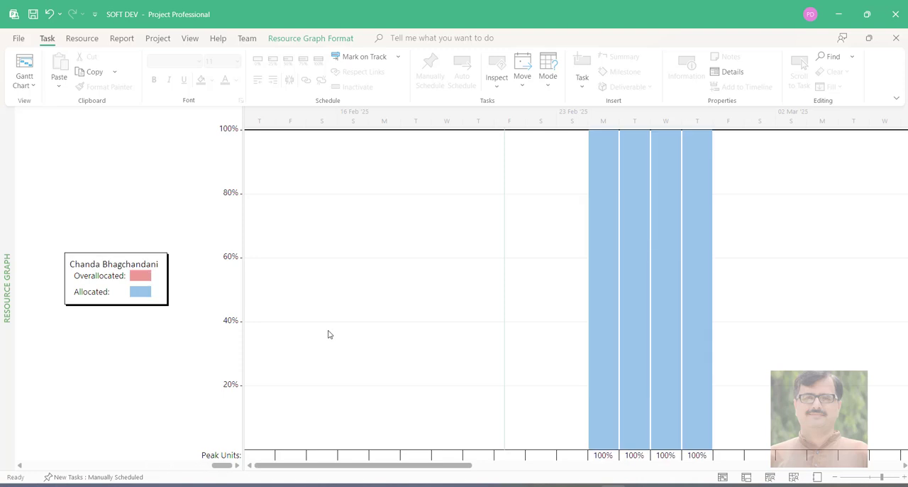
scroll(328, 333, down, 1)
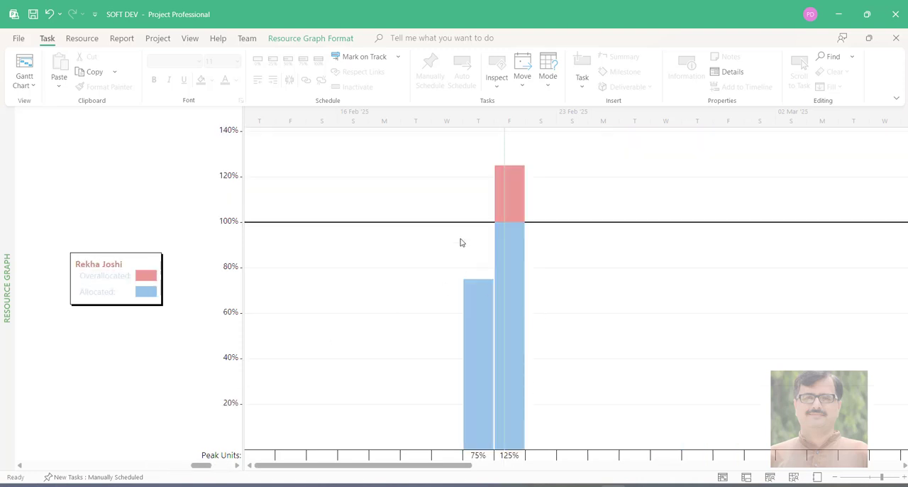
Open the Task Sheet view and examine the resources and predecessors of the Preliminary Investigation task
click(28, 88)
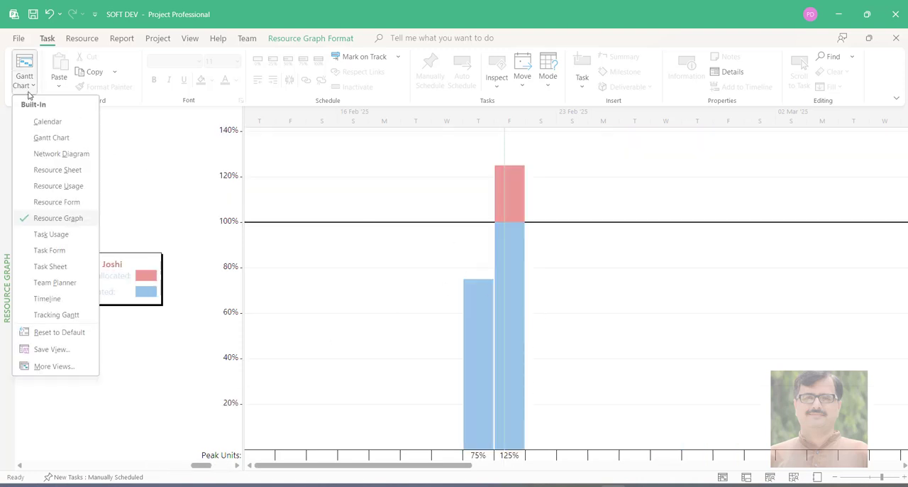
click(51, 266)
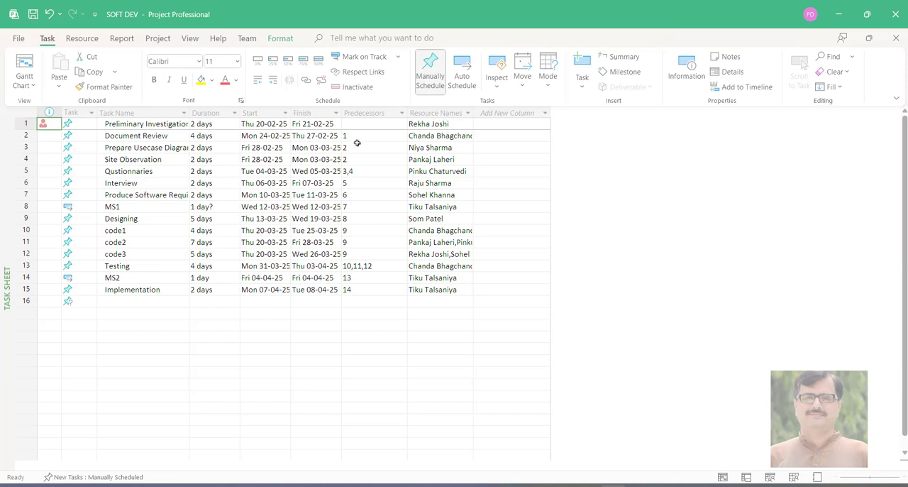
double_click(134, 127)
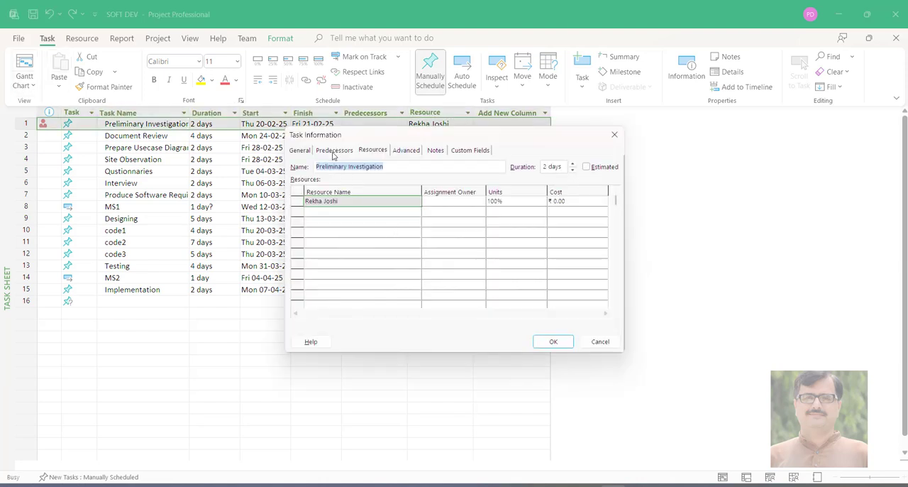
click(338, 150)
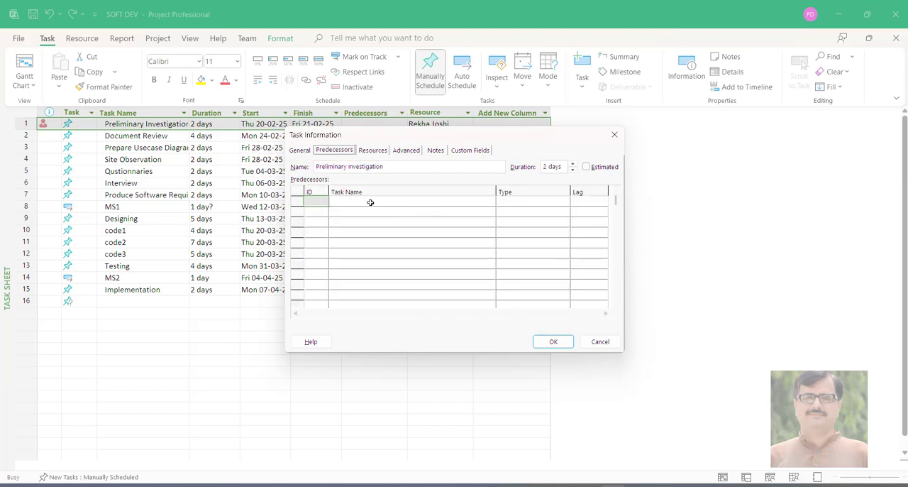
click(616, 135)
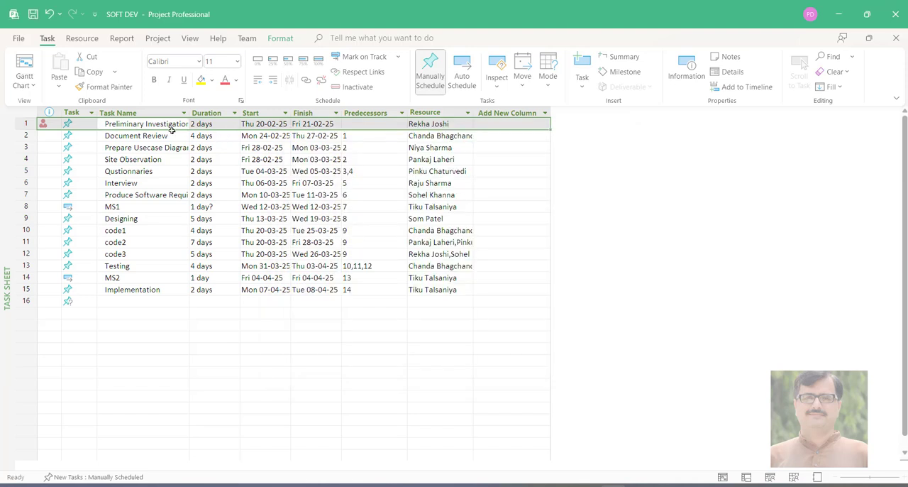
Examine the predecessors, resources and advanced settings in the Document Review task's information
click(165, 138)
double_click(166, 138)
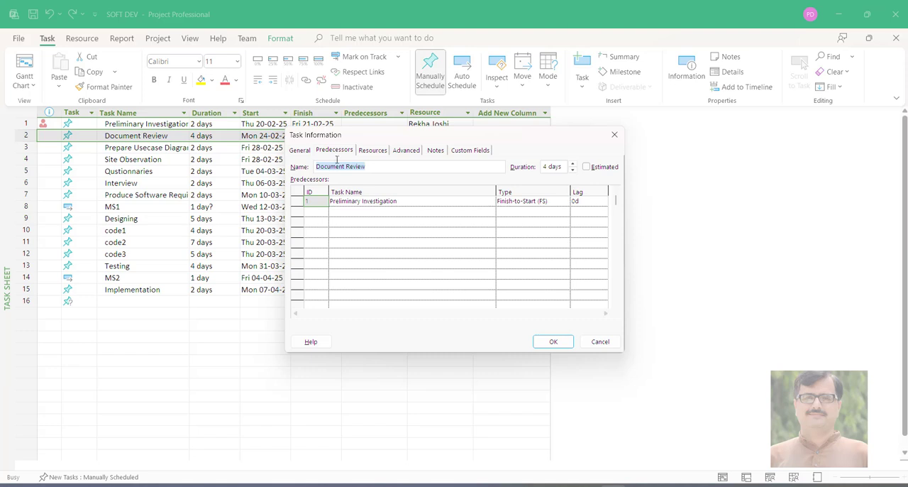
click(372, 151)
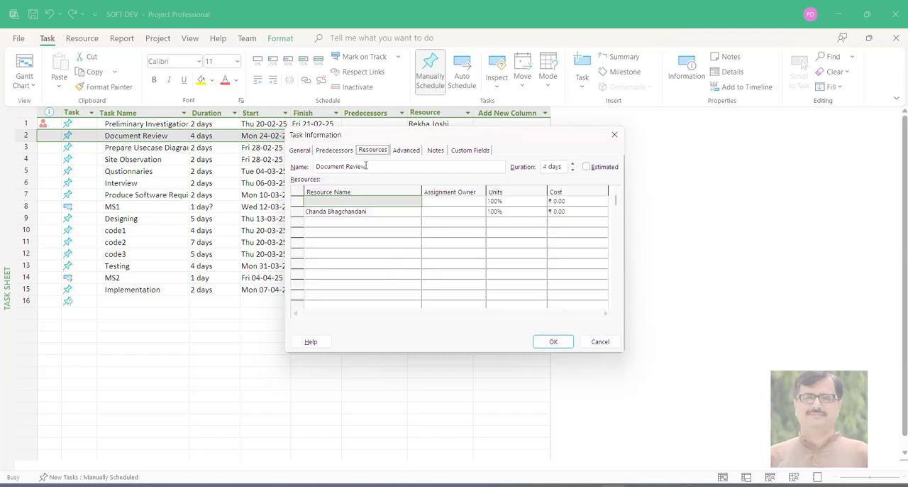
click(405, 151)
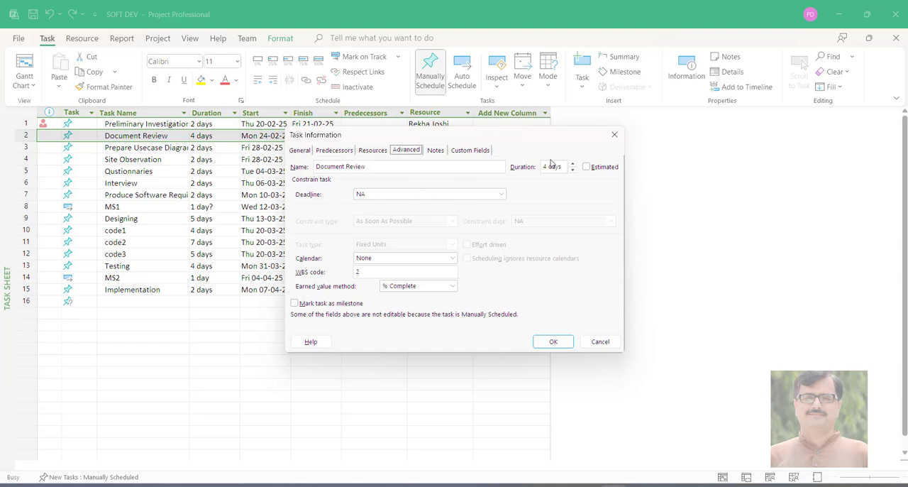
click(613, 135)
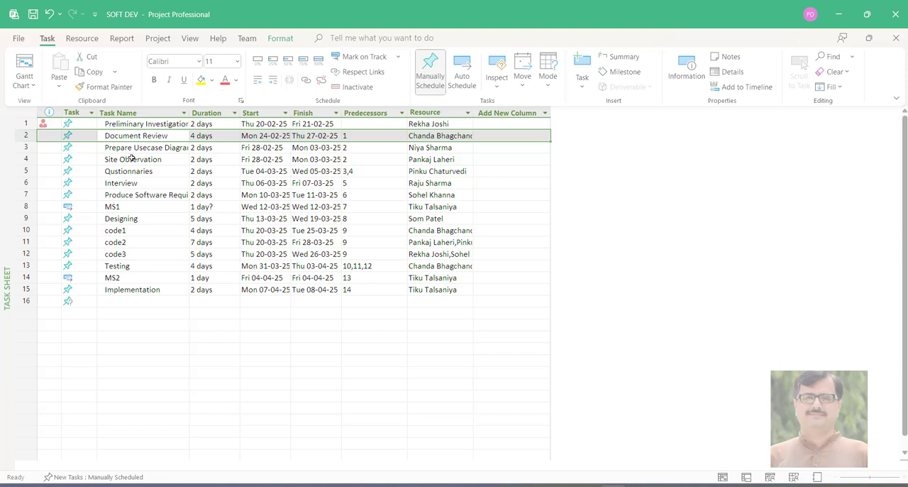
Display the project in the Team Planner view and in the Timeline view
click(31, 86)
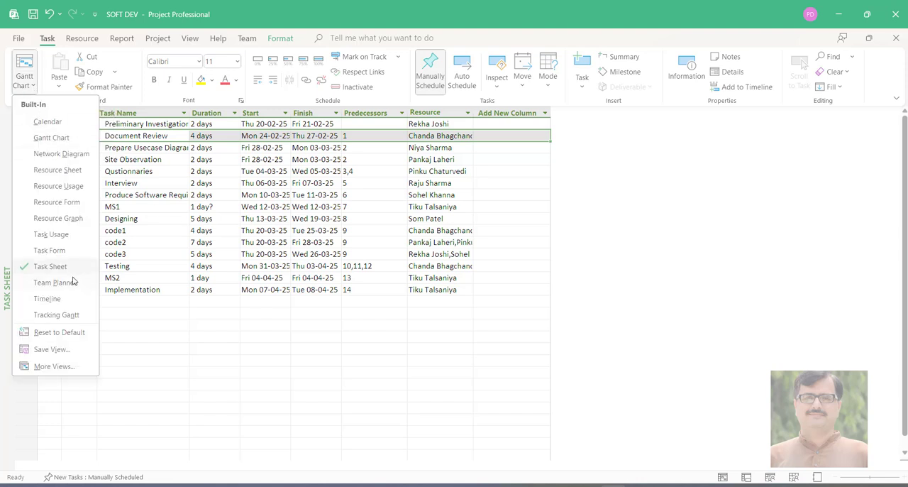
click(57, 282)
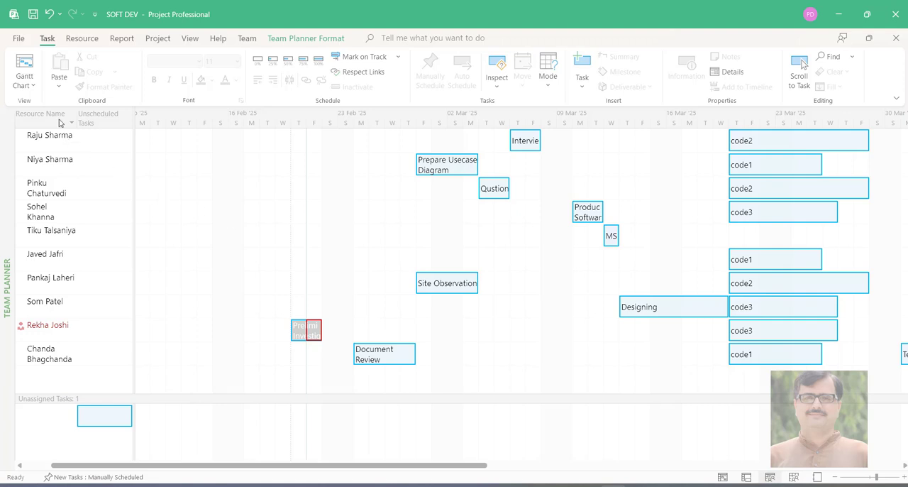
click(34, 85)
click(59, 305)
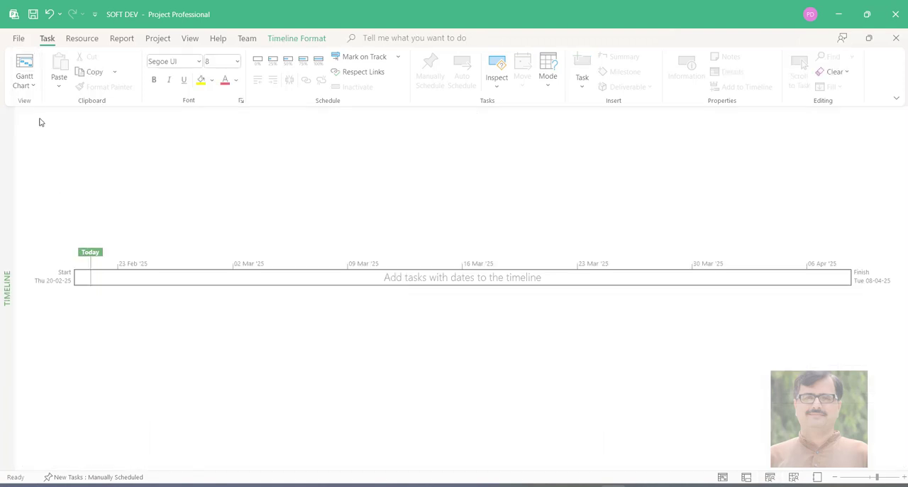
click(35, 93)
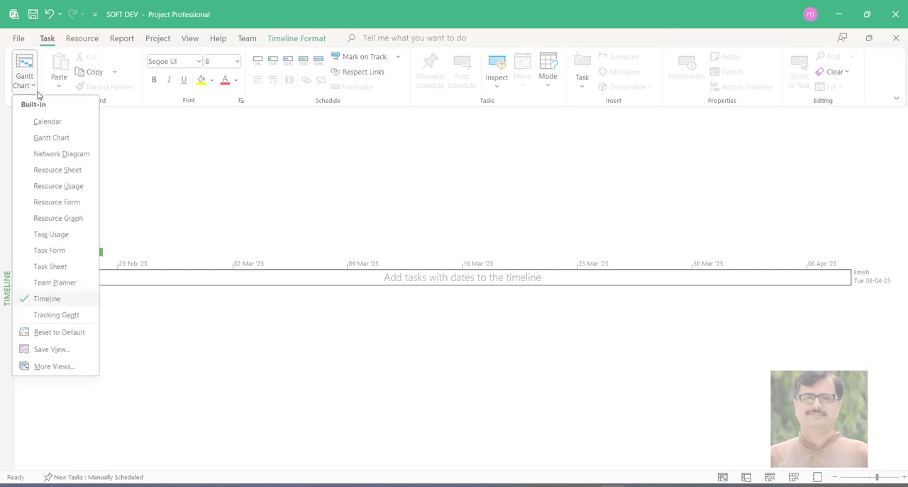
click(39, 95)
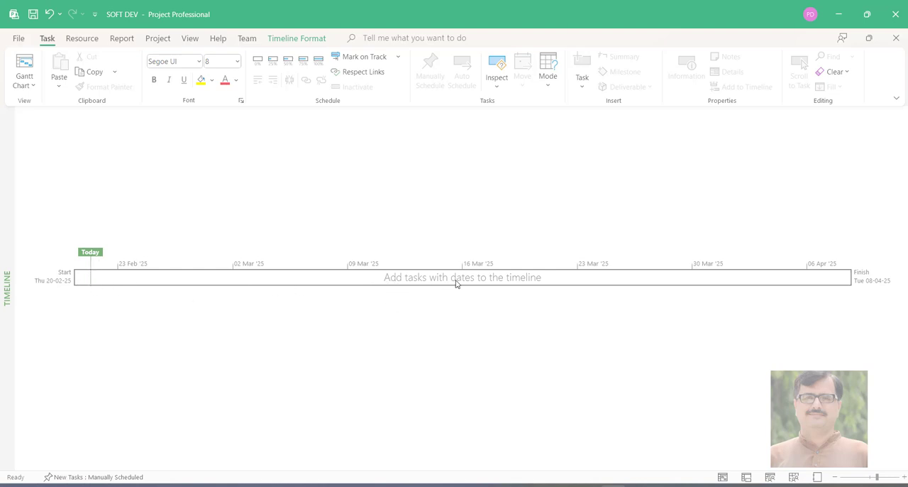
right_click(748, 284)
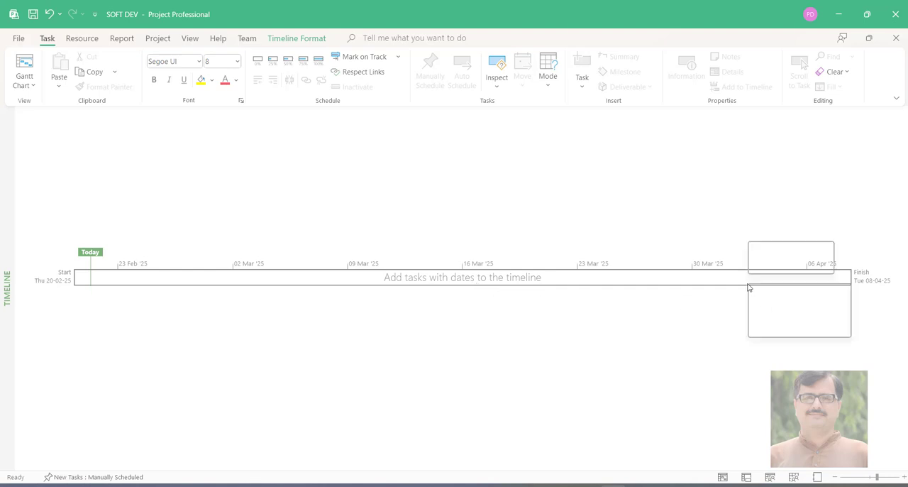
click(718, 283)
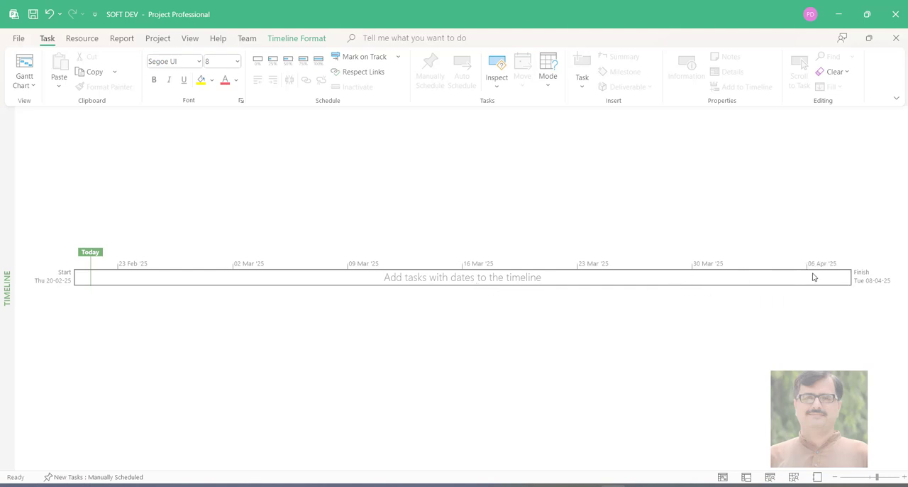
Open the Tracking Gantt view and mark the Preliminary Investigation task as 100% complete
click(23, 84)
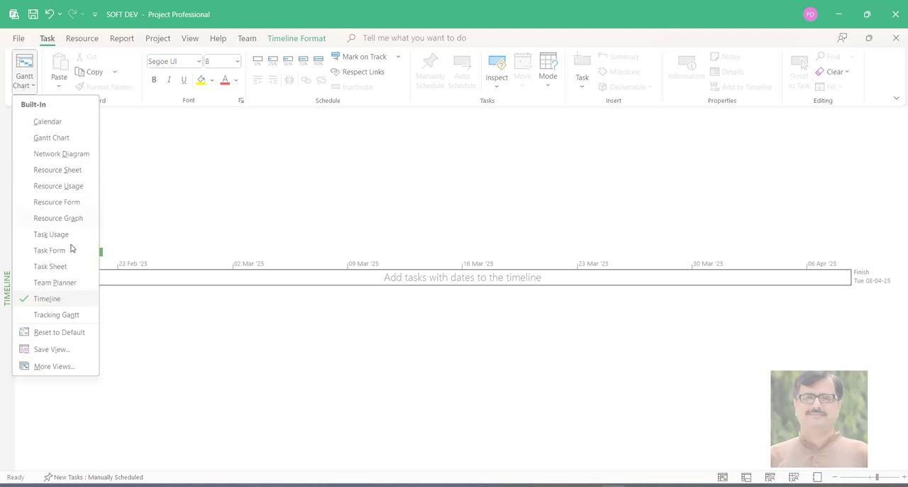
click(63, 314)
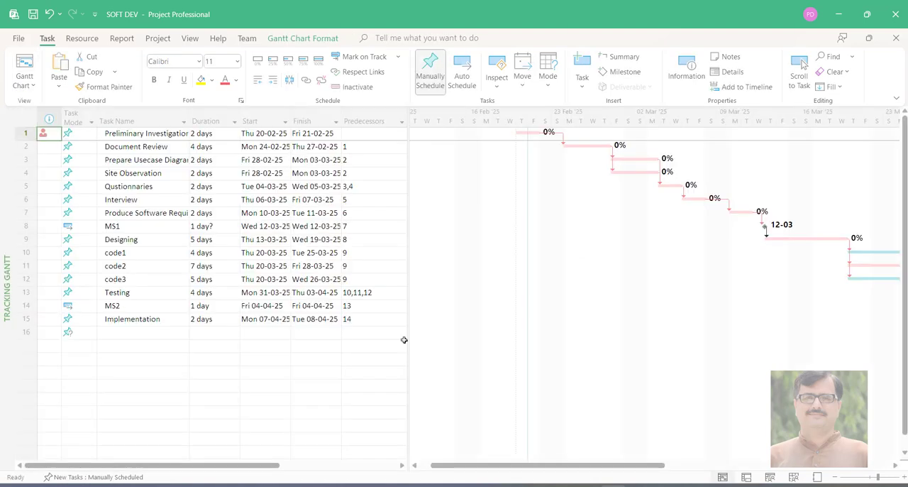
click(23, 85)
click(51, 321)
click(533, 137)
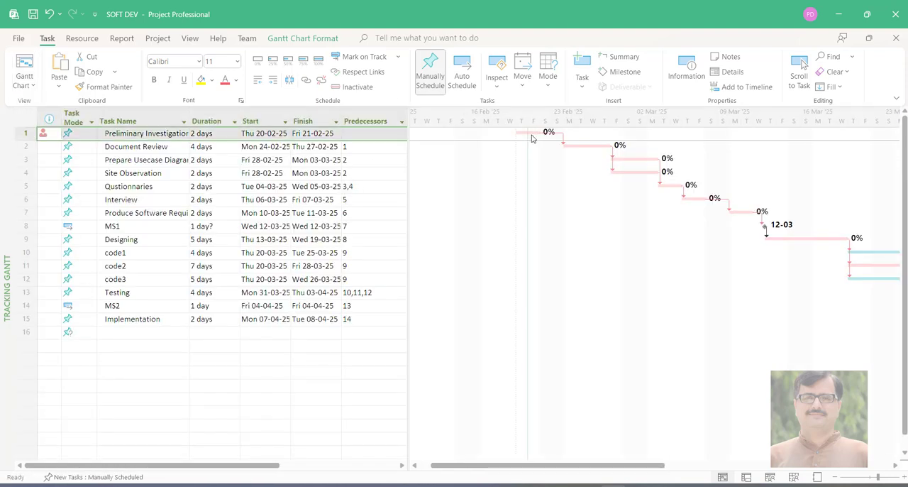
click(317, 62)
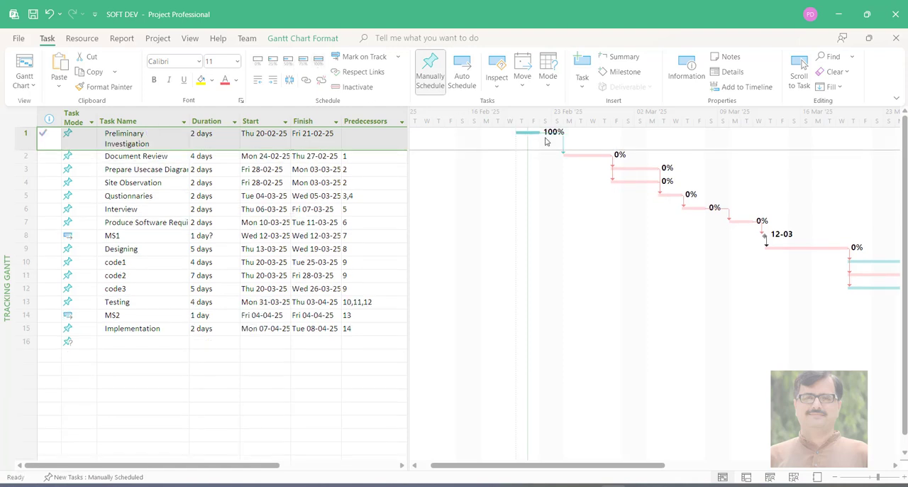
Mark the Document Review task as 50% complete and the Prepare Usecase Diagram and Site Observation tasks as 25% complete
click(584, 157)
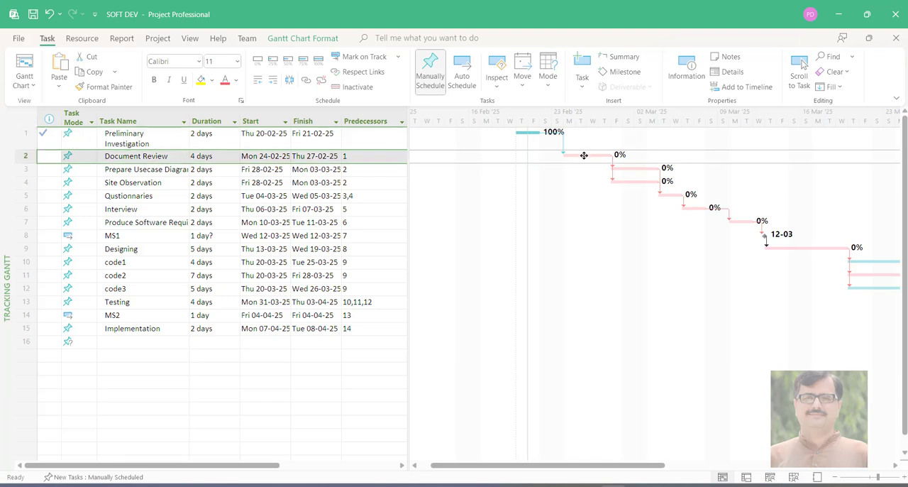
click(287, 61)
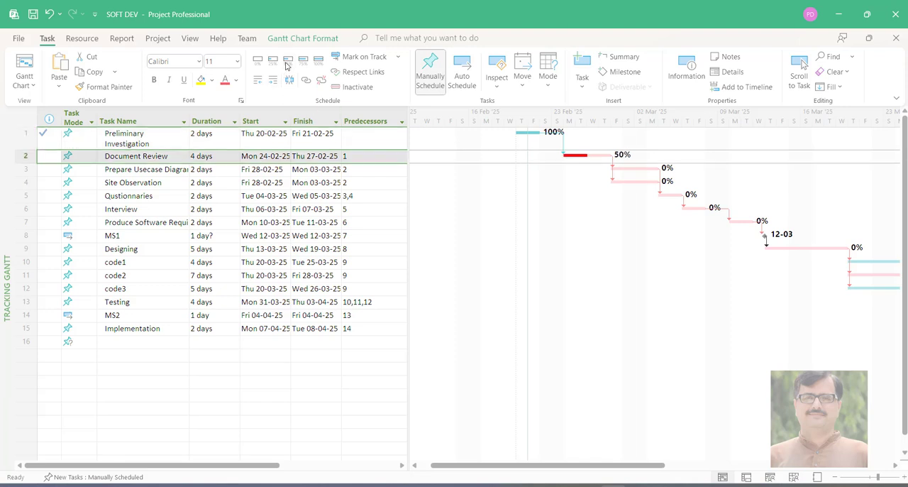
click(622, 169)
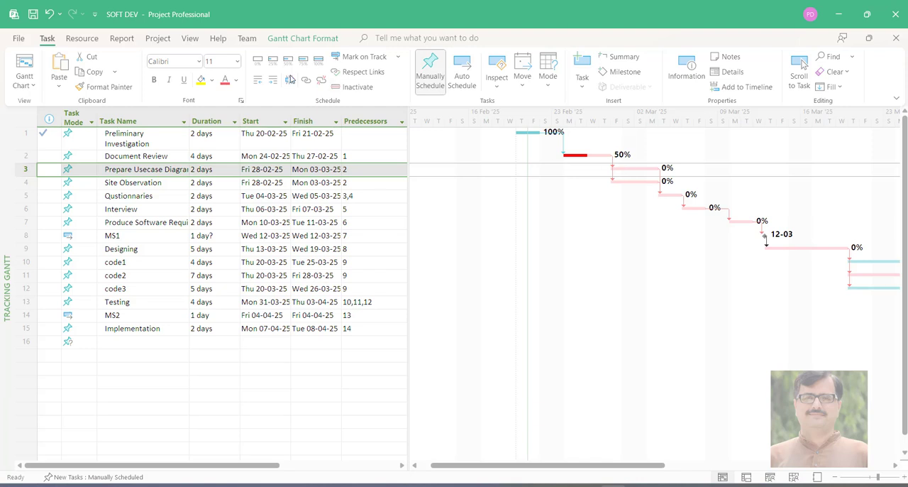
click(273, 61)
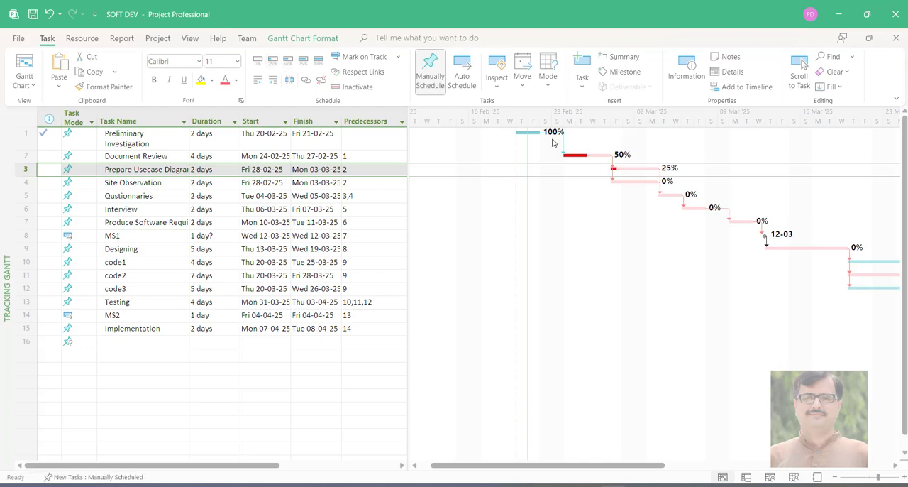
click(623, 180)
click(272, 61)
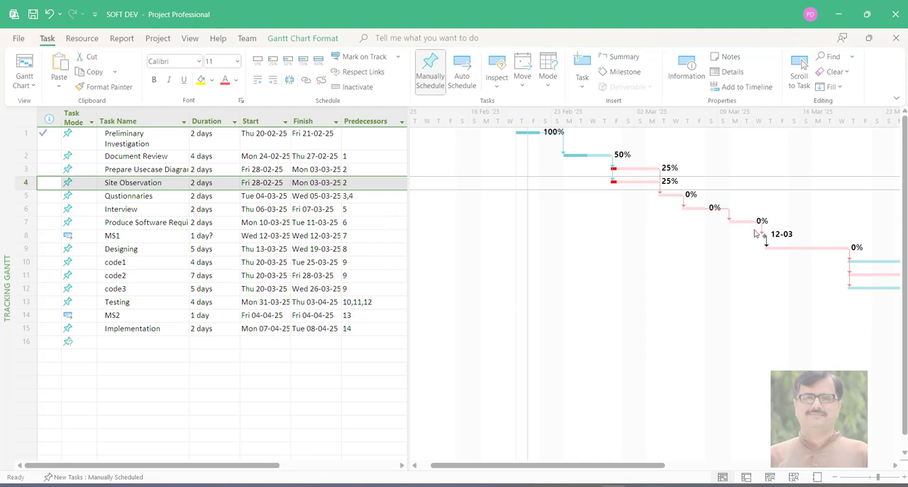
Examine the code2 task and the critical path and links from the coding tasks to Testing in the Tracking Gantt chart
click(870, 274)
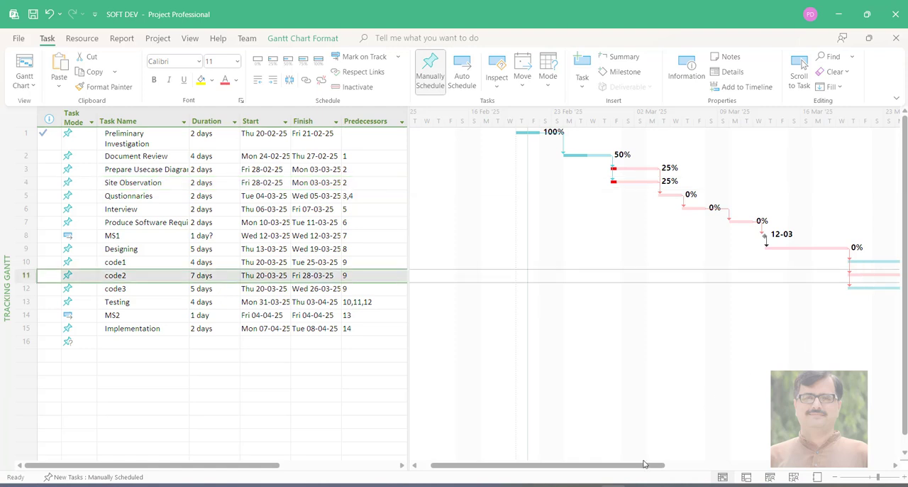
drag(646, 465, 740, 481)
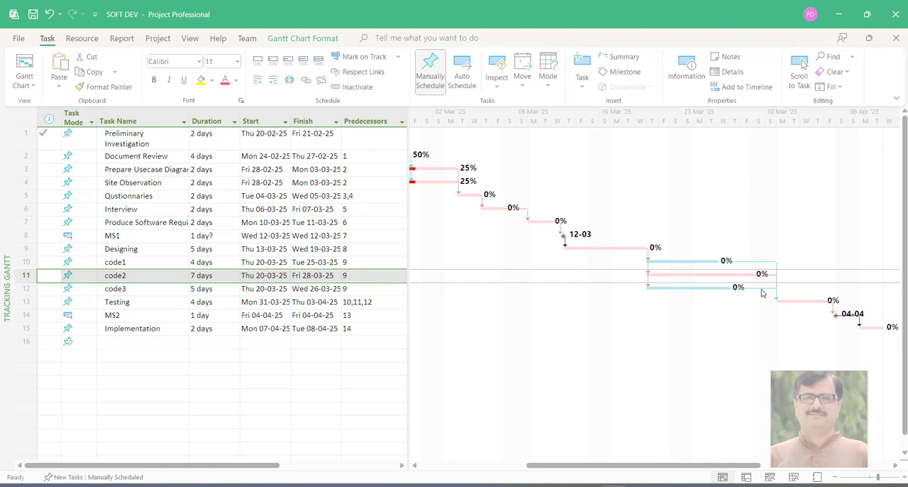
mouse_move(761, 292)
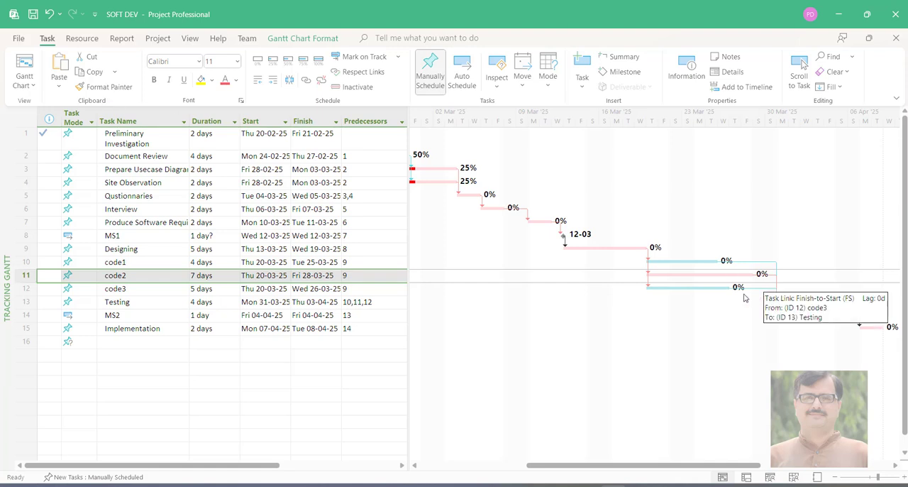
mouse_move(662, 273)
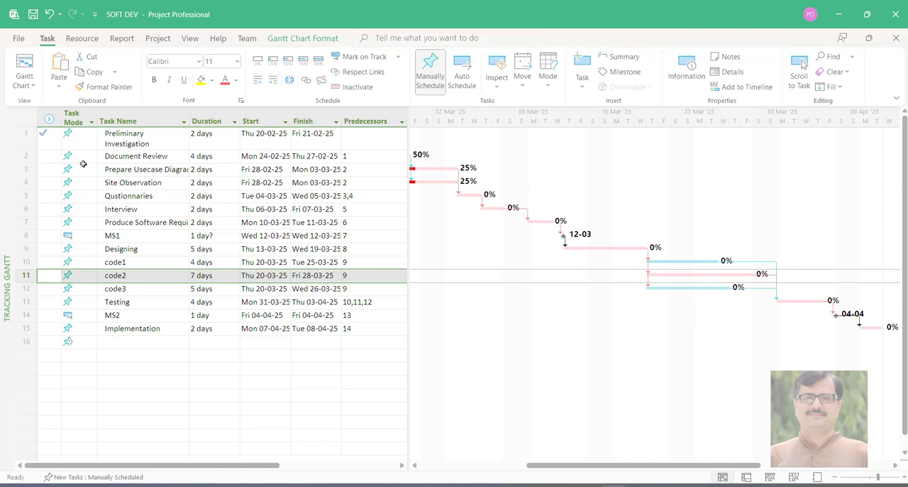
Display the project in the Network Diagram view and examine it from the Preliminary Investigation task onward
click(22, 86)
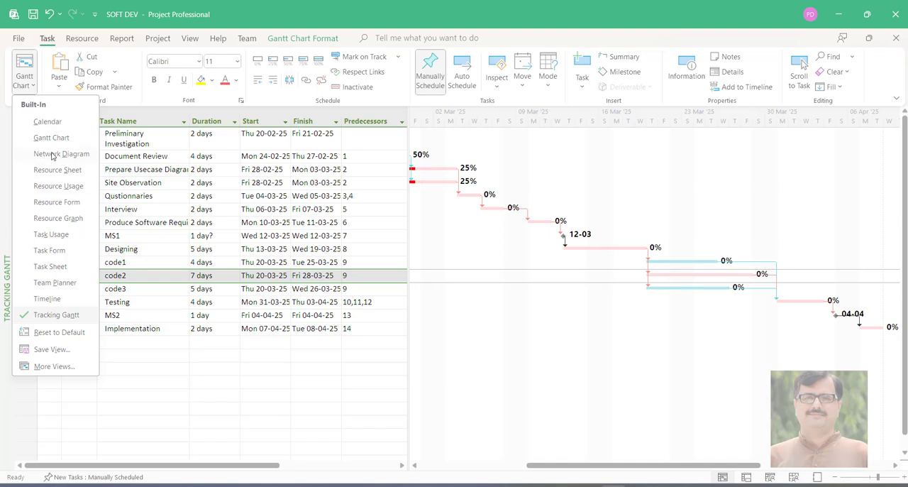
click(52, 154)
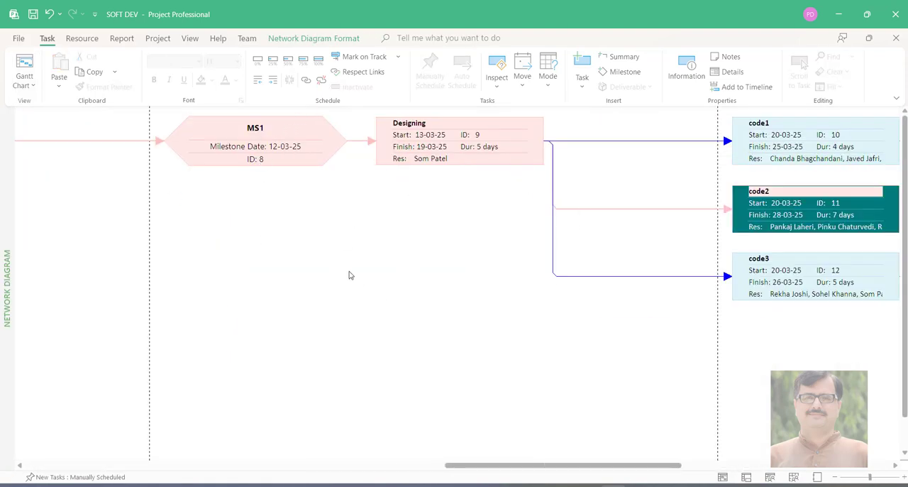
drag(592, 463, 149, 425)
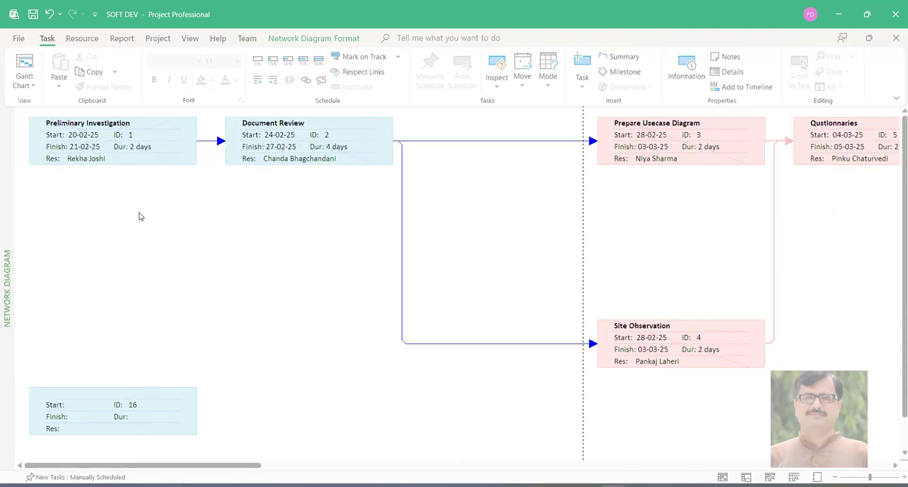
Return to the Gantt Chart view and compare the durations of the code1, code2 and code3 tasks
click(21, 80)
click(49, 138)
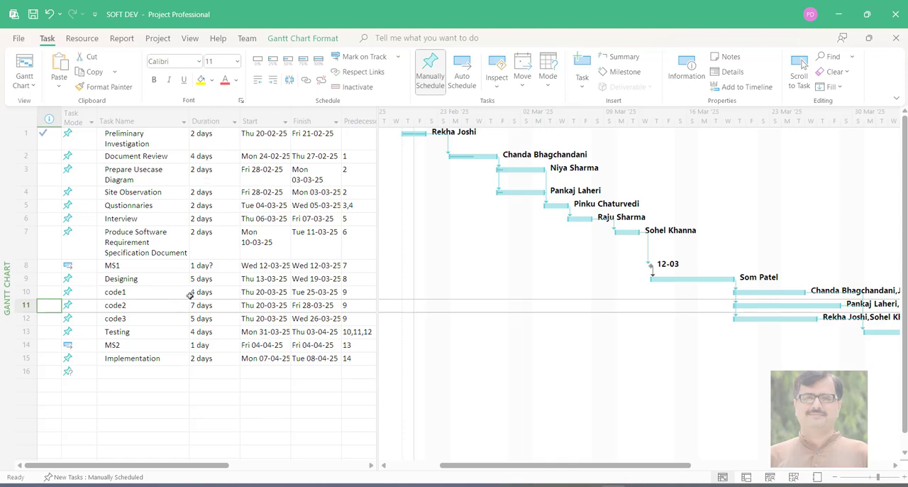
drag(191, 291, 191, 317)
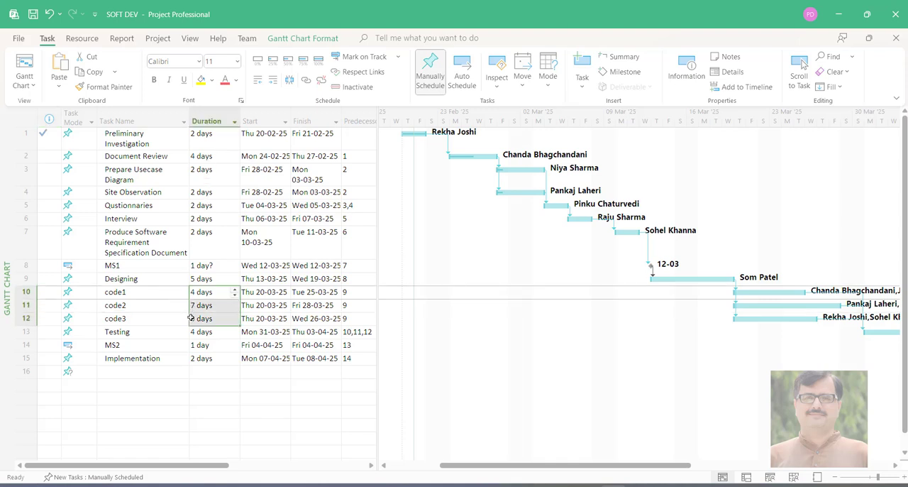
click(193, 305)
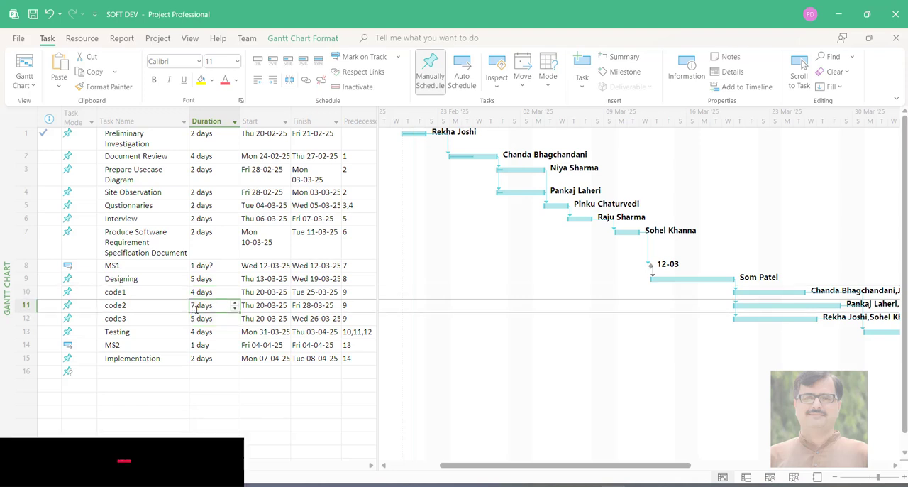
click(27, 85)
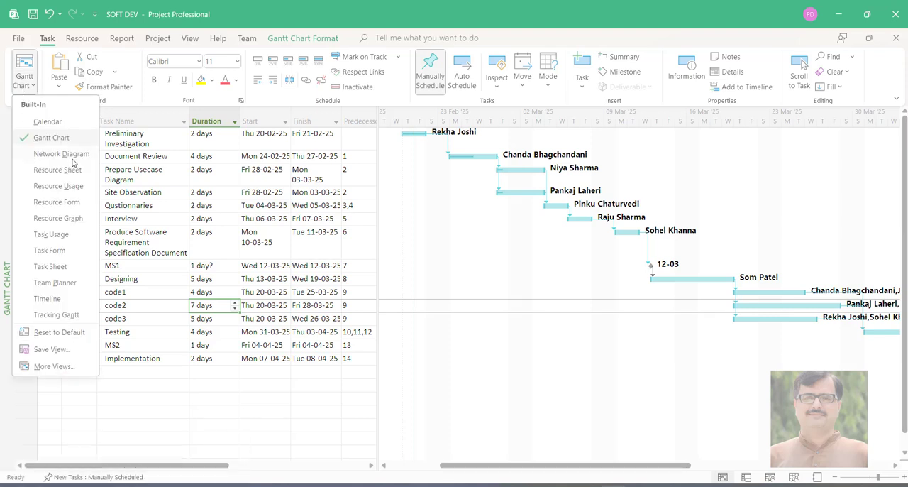
click(291, 11)
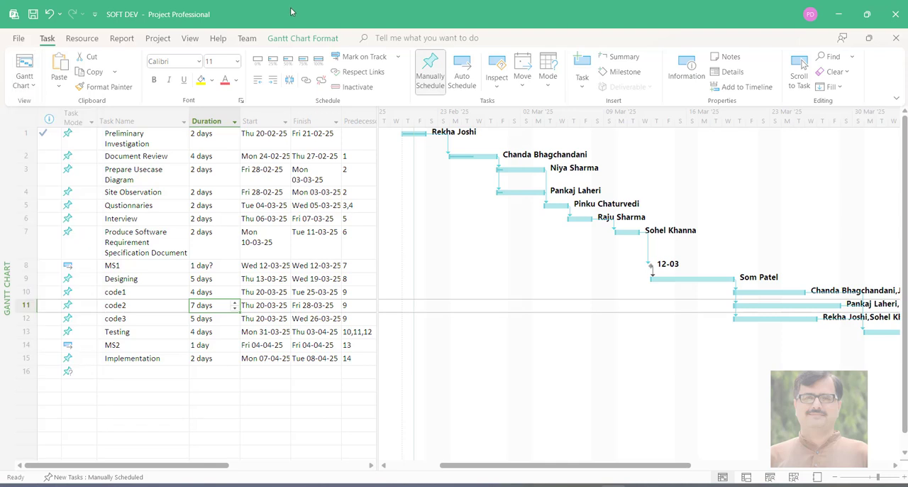